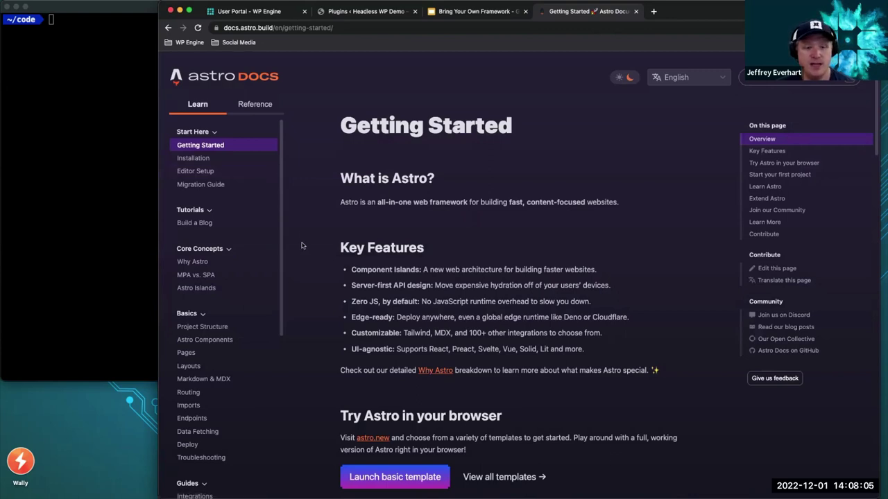
Review the Why Astro page in the Astro docs and return to the Getting Started page
left_click(200, 262)
scroll(544, 243, "down", 1)
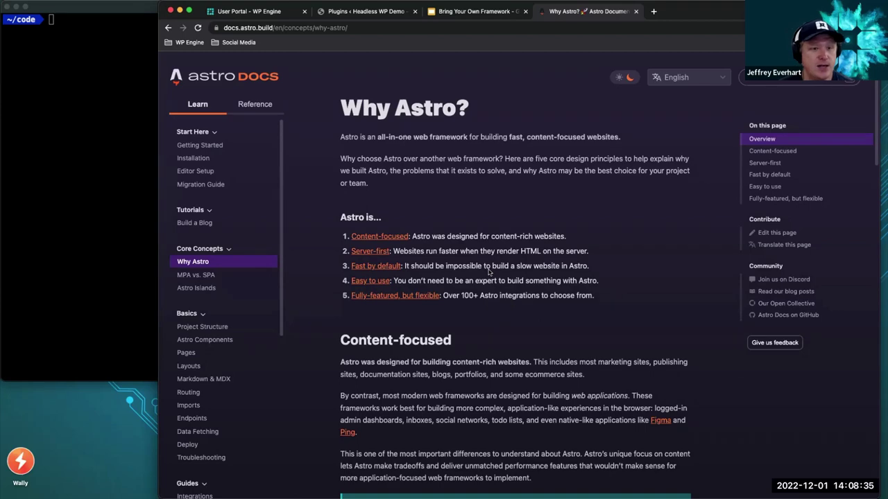
left_click(188, 144)
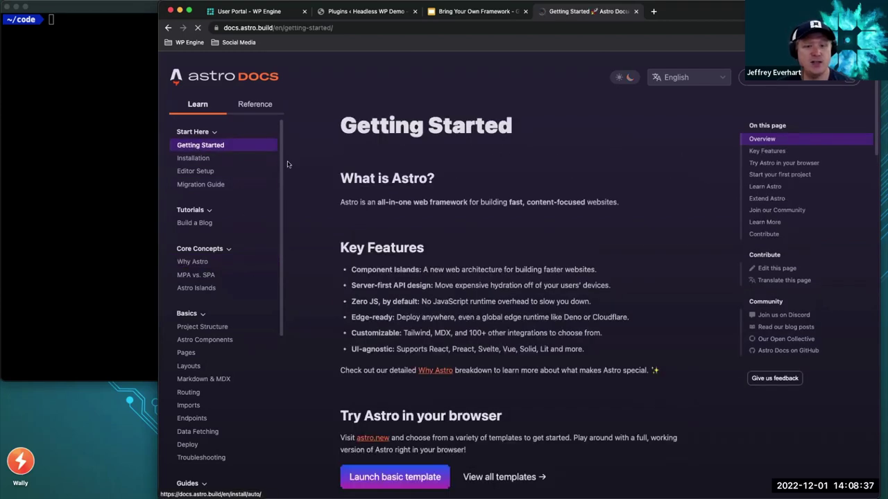
Copy the npm project creation command from the docs and run npm create astro@latest in the terminal
scroll(411, 244, "down", 5)
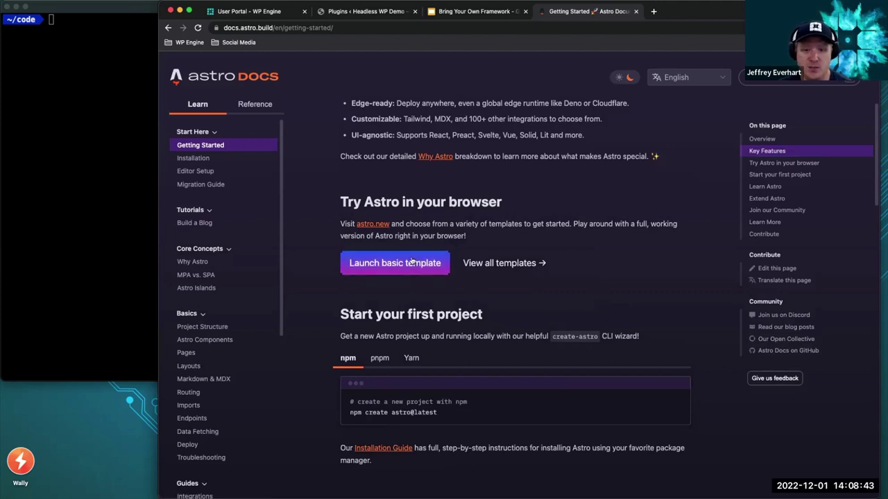
scroll(551, 397, "down", 3)
left_click_drag(441, 304, 346, 304)
key("super+c")
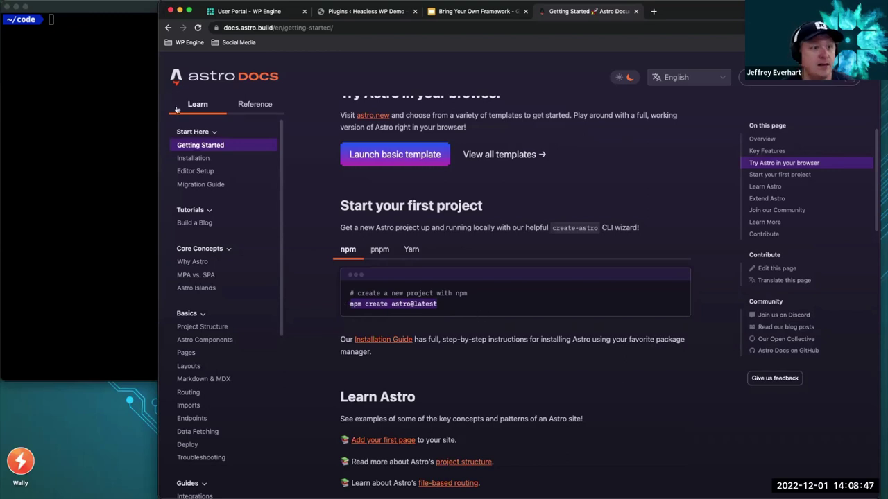
double_click(88, 11)
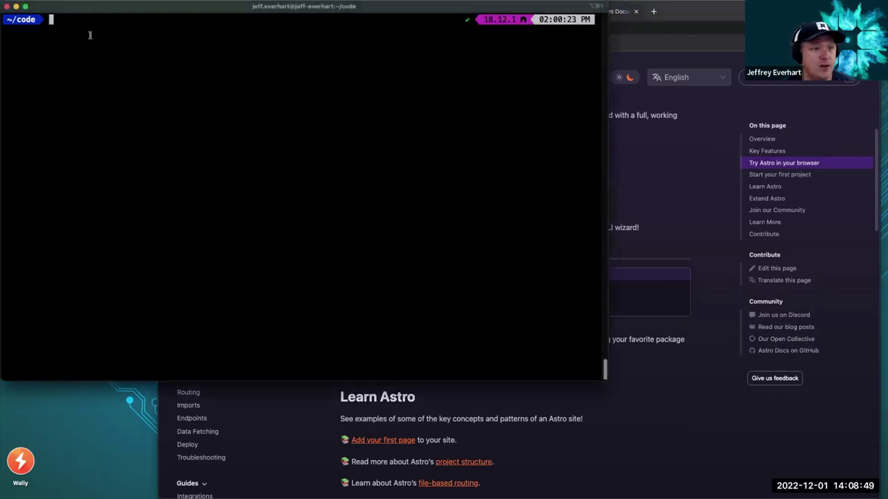
key("super+v")
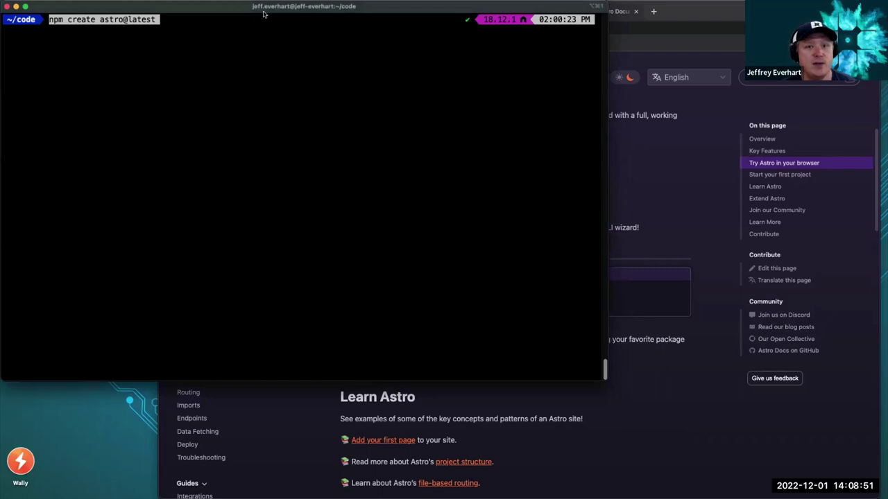
left_click_drag(263, 7, 282, 57)
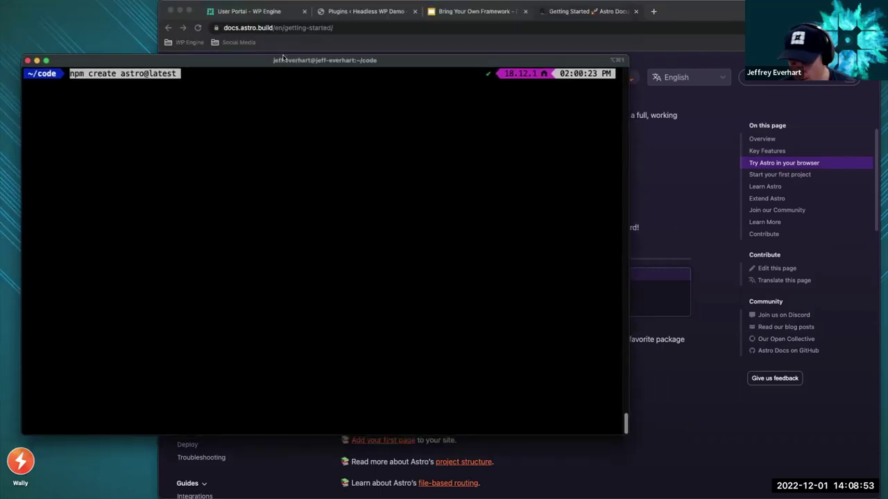
key("Return")
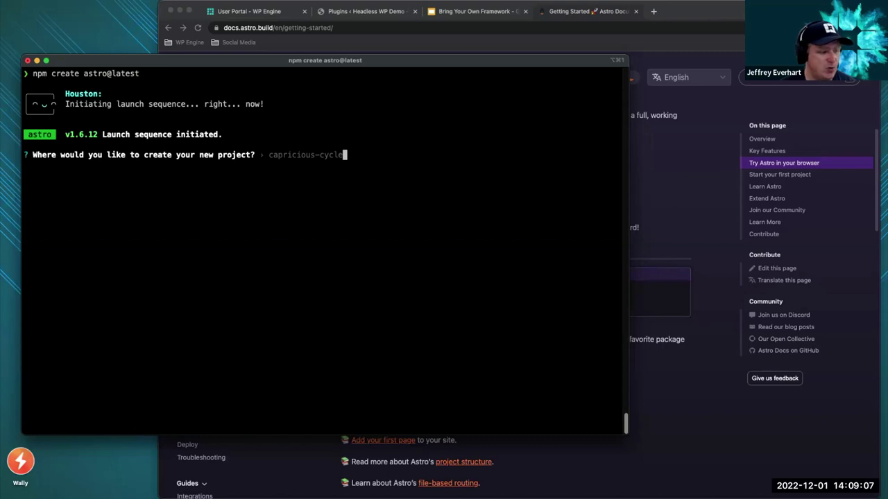
Accept capricious-cycle as the project location, choose the personal website starter kit and agree to install the npm dependencies
key("Return")
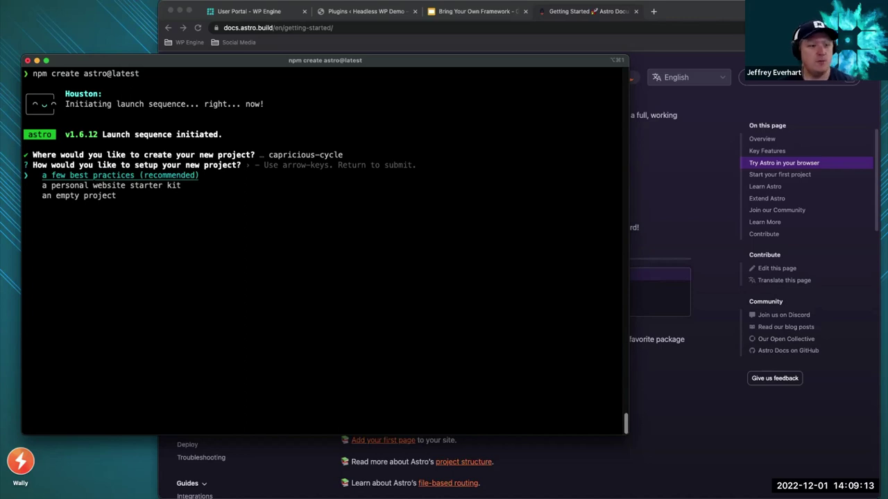
key("Down")
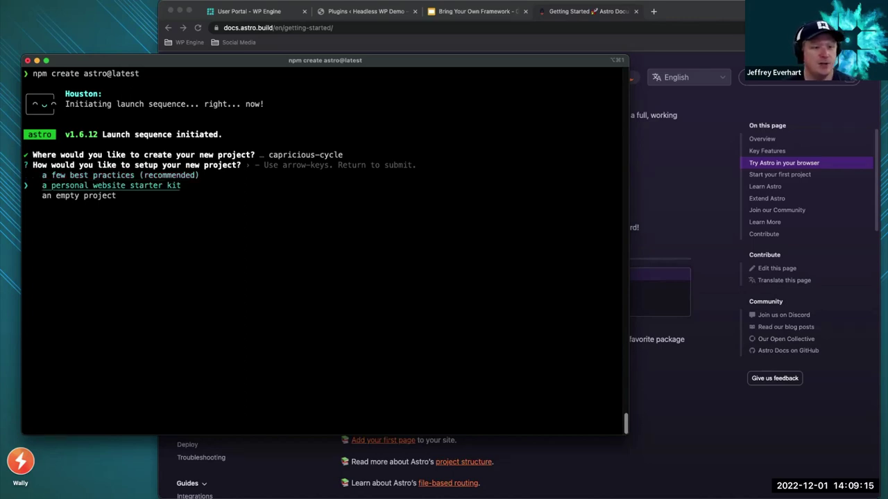
key("Return")
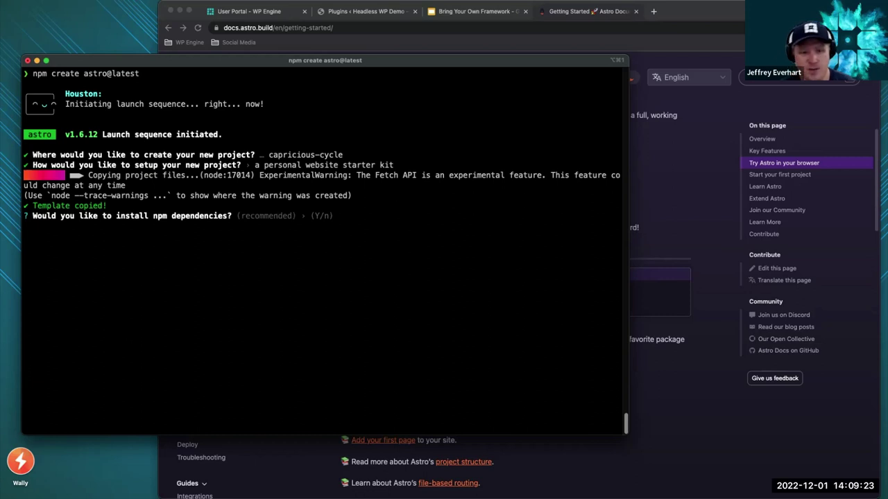
key("Return")
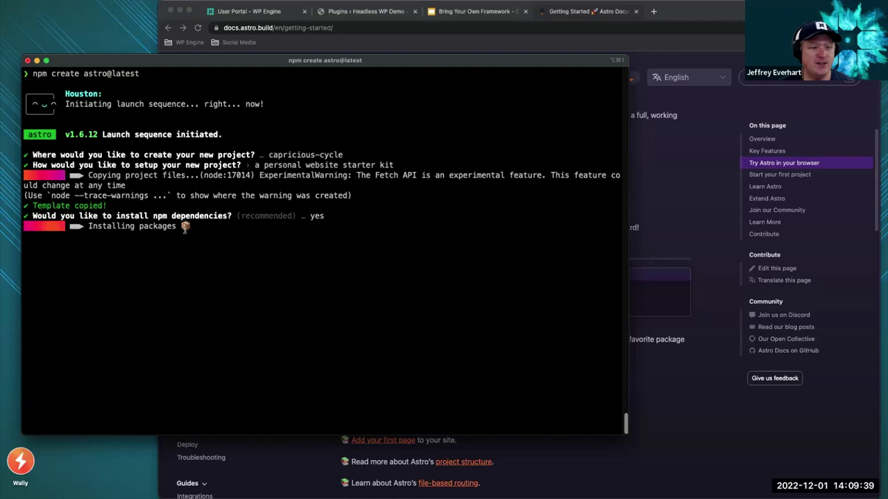
Open the docs' Connecting a CMS guide in a new tab, view its WordPress page, and return to Getting Started
left_click(709, 199)
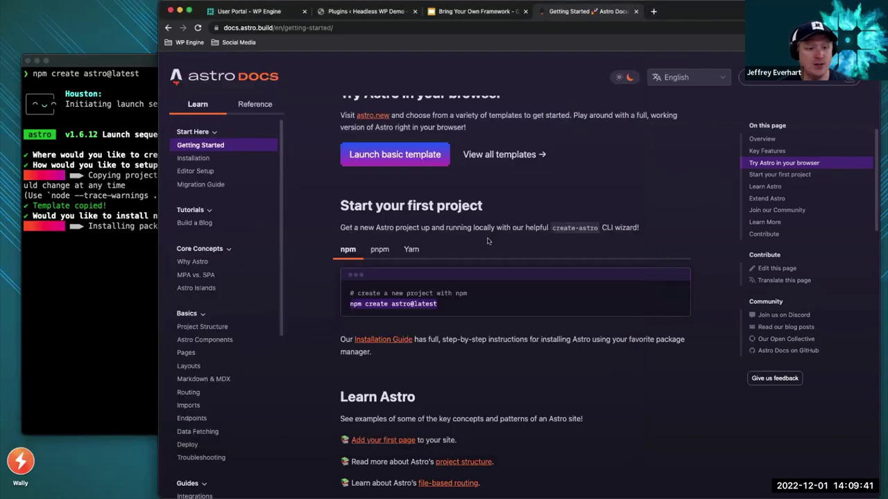
scroll(278, 319, "down", 5)
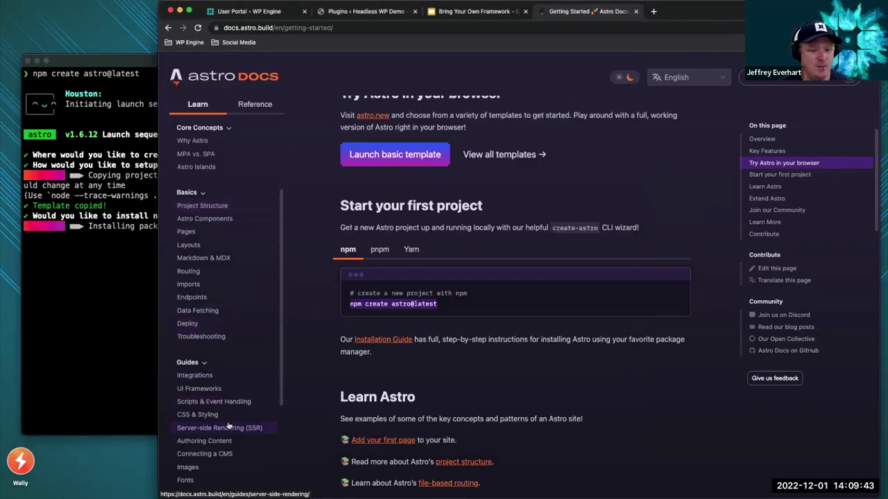
right_click(212, 448)
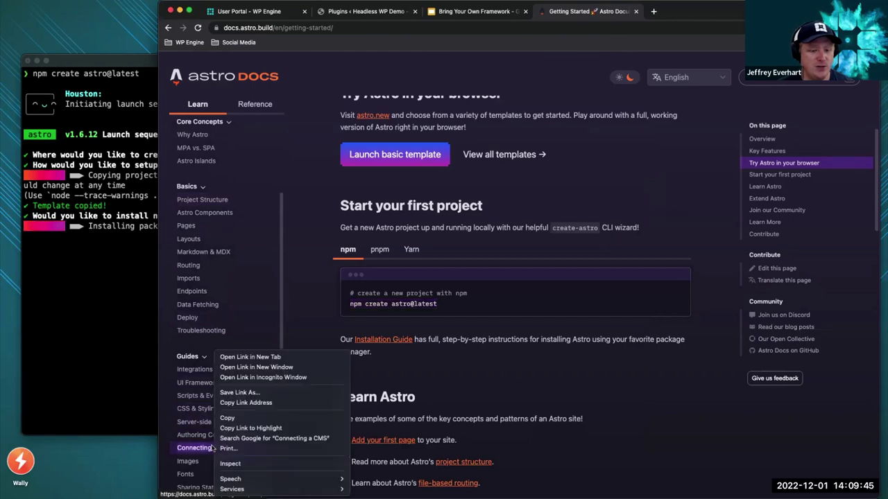
left_click(267, 357)
left_click(684, 15)
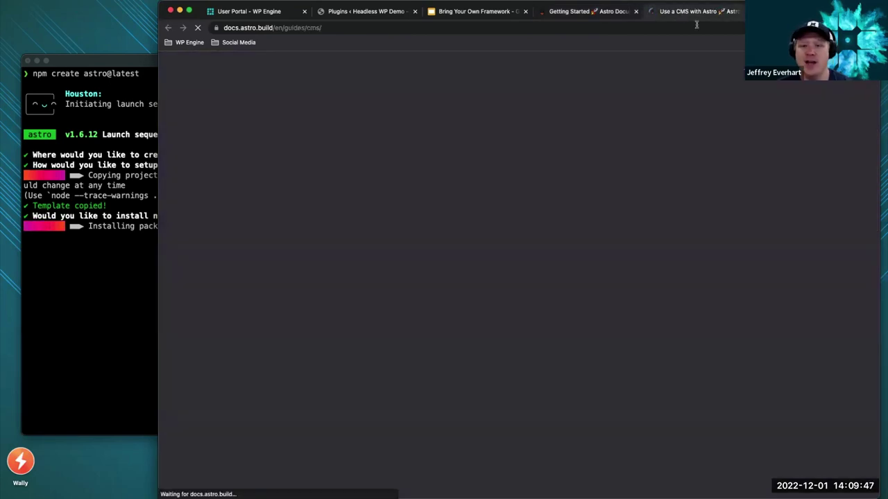
left_click(515, 302)
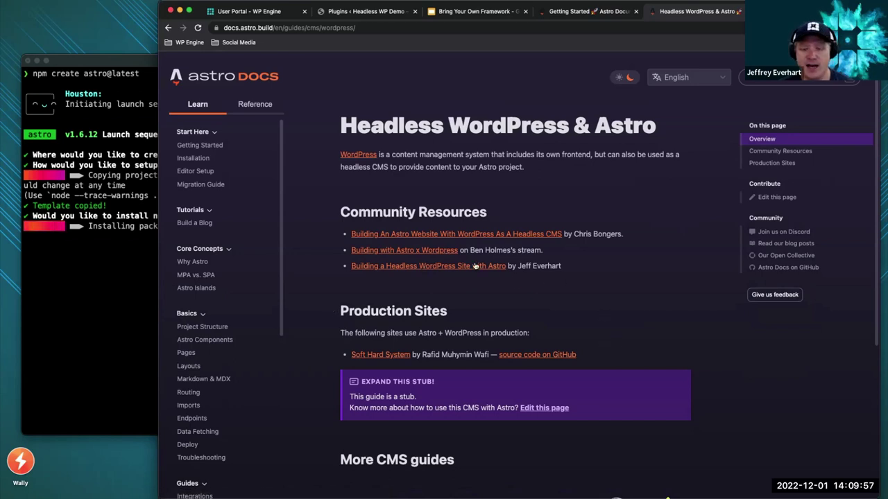
left_click(601, 12)
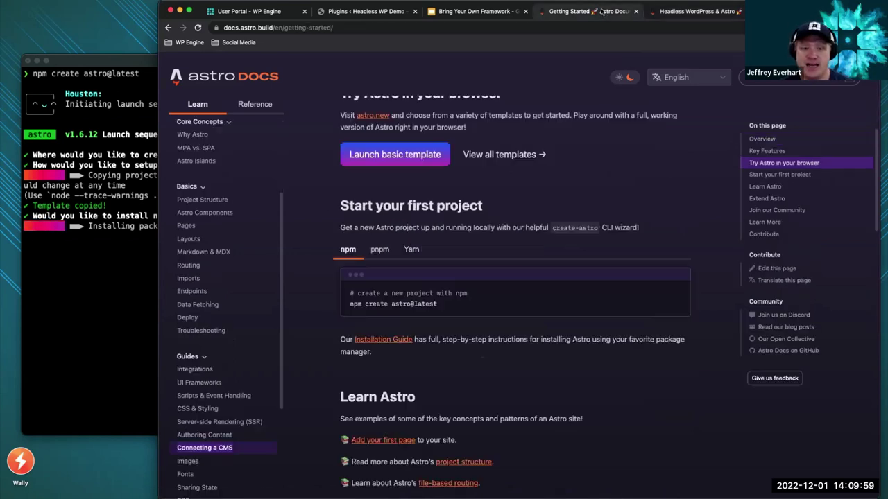
scroll(631, 290, "down", 3)
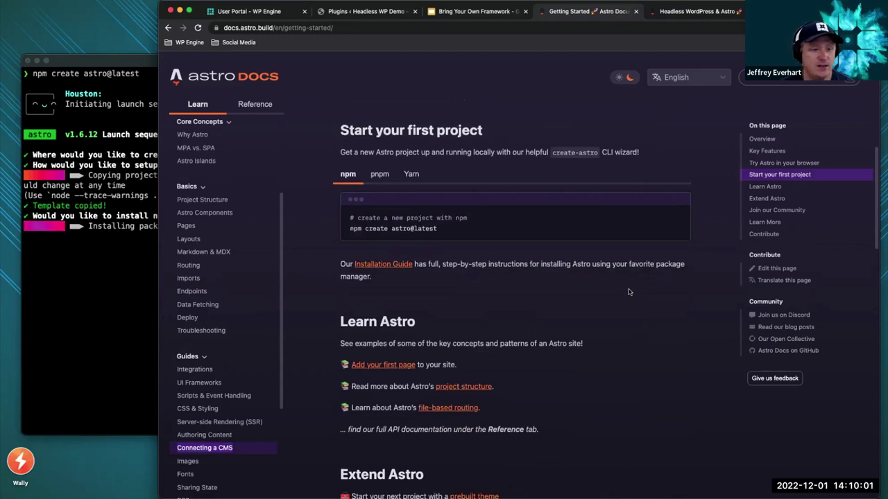
Finish the Astro setup wizard by initializing a git repository and choosing the Relaxed TypeScript setup
left_click(76, 299)
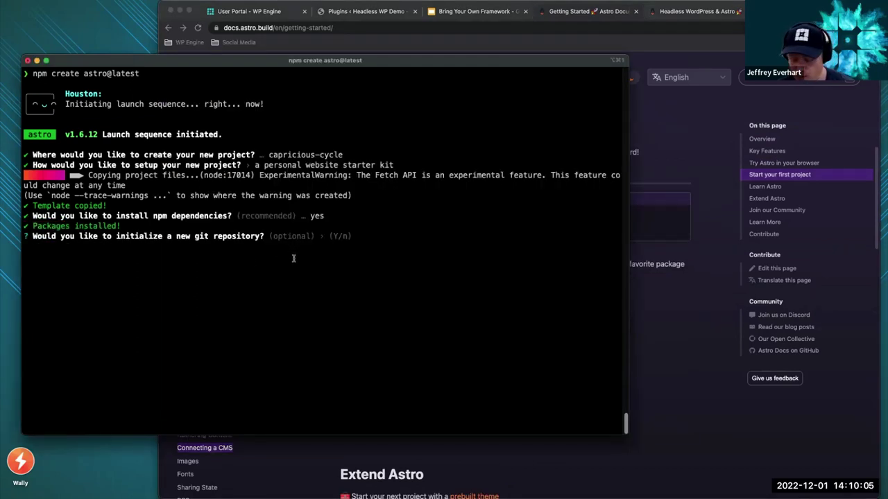
key("Return")
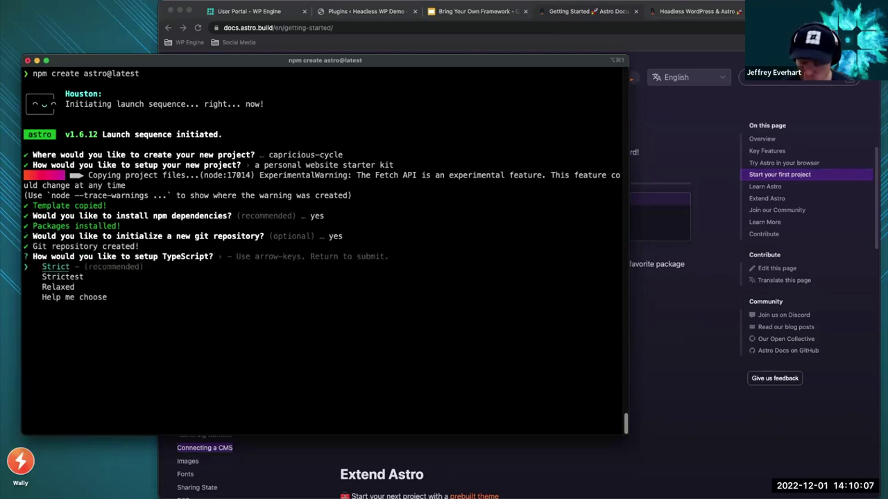
key("Down")
key("Down")
key("Return")
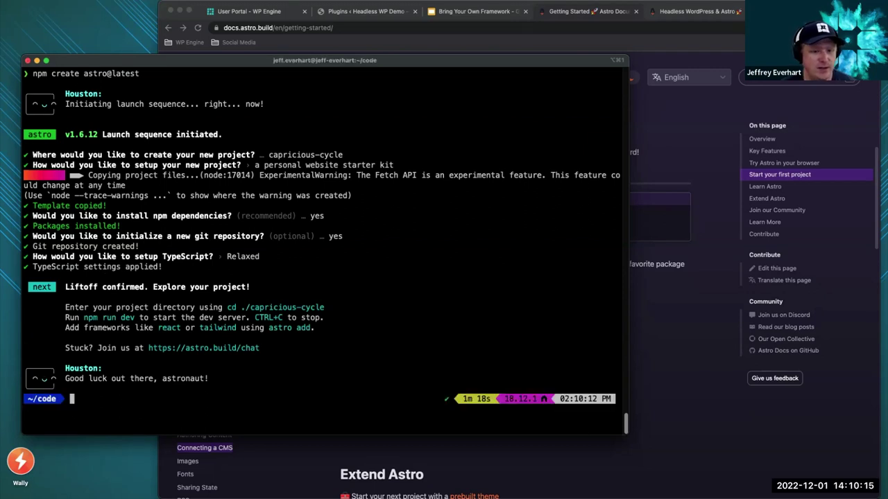
Change into the ./capricious-cycle directory and start the dev server with npm run dev
left_click_drag(325, 307, 227, 305)
key("super+c")
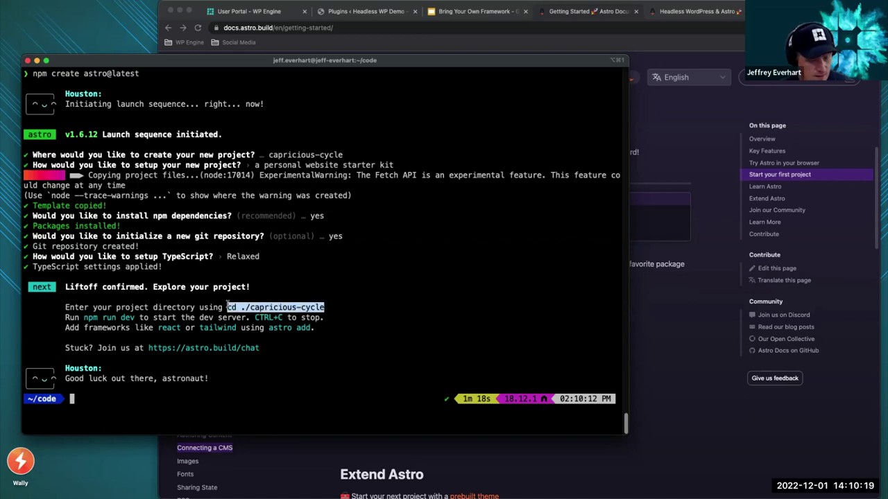
left_click(104, 396)
key("super+v")
key("Return")
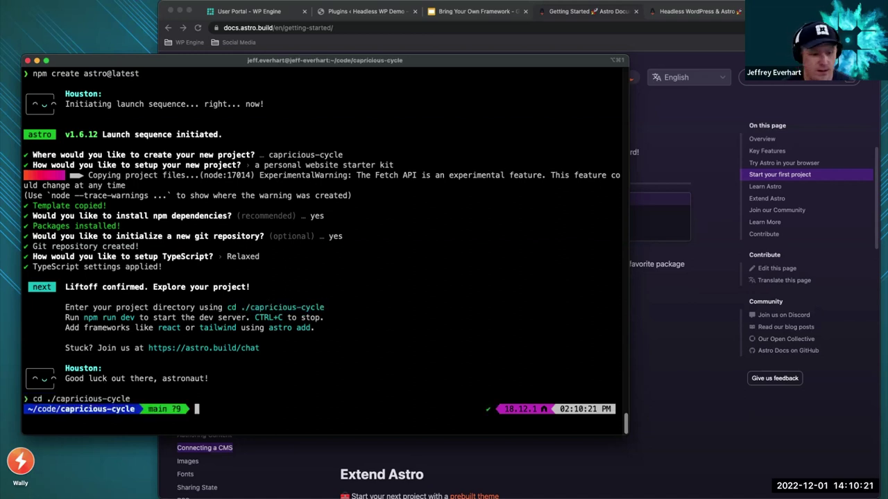
type("npm run dev")
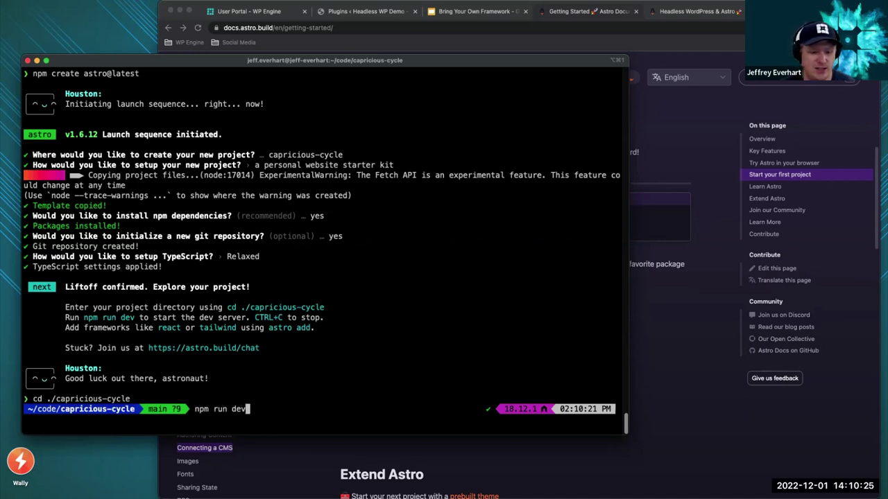
key("Return")
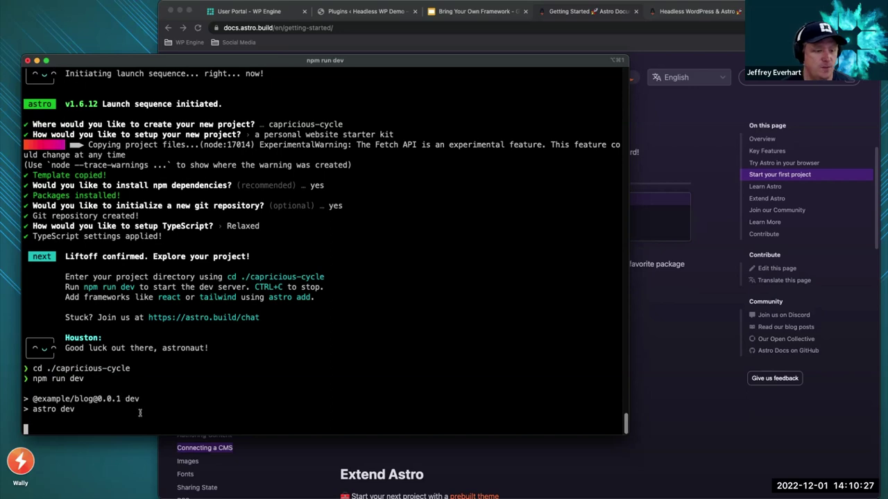
left_click_drag(184, 399, 83, 399)
key("super+c")
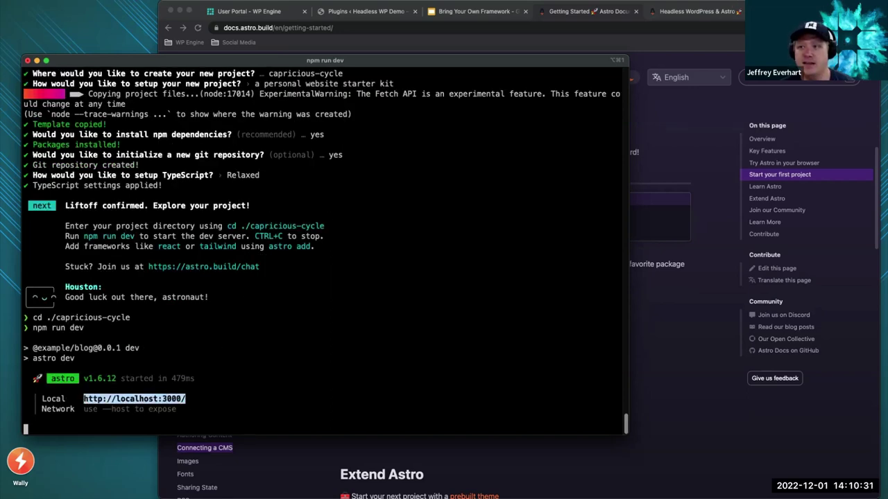
key("super+Tab")
key("super+t")
key("super+v")
key("Return")
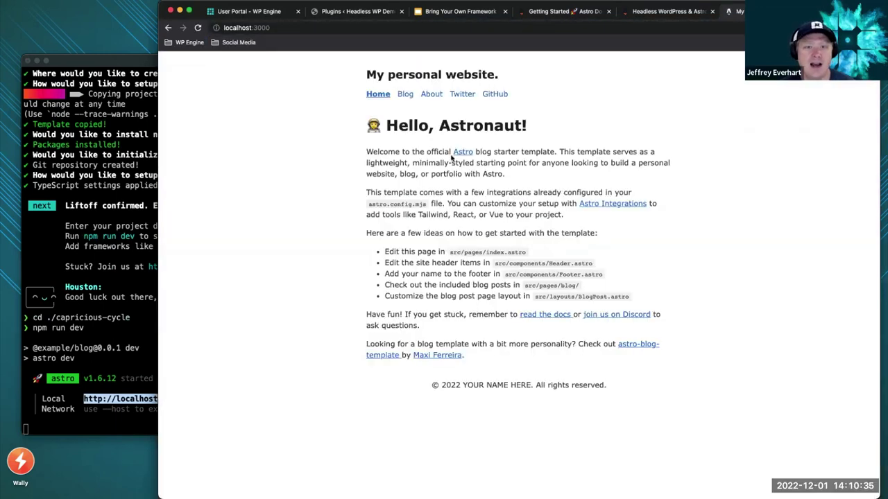
Check the starter site's Blog and About pages and its Twitter link, closing the Twitter tab
left_click(407, 95)
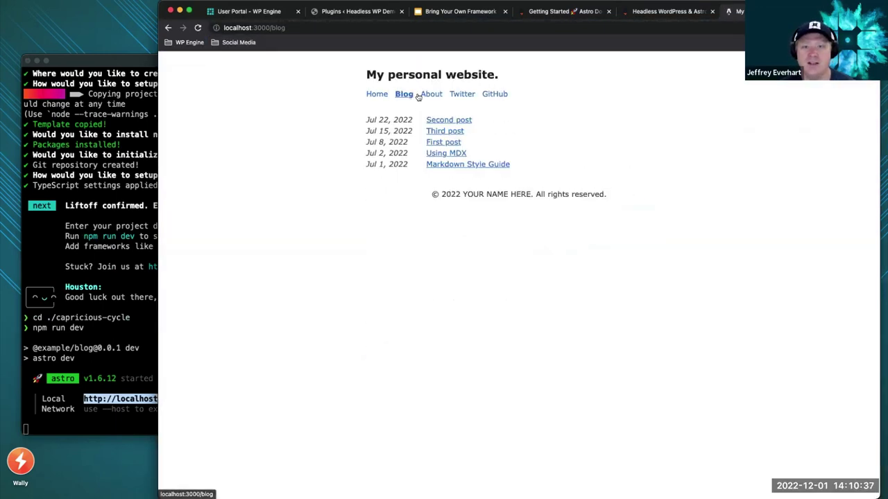
left_click(431, 95)
left_click(459, 94)
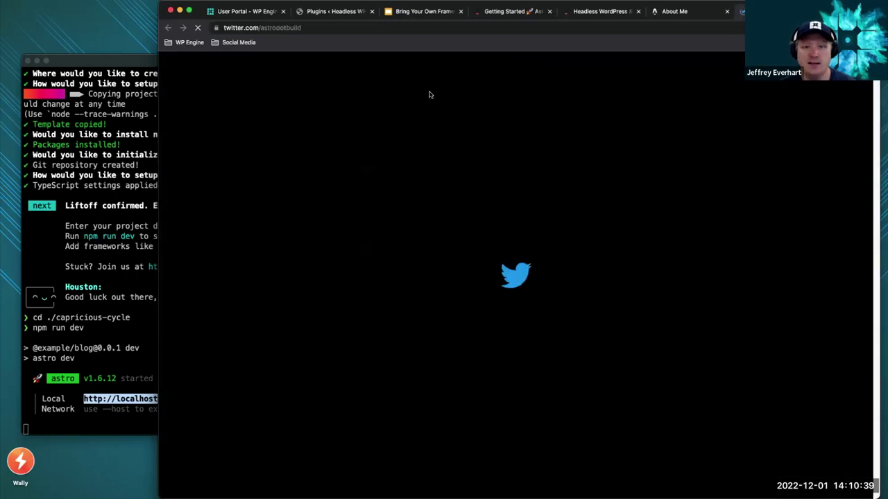
key("super+w")
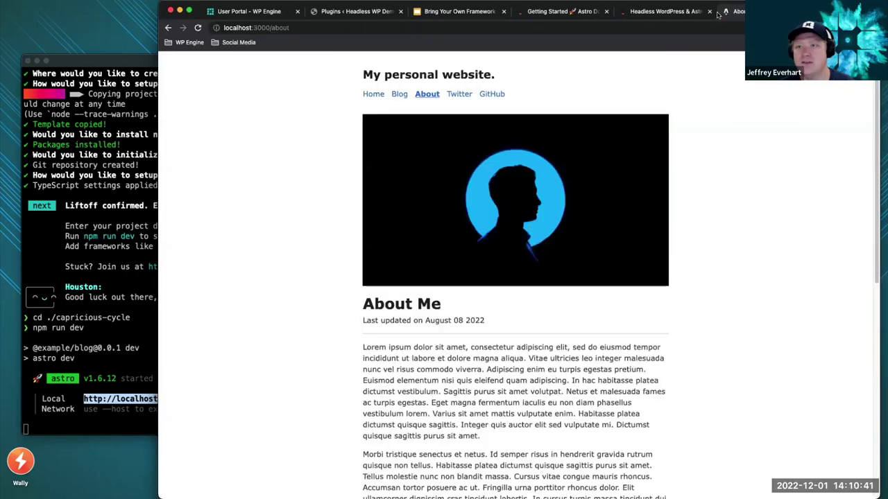
Stop the dev server in the terminal and open the project folder in Visual Studio Code with code
left_click(130, 425)
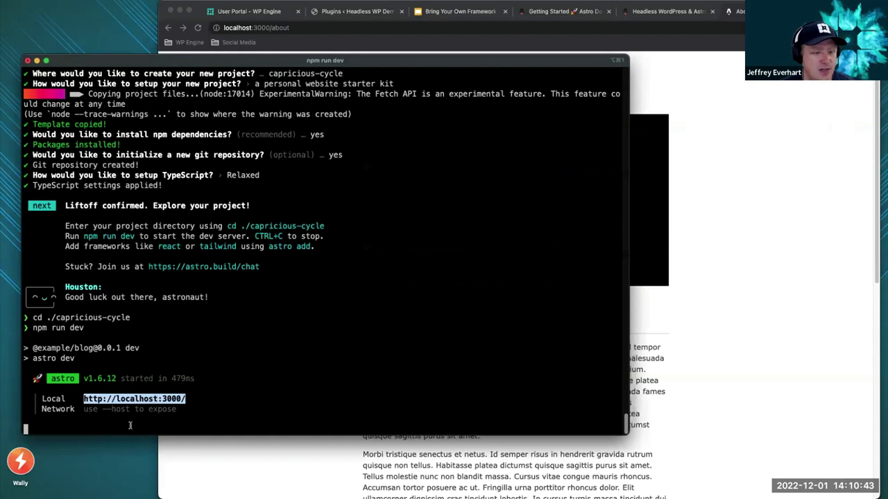
left_click(153, 420)
key("ctrl+c")
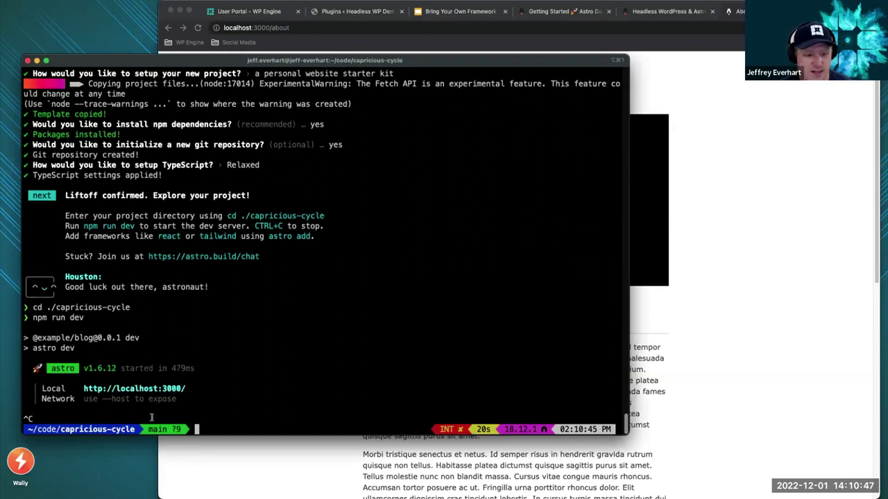
type("code")
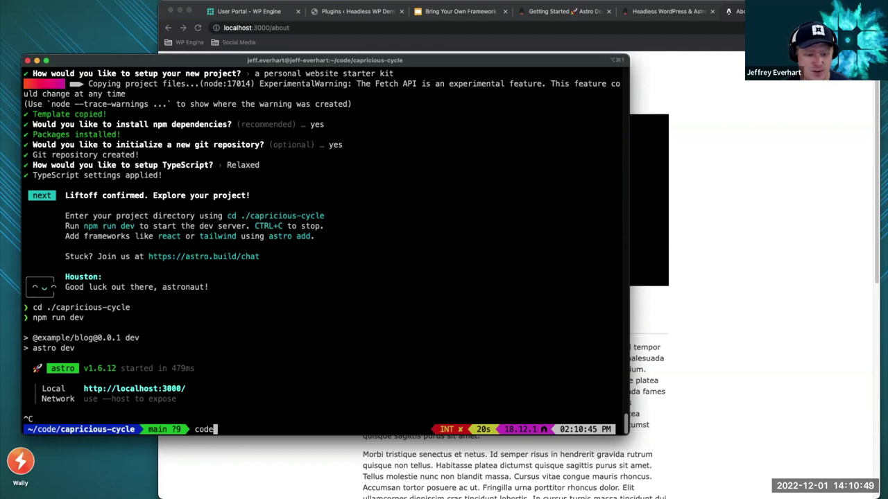
type(" .")
key("Return")
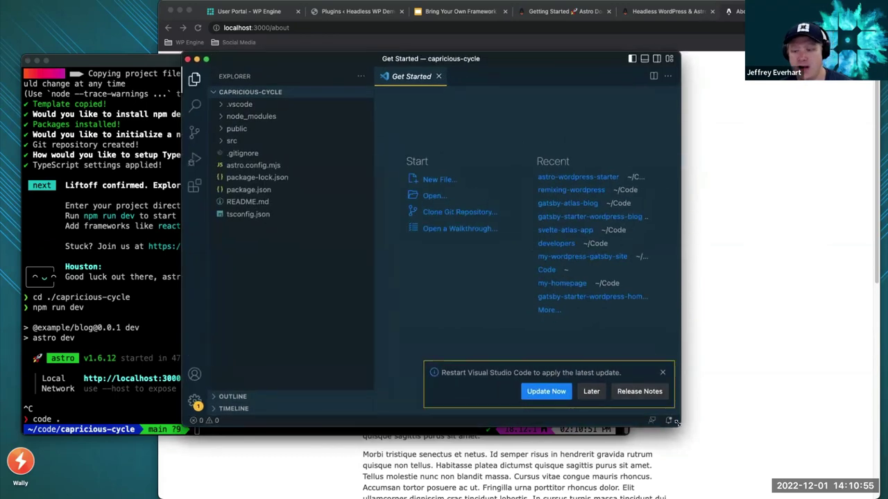
Enlarge the code editor window, return to the browser and view the Headless WordPress & Astro guide in the Astro docs
left_click_drag(682, 429, 748, 448)
left_click(748, 447)
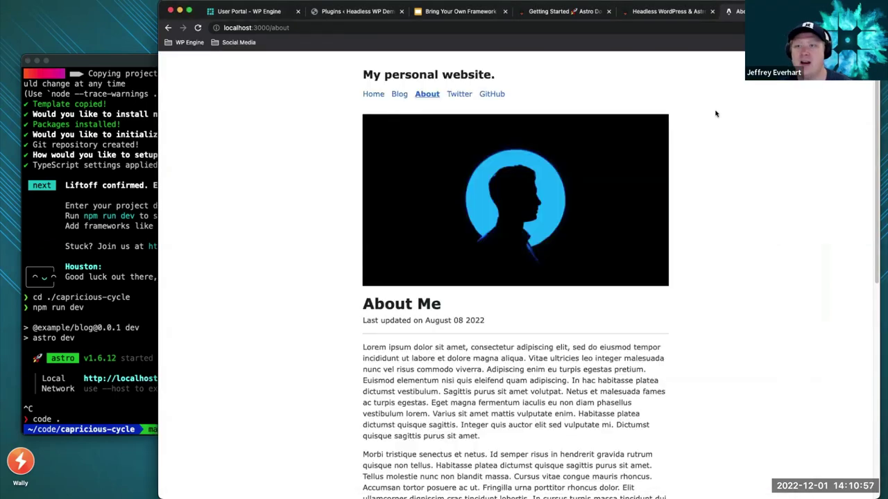
left_click(672, 12)
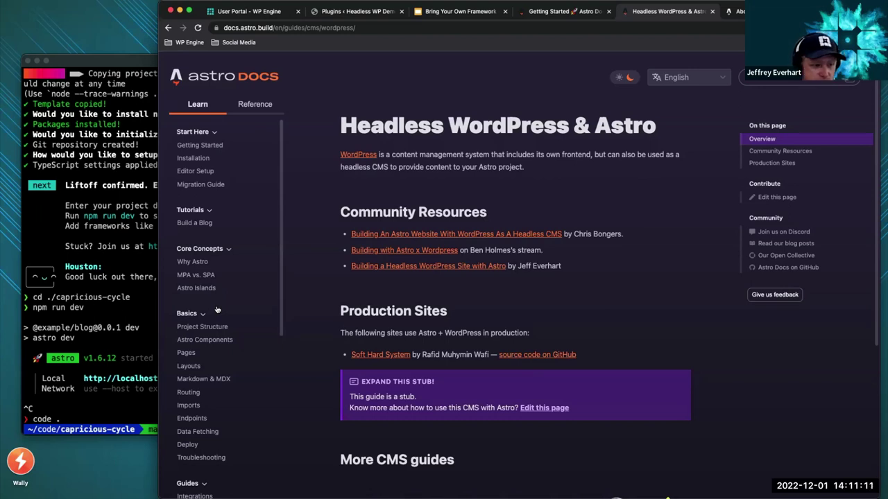
scroll(228, 391, "down", 1)
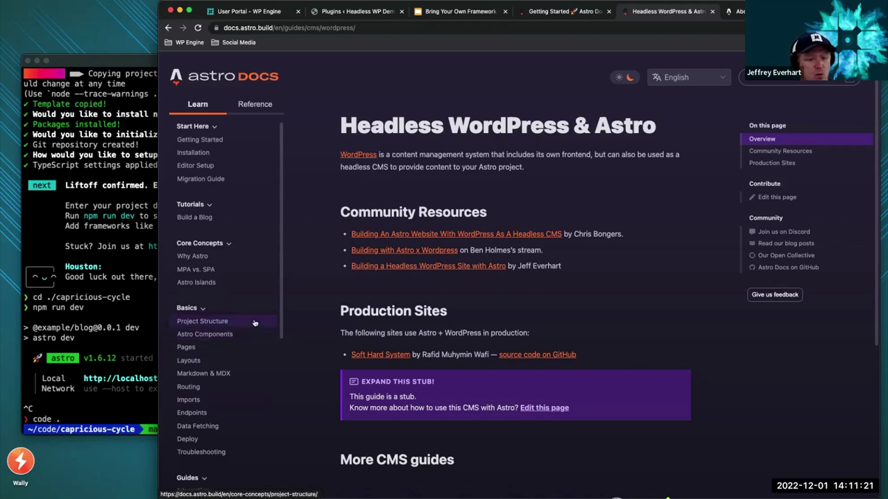
Show the Atlas apps page in the WP Engine User Portal and reload it
left_click(228, 10)
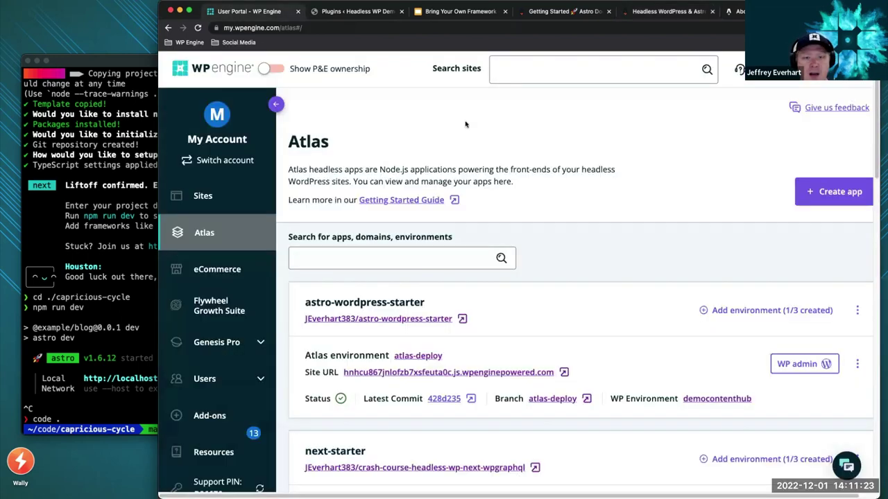
left_click(199, 28)
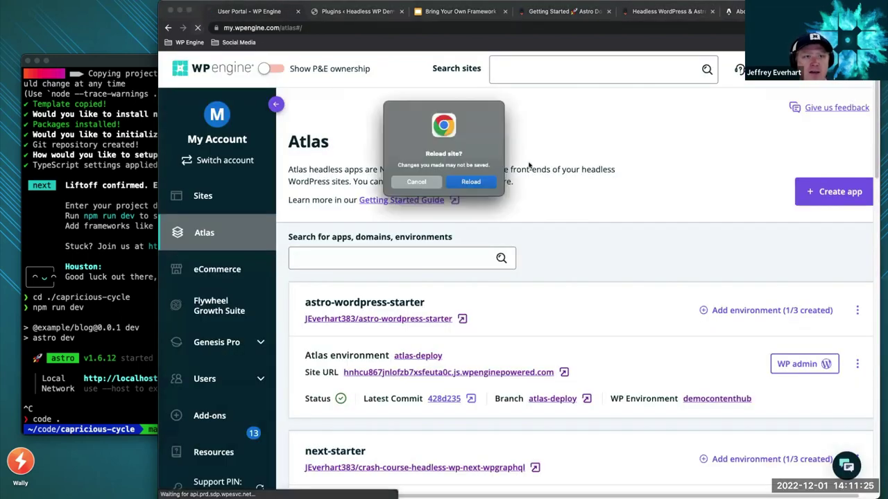
left_click(471, 181)
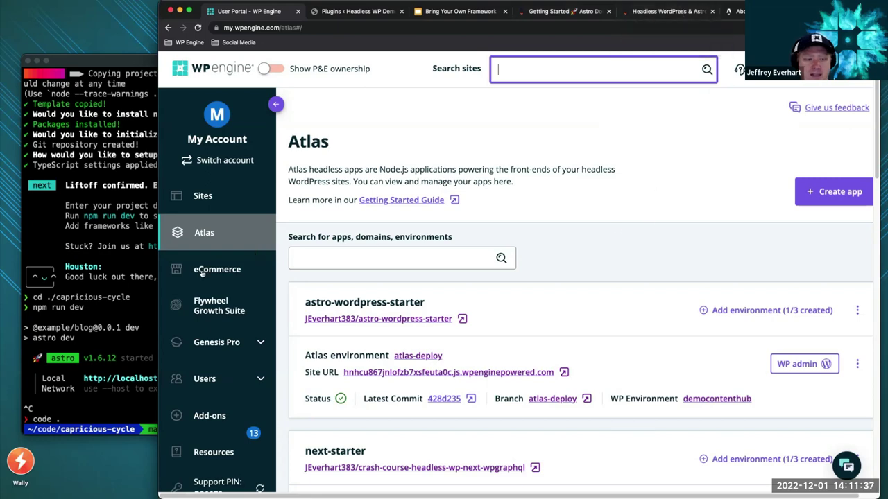
Install the http-server package in the project from the terminal with npm install --save http-server
left_click(90, 346)
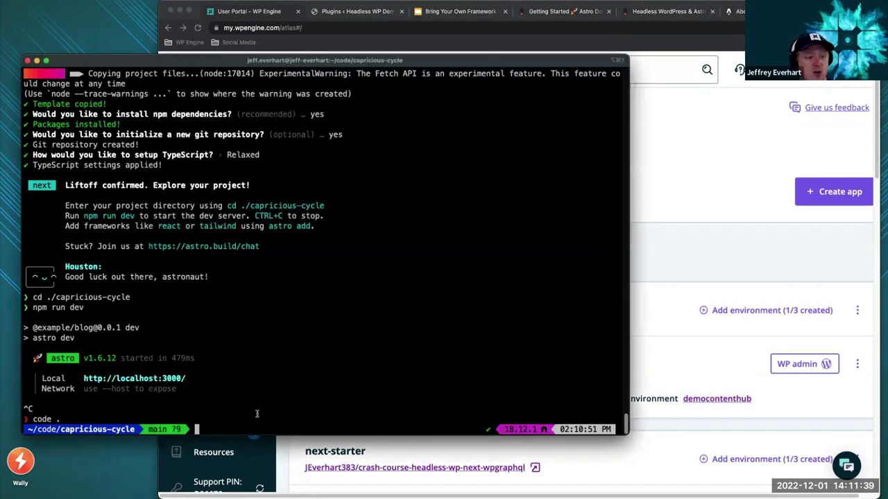
type("np")
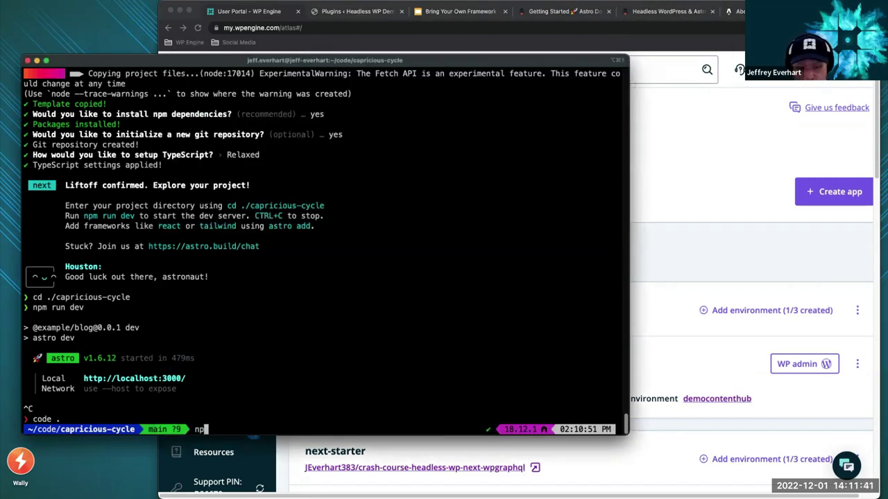
type("m inst")
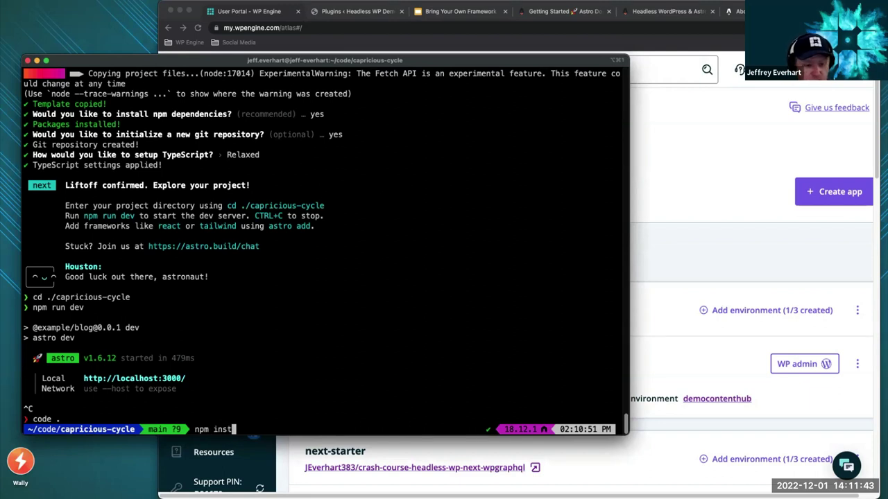
type("all --save ")
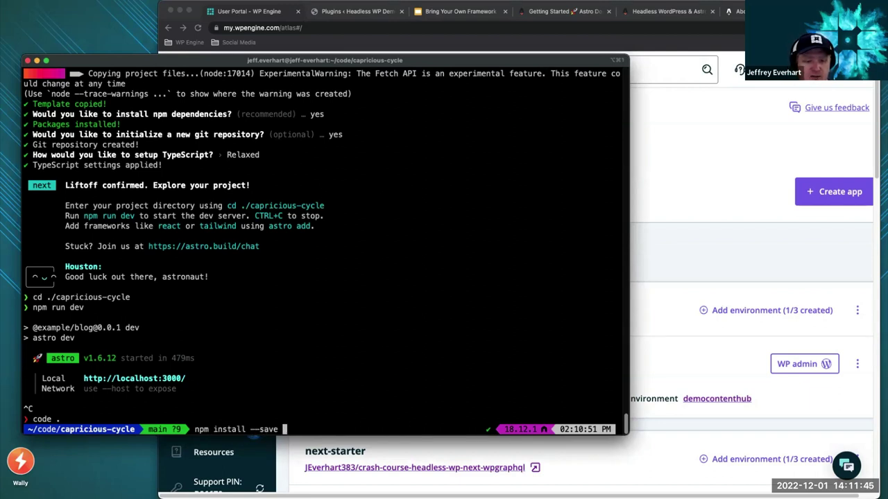
type("http-server")
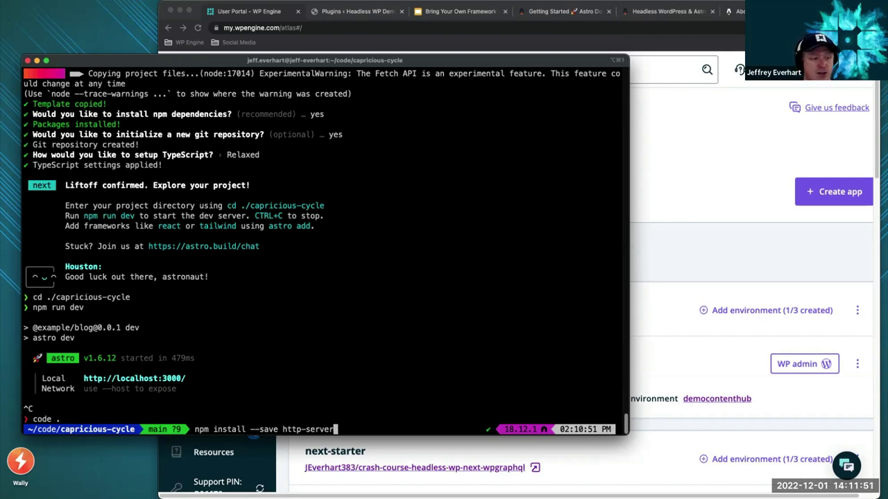
key("Return")
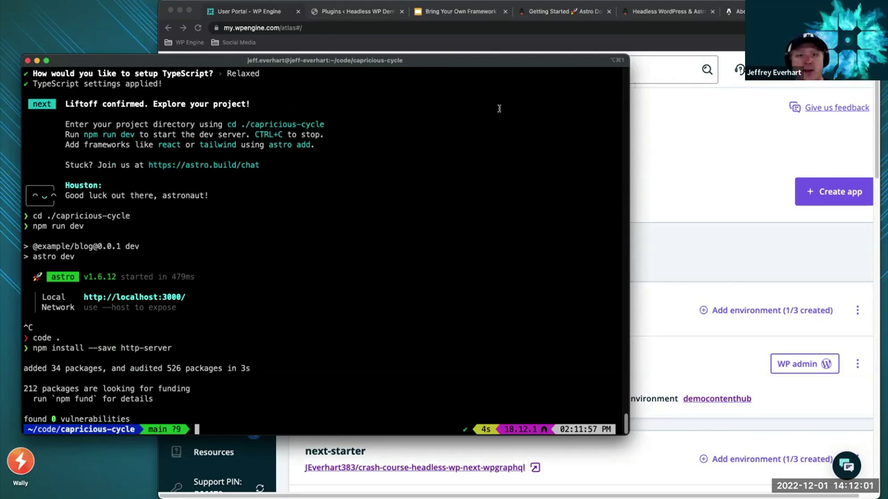
Show the Headless WordPress slide in the Bring Your Own Framework deck and look through the guides listed in the Astro docs
left_click(699, 129)
left_click(460, 11)
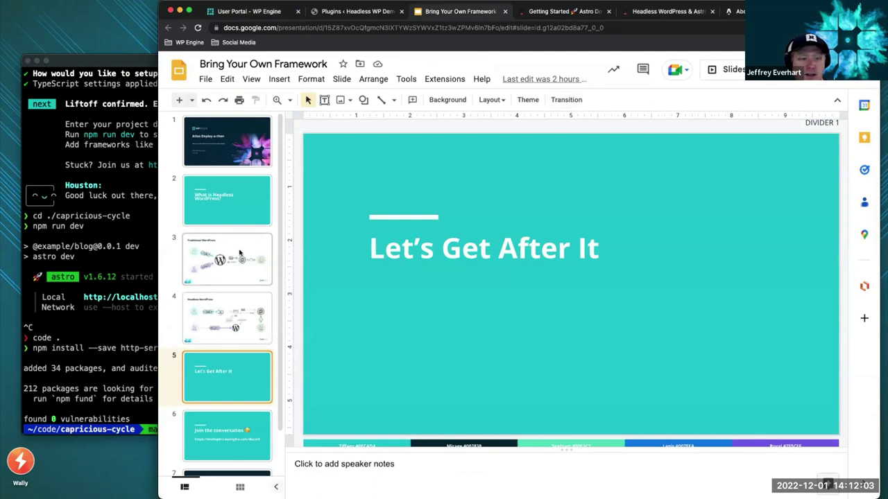
left_click(236, 316)
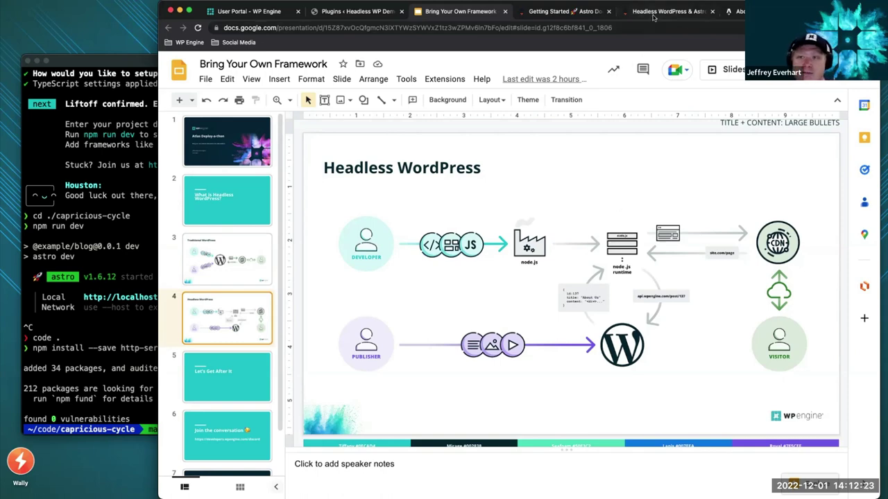
left_click(592, 12)
scroll(233, 416, "down", 3)
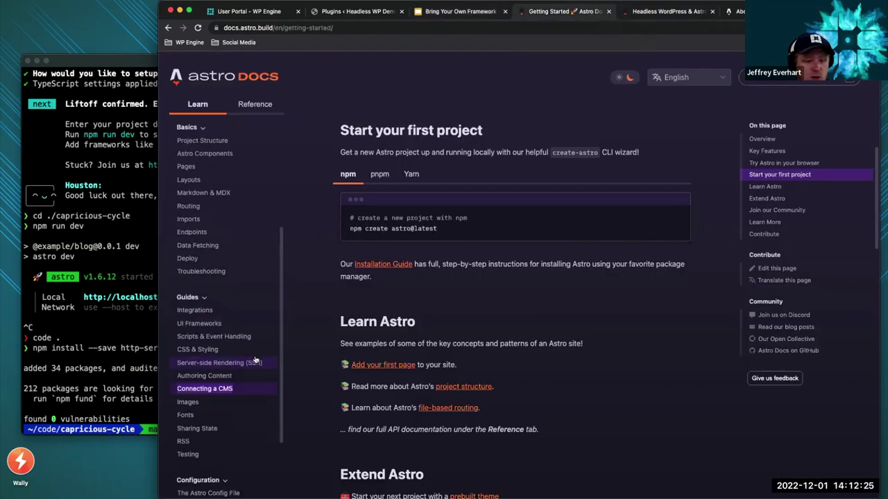
scroll(233, 417, "down", 2)
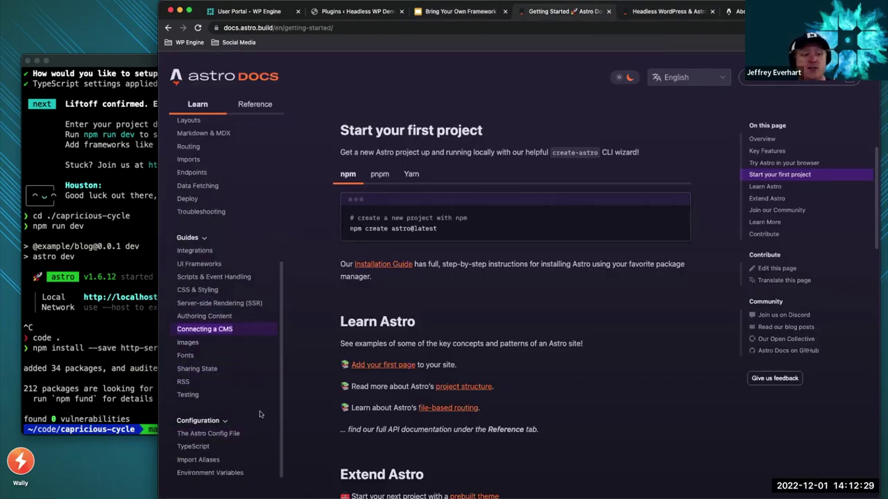
Close the local starter site's tab and open GitHub's new repository form in a new tab through repo.new
left_click(120, 411)
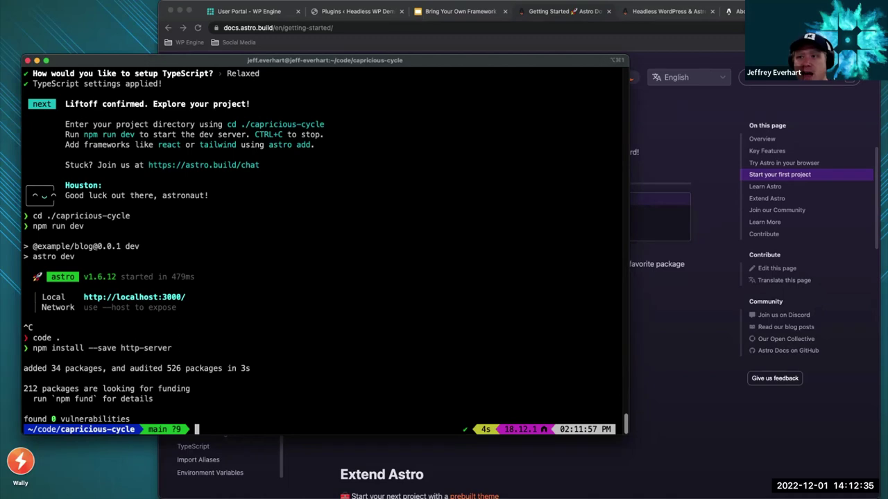
left_click(735, 11)
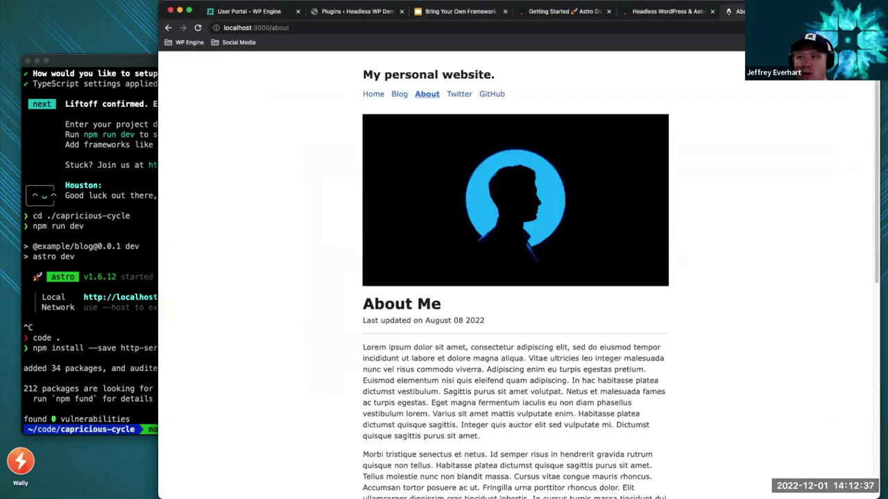
key("super+w")
key("super+t")
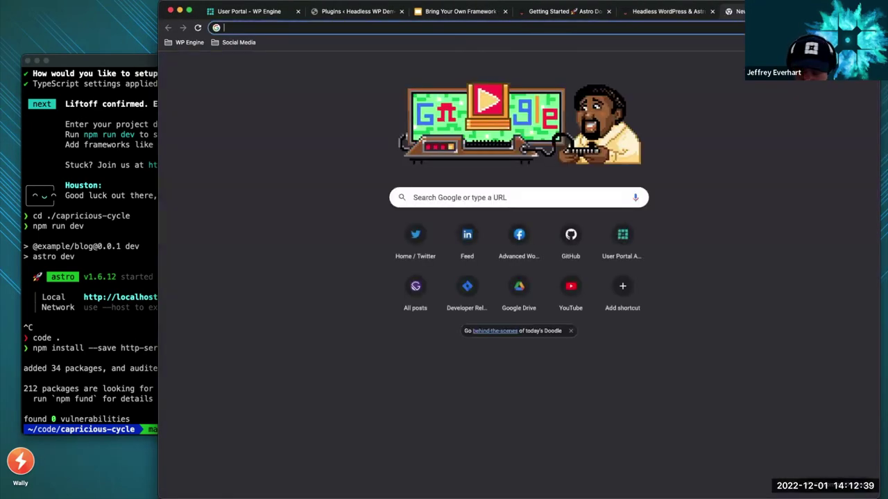
type("repo.new")
key("Return")
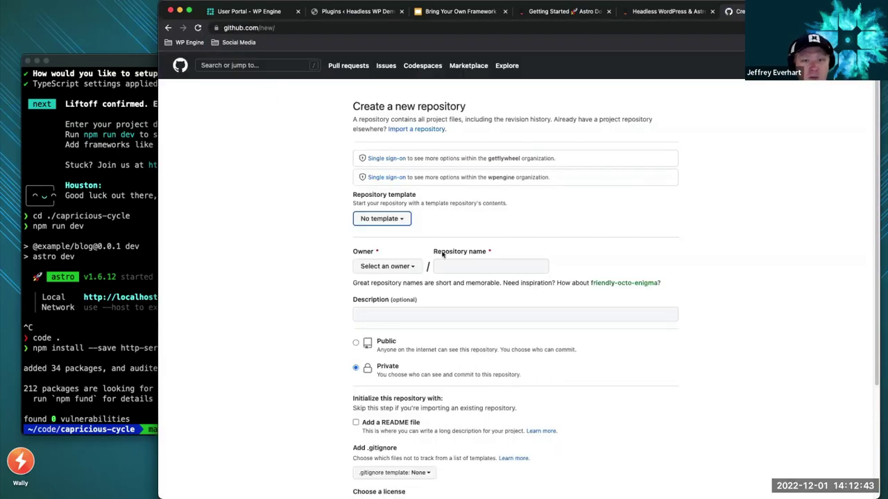
Choose the personal GitHub account as the repository owner and enter capricous as the repository name
left_click(414, 268)
left_click(409, 283)
left_click(464, 267)
type("c")
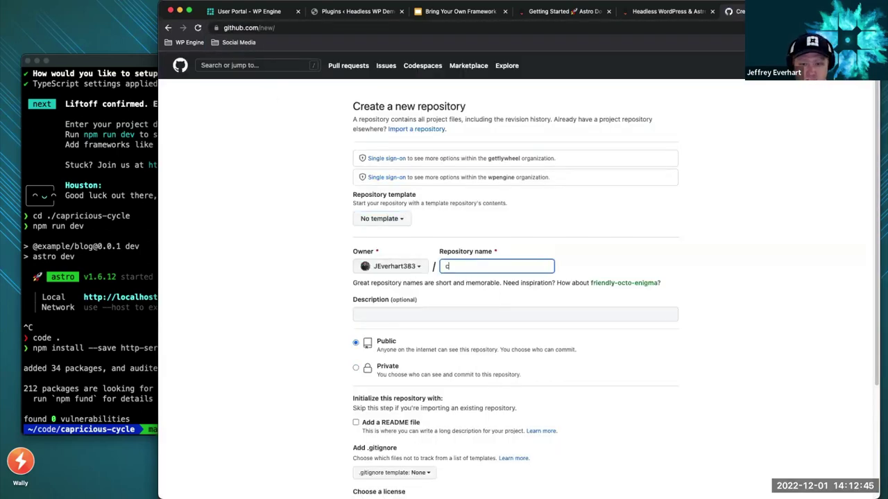
type("apricous")
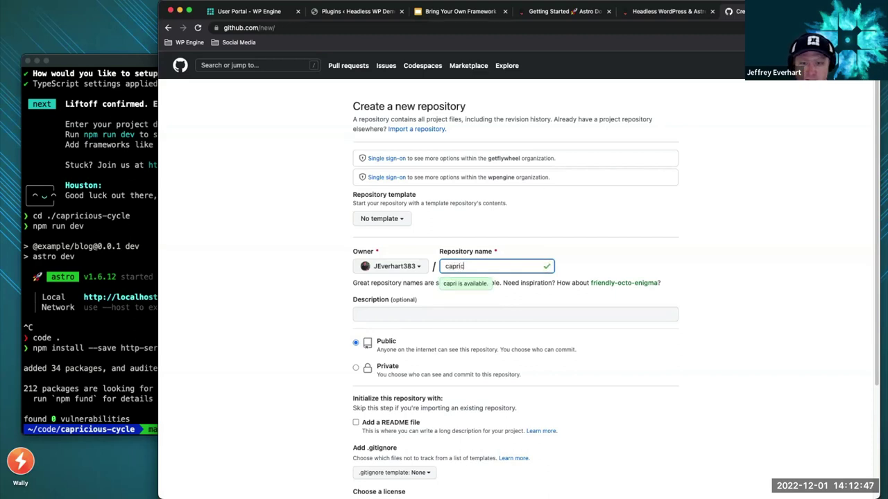
Check the project folder's name in the terminal, correct the repository name to capricious-cycle and create the public repository
left_click(89, 79)
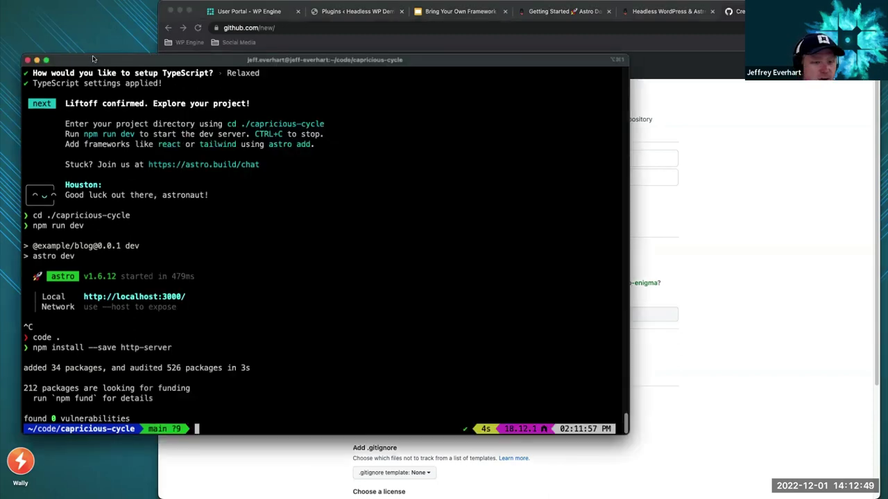
scroll(214, 356, "up", 1)
scroll(215, 356, "down", 1)
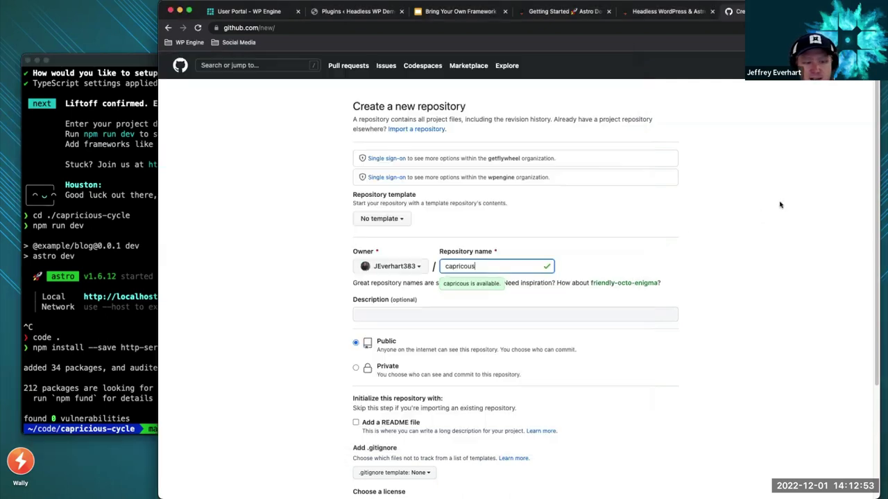
left_click(780, 205)
key("BackSpace")
key("BackSpace")
key("BackSpace")
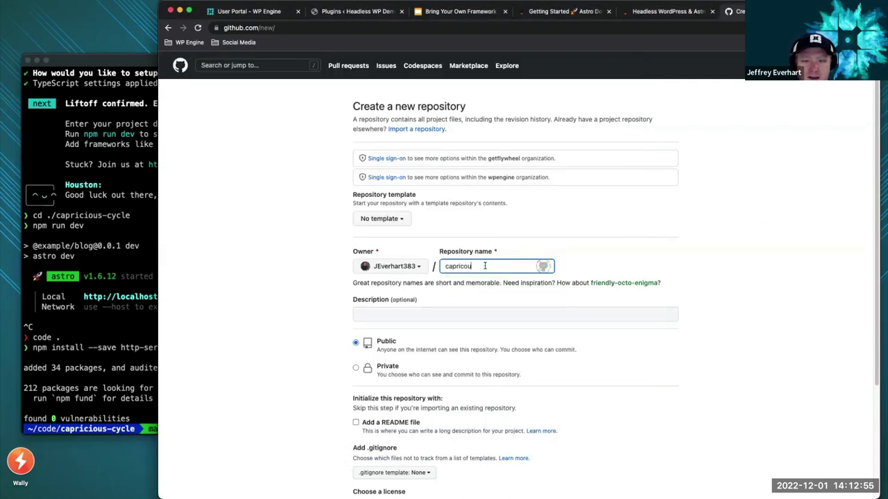
type("ious")
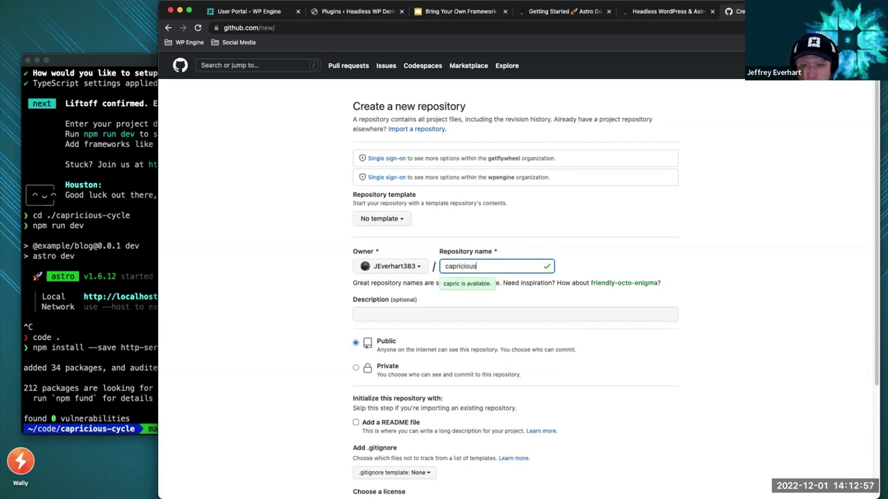
type("-")
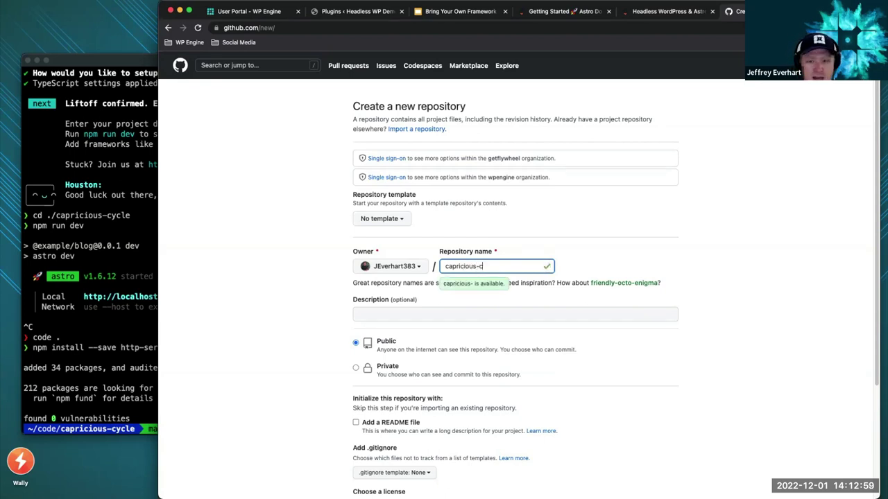
type("cycke")
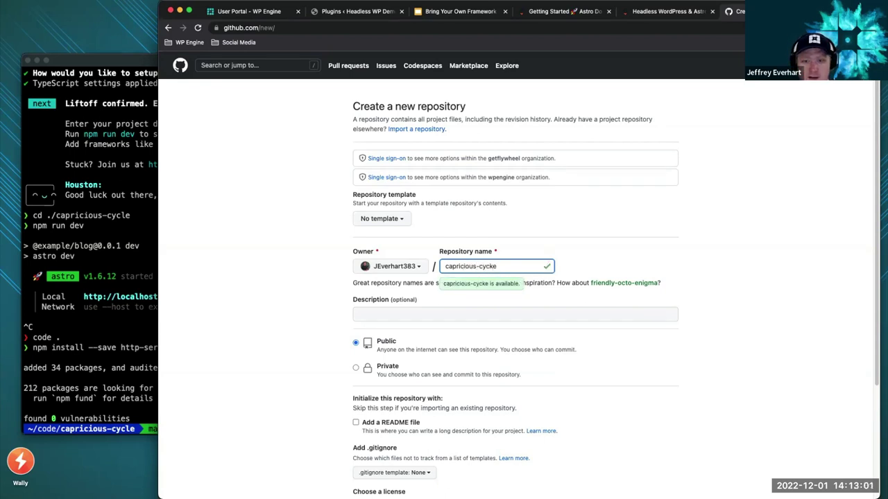
key("BackSpace")
key("BackSpace")
type("le")
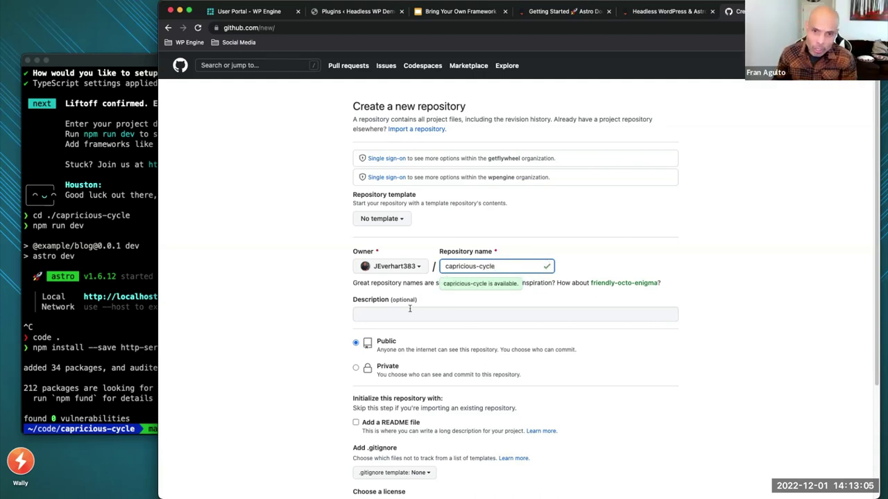
scroll(544, 347, "down", 5)
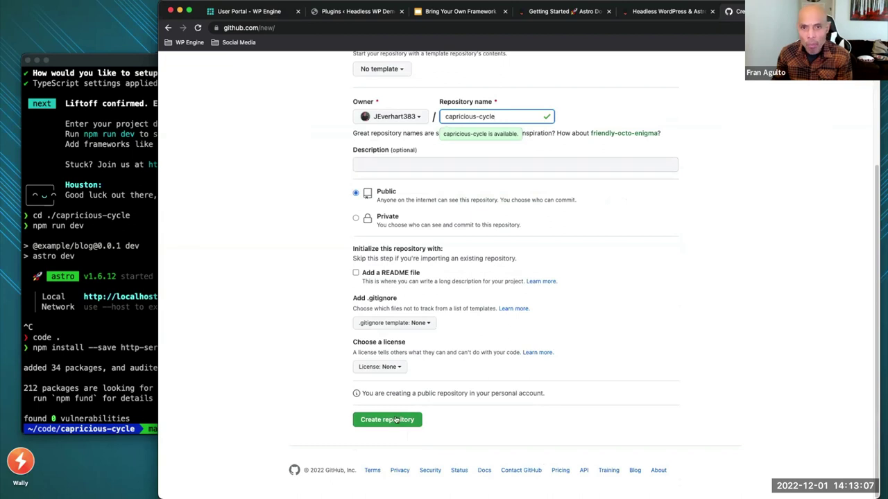
left_click(387, 419)
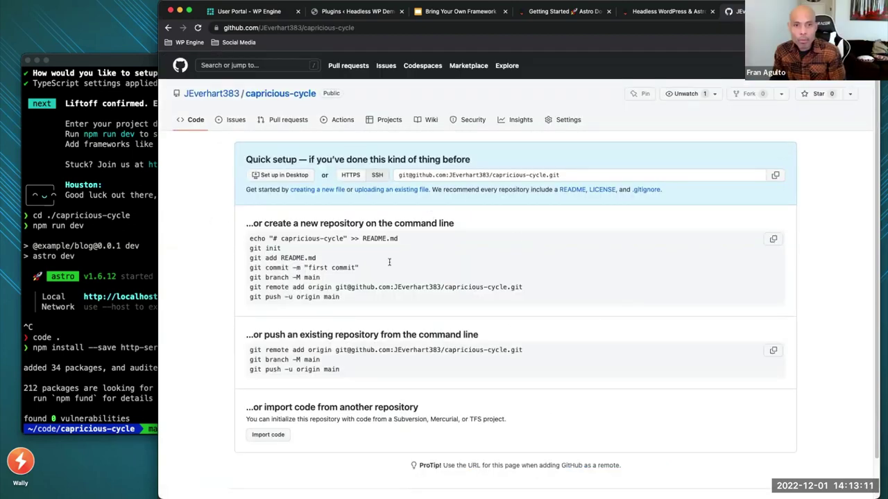
Copy the new repository's git remote add origin command, run it in the terminal and stage all project files with git add
triple_click(507, 287)
key("super+c")
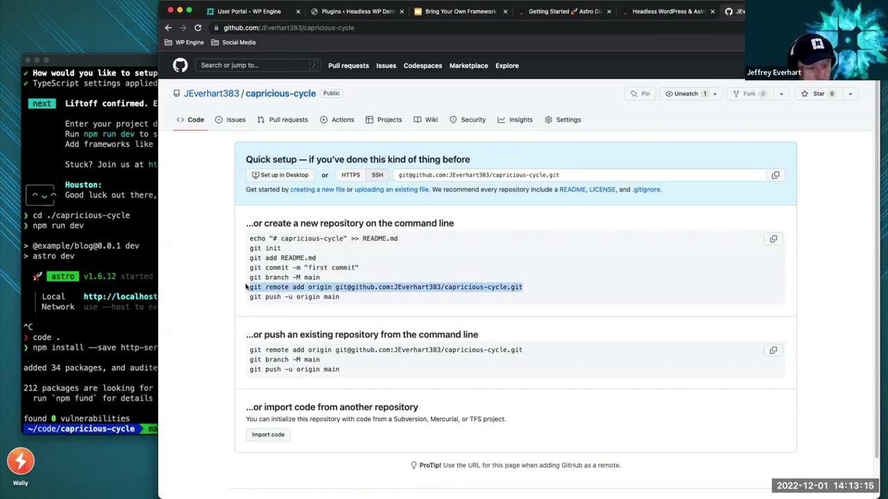
left_click(84, 389)
key("super+v")
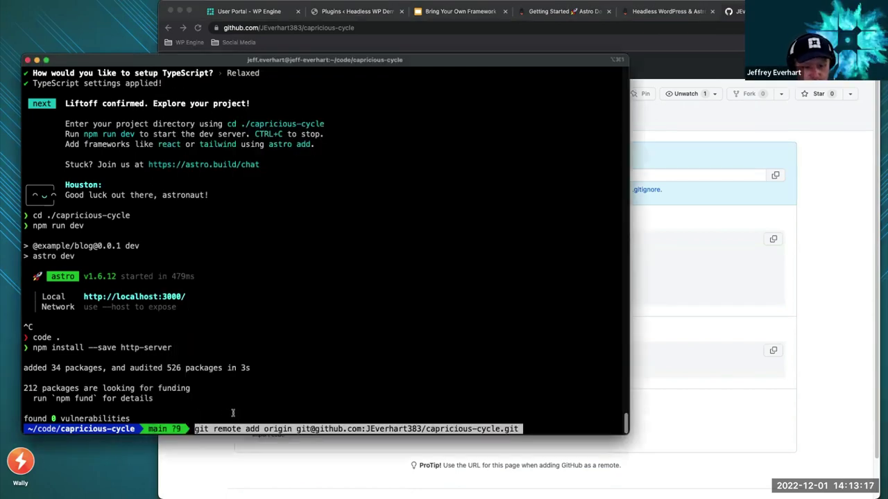
key("Return")
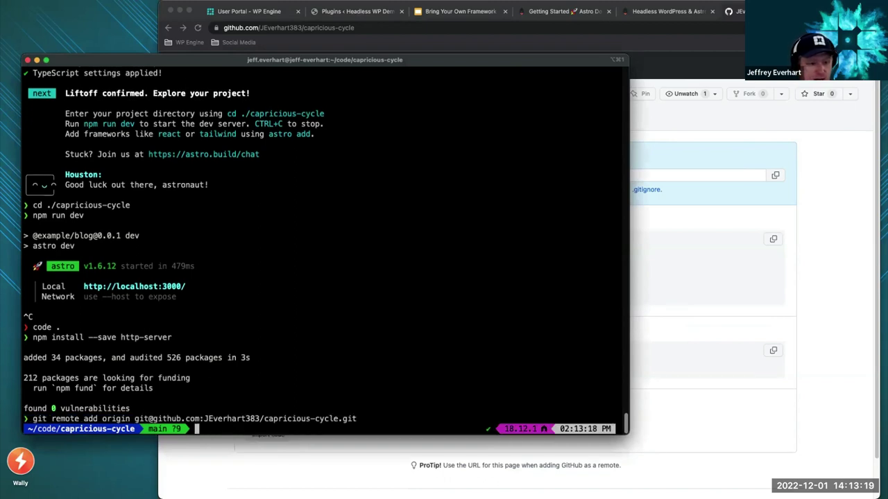
type("git add .")
key("Return")
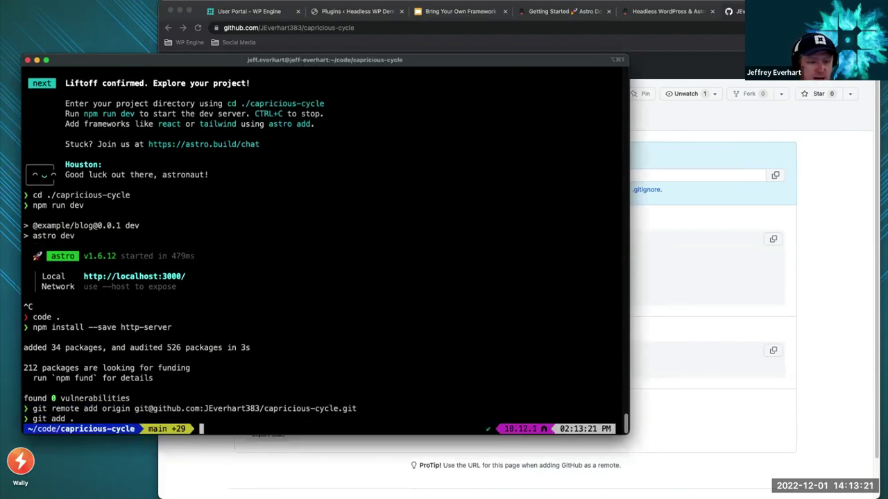
Commit the staged project files with git commit and the message "initial commit"
type("git commit ")
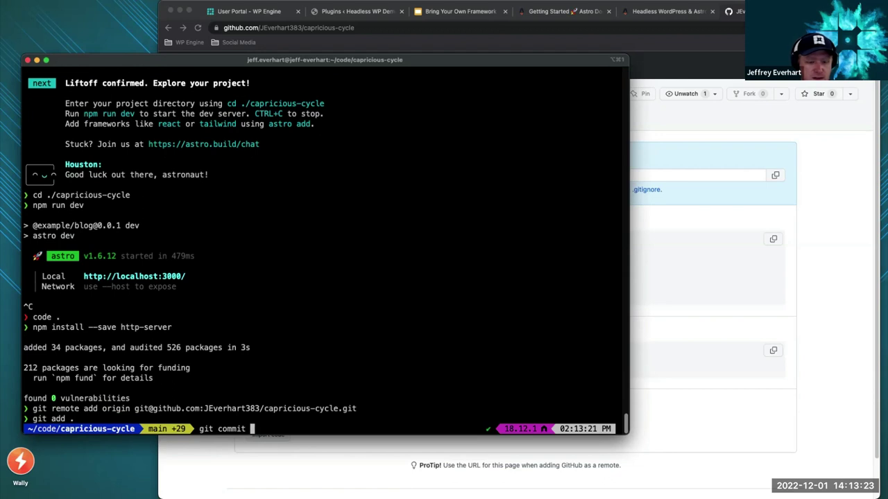
type("-m \"")
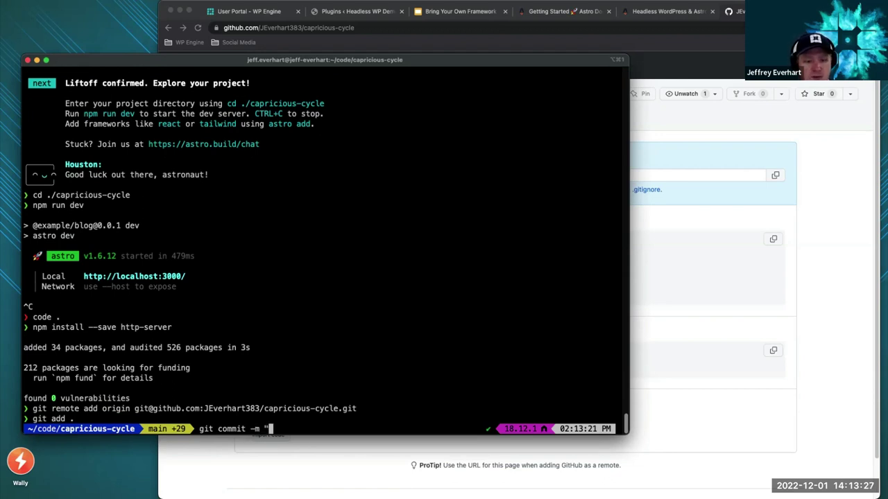
type("initi")
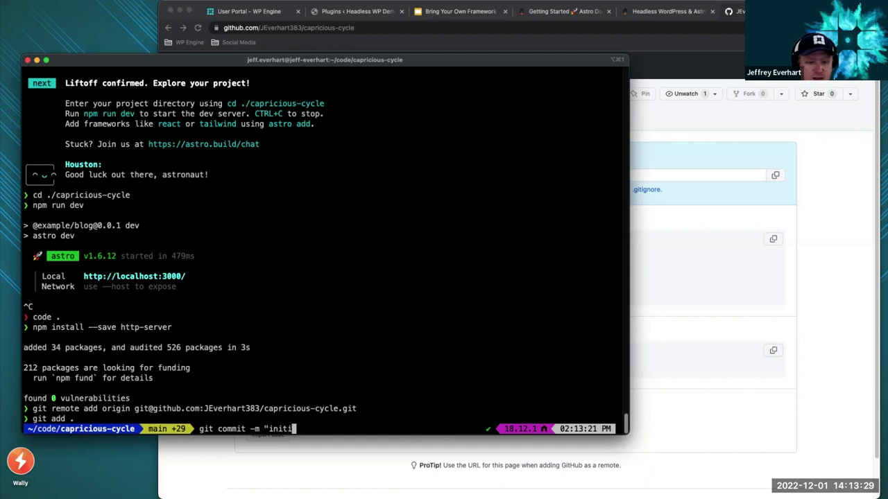
type("al comm")
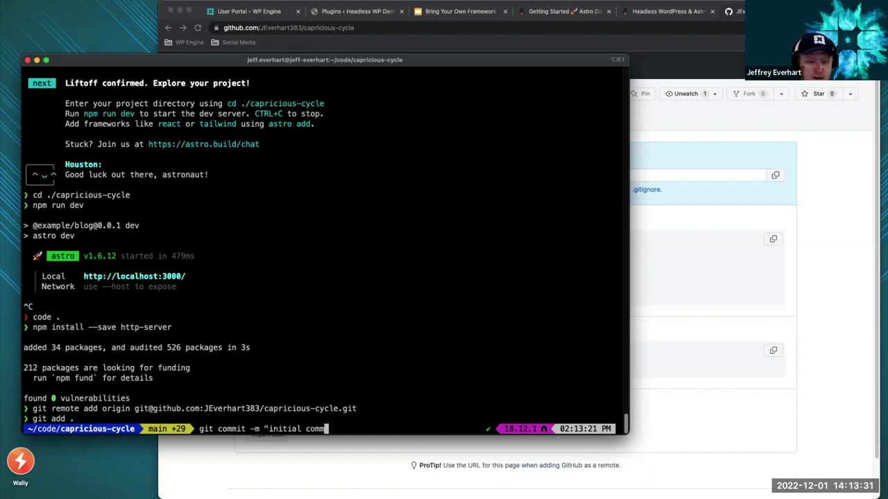
type("it")
type("\"")
key("Return")
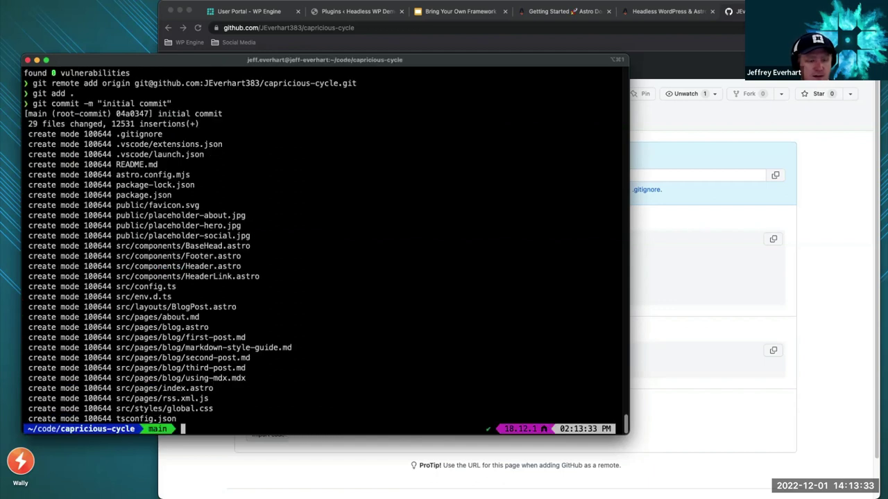
Try git push -v, run the suggested git push --set-upstream origin main, and clear the terminal
type("git push ")
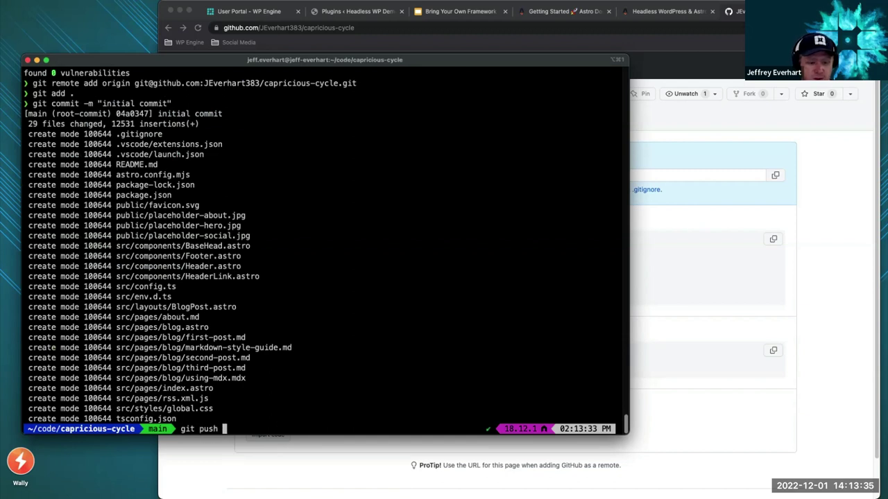
type("-v")
key("Return")
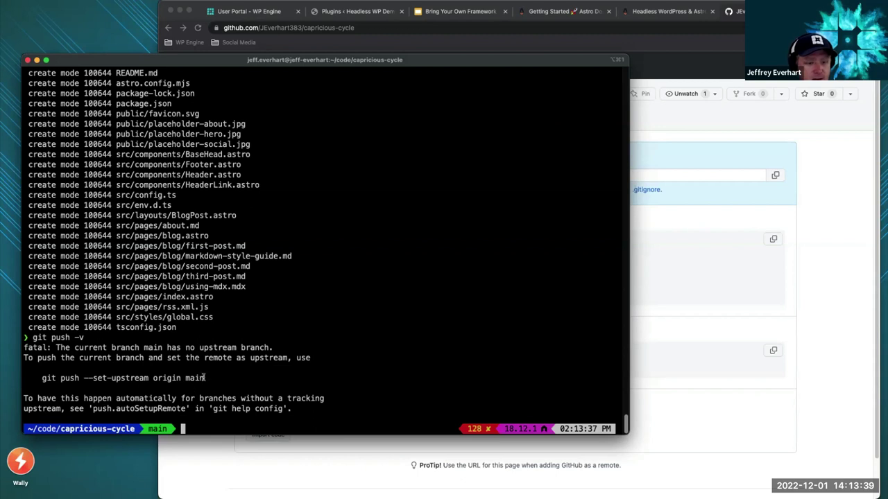
left_click_drag(204, 378, 42, 378)
key("super+c")
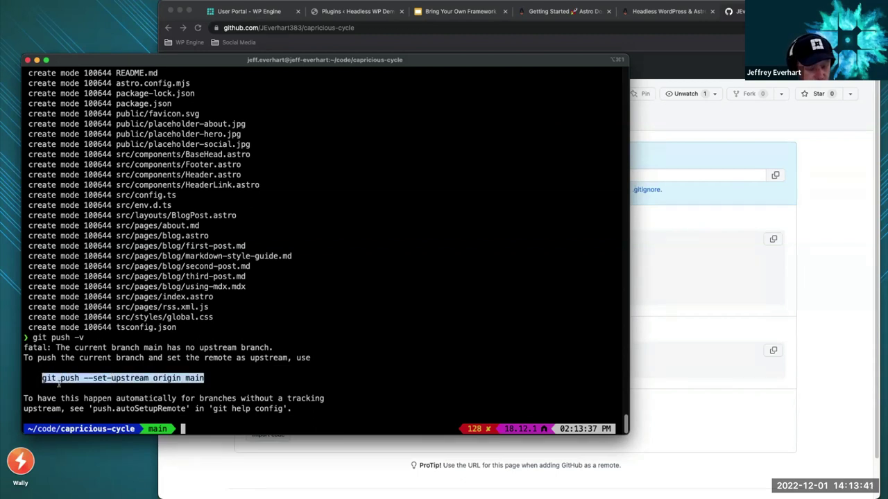
left_click(189, 428)
key("super+v")
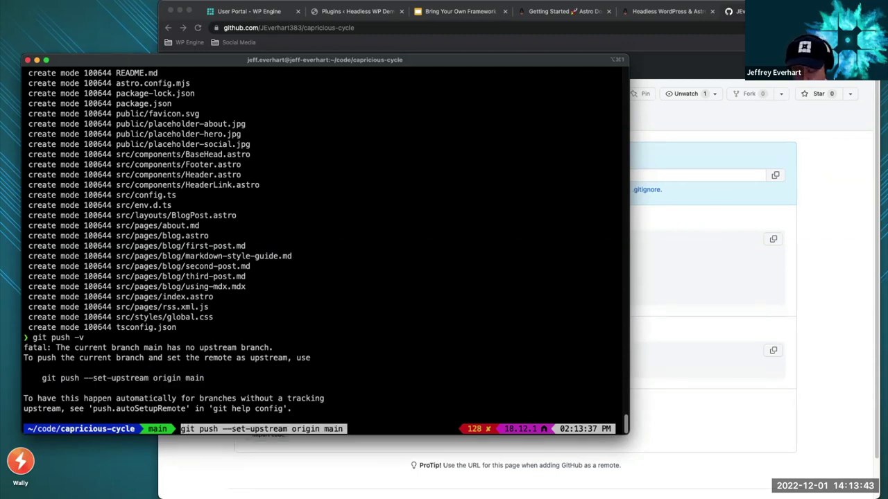
key("Return")
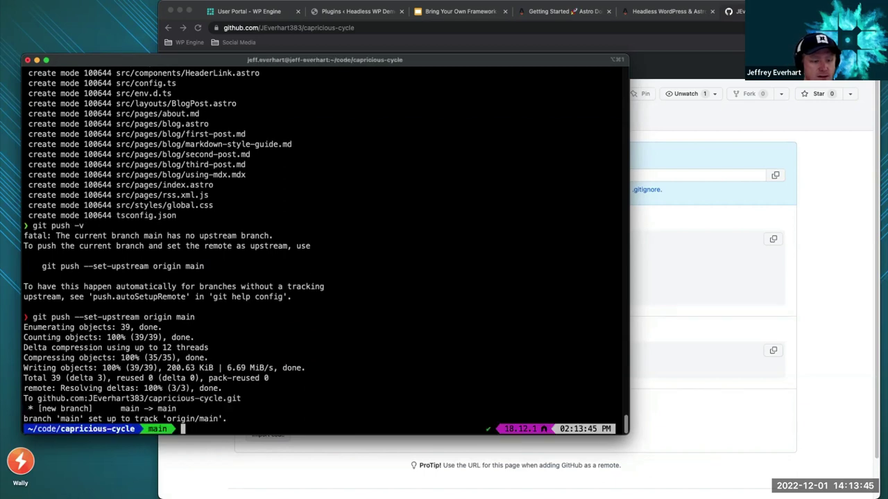
key("super+k")
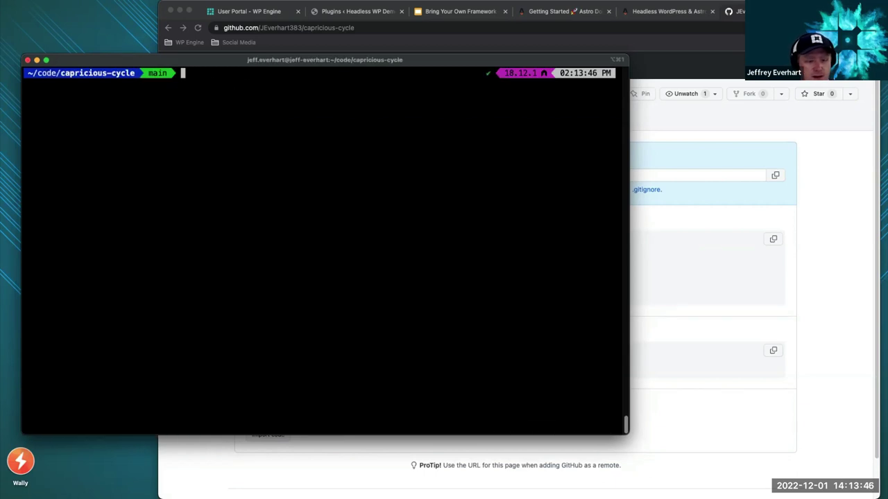
Switch to the browser, view the capricious-cycle repository's files on GitHub and open its package.json
left_click(795, 193)
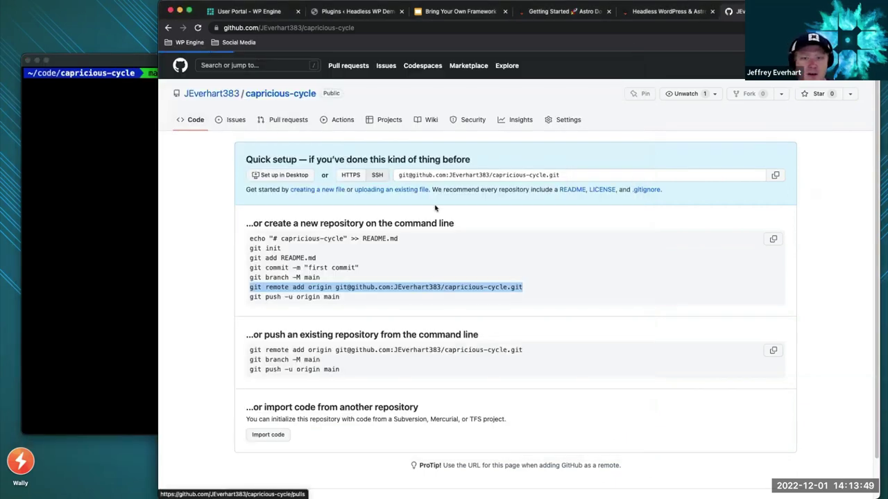
scroll(389, 303, "down", 1)
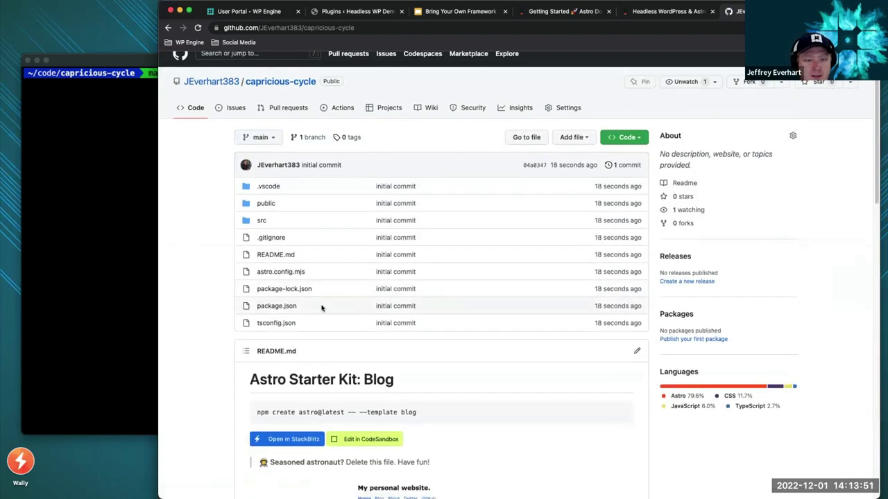
left_click(521, 298)
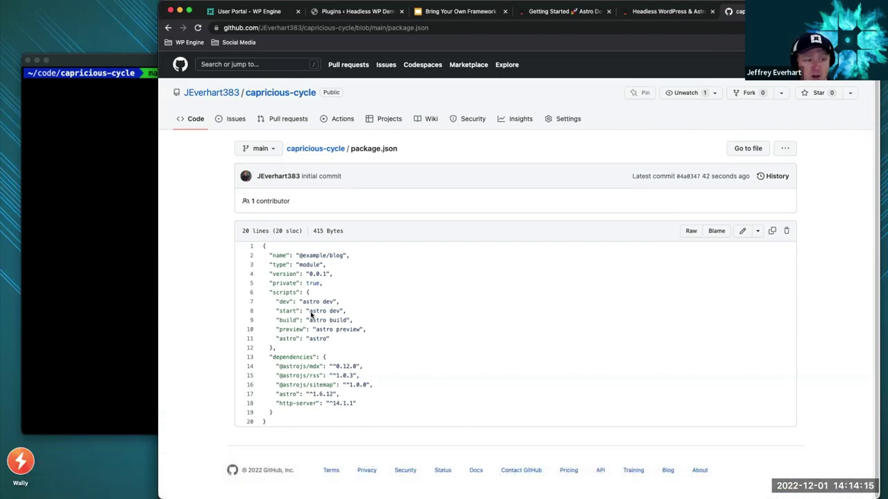
Switch to Visual Studio Code, open package.json, set the start script to http-server ./dist and save the file
mouse_move(498, 479)
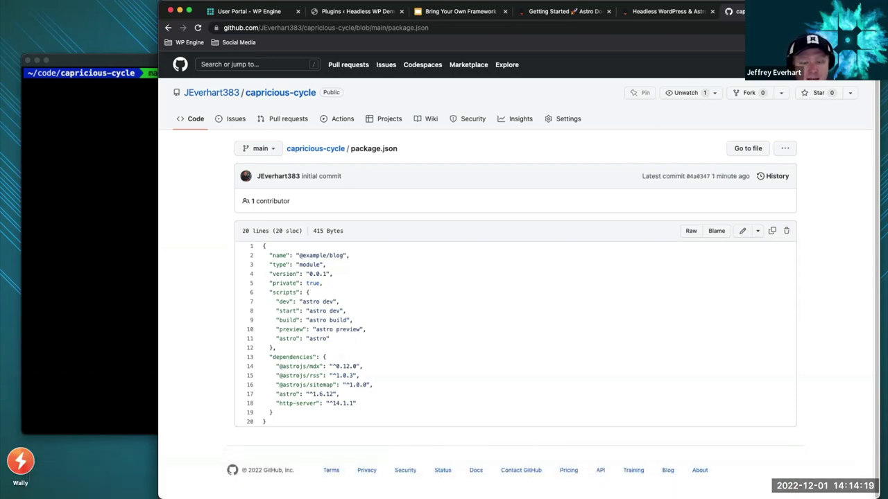
left_click(164, 480)
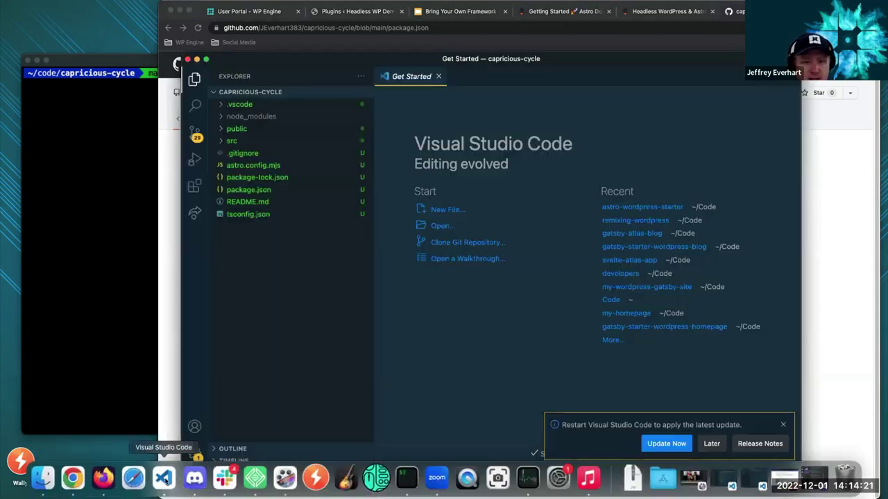
left_click(270, 190)
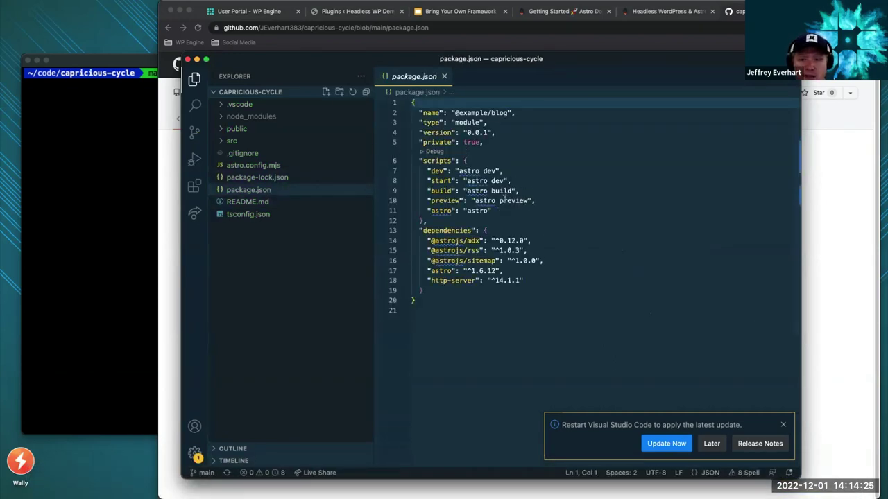
left_click_drag(504, 180, 466, 180)
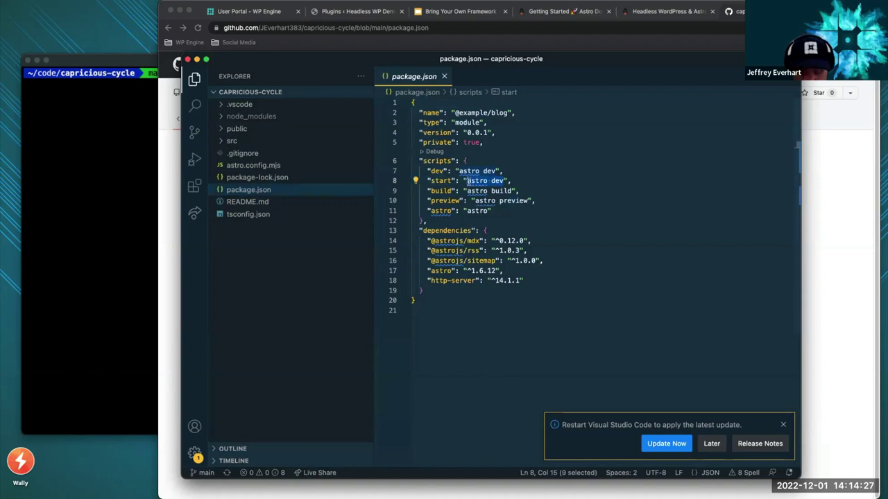
key("BackSpace")
type("htt")
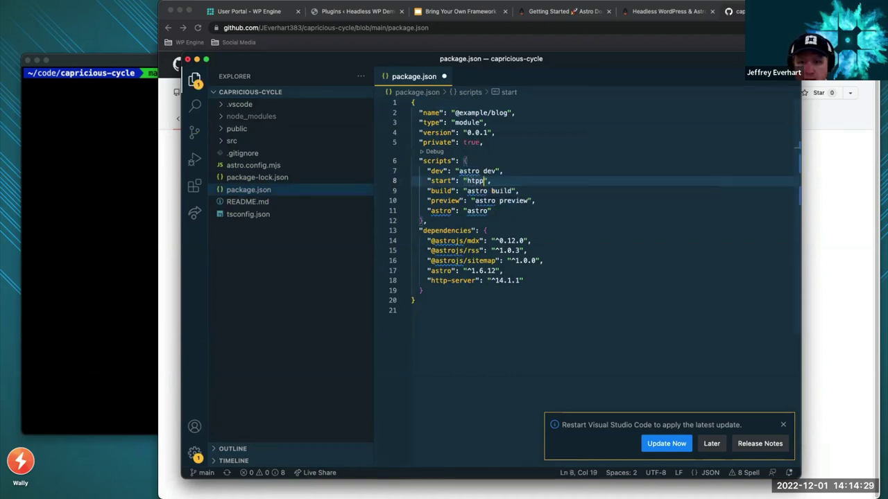
type("p")
type("p-serve")
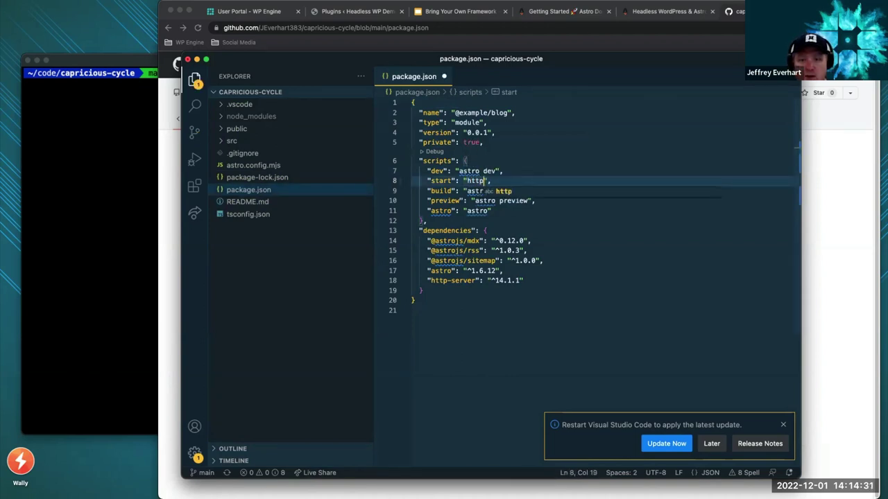
type("r .")
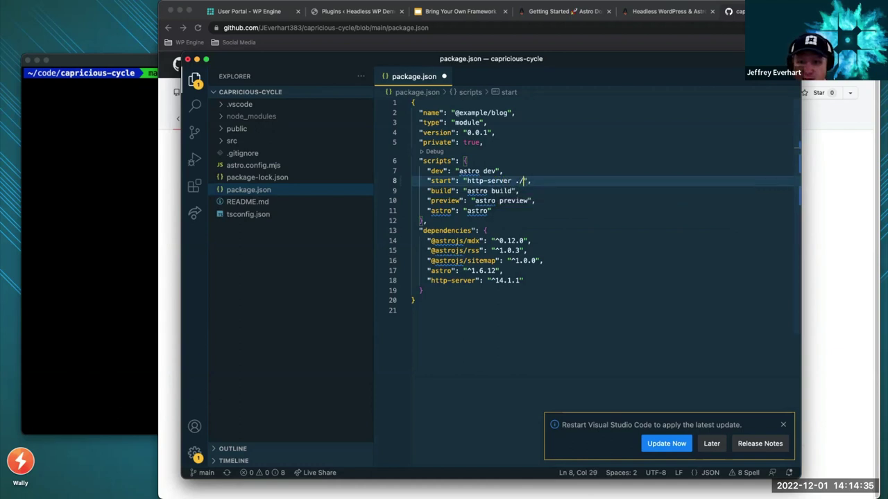
type("/i")
key("BackSpace")
type("dist")
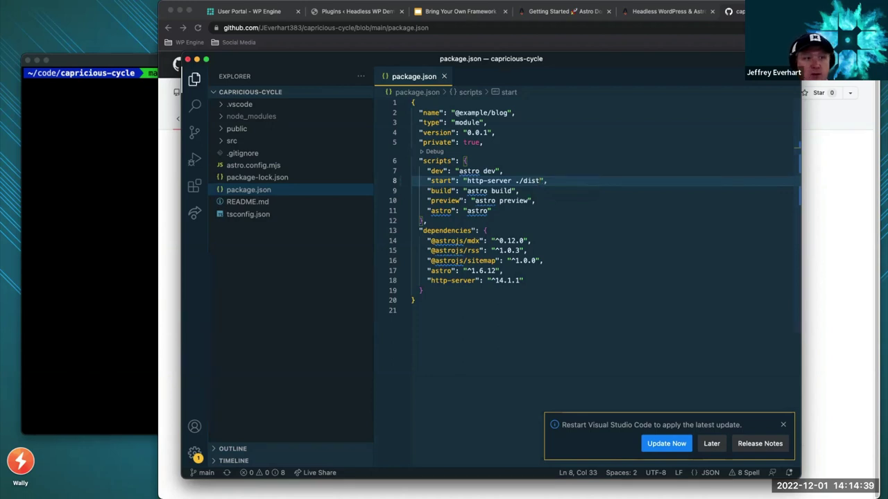
Return to the terminal, stage the change with git add . and commit it with the message "update start command"
left_click(112, 204)
type("git")
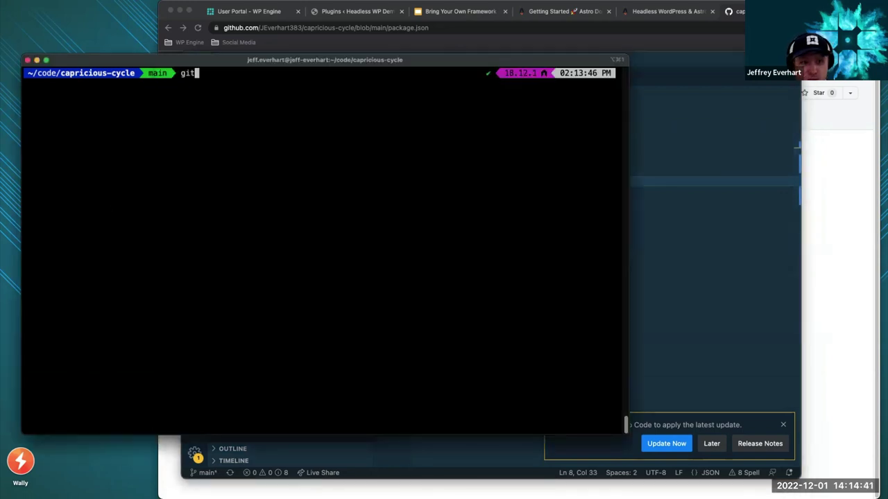
type(".")
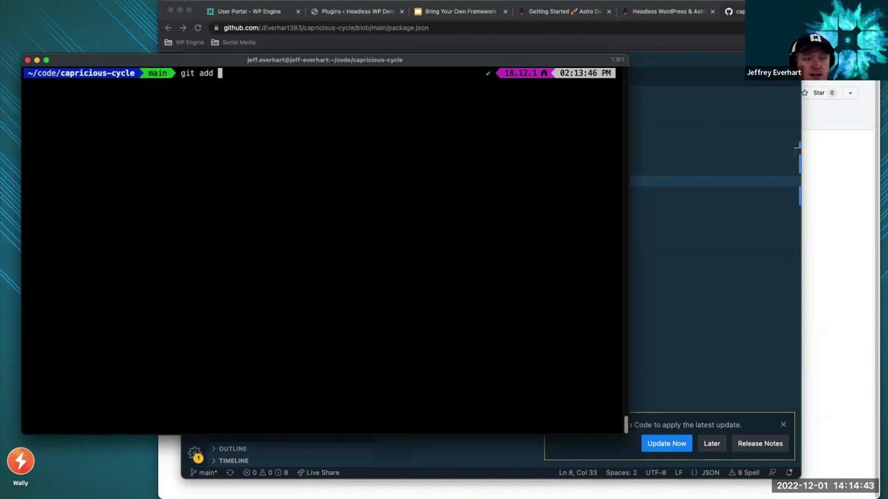
key("Return")
type("git comm")
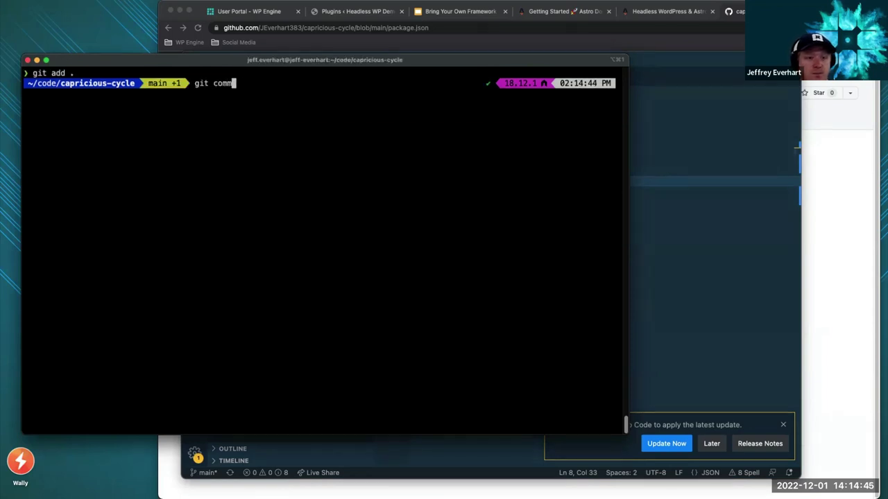
type("it -")
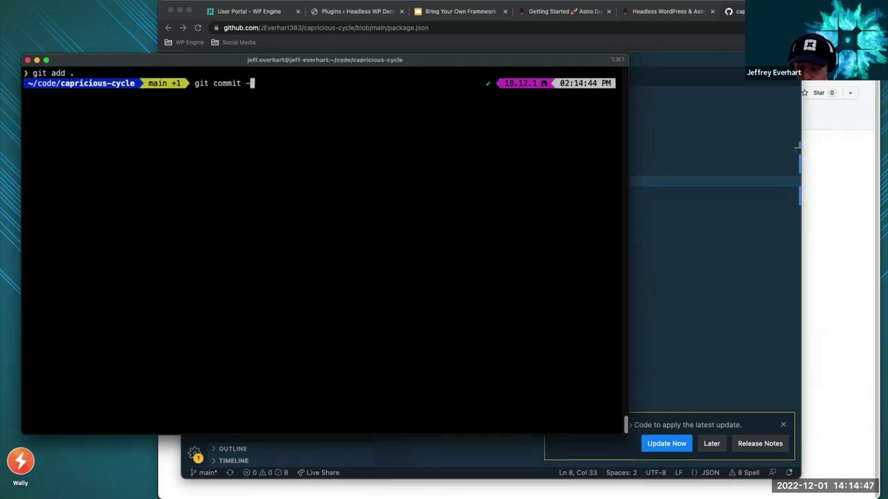
type("m \"updat")
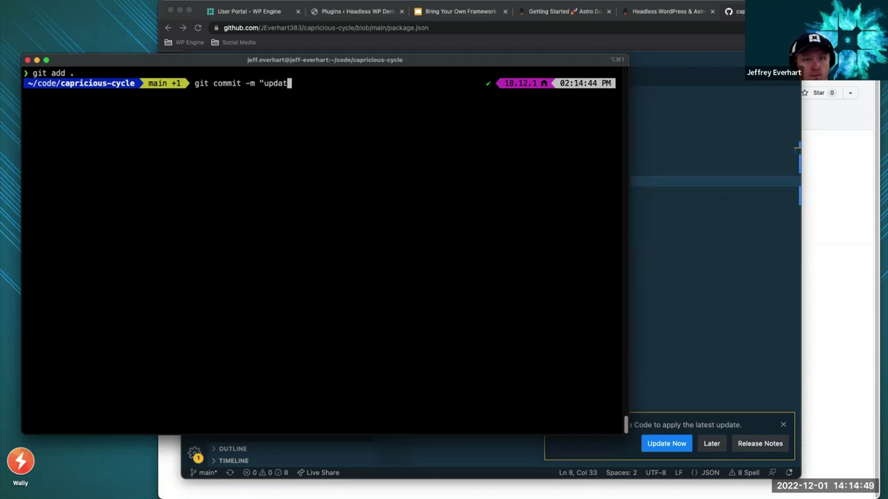
type("e s")
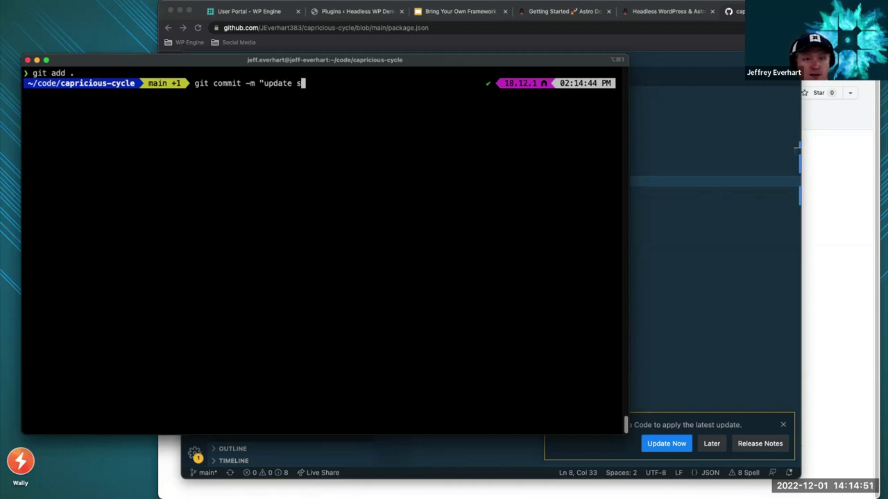
type("tart command")
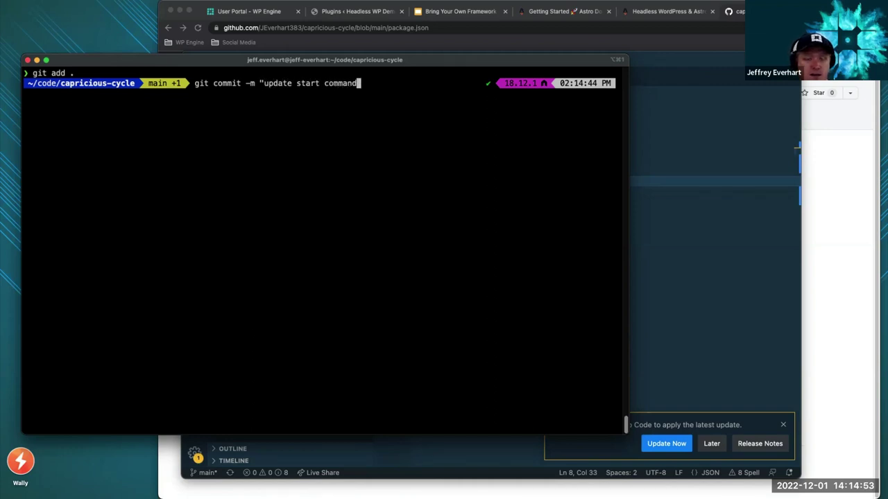
type("\"")
key("Return")
Push the new commit to GitHub with git push -v and clear the terminal
type("git pu")
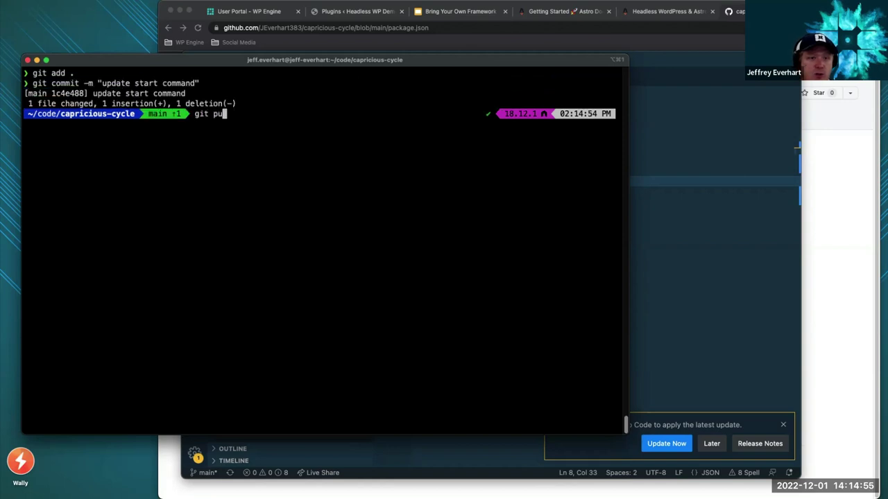
type("sh -v")
key("Return")
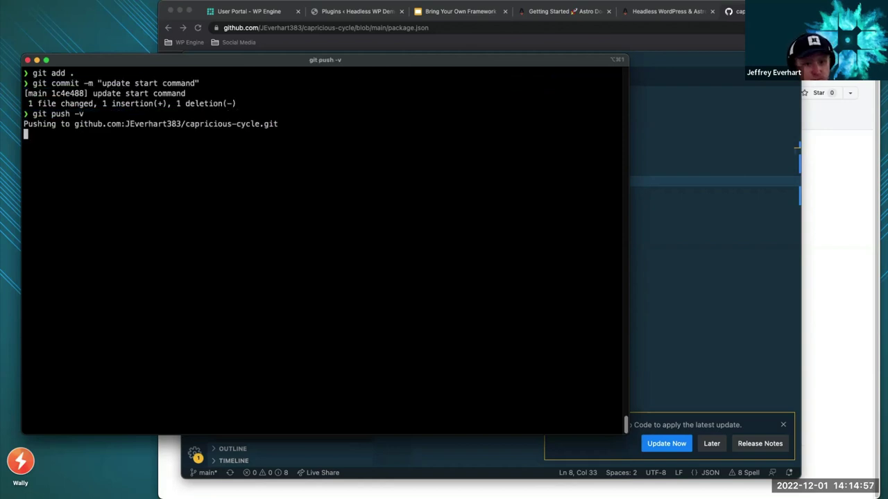
type("clear")
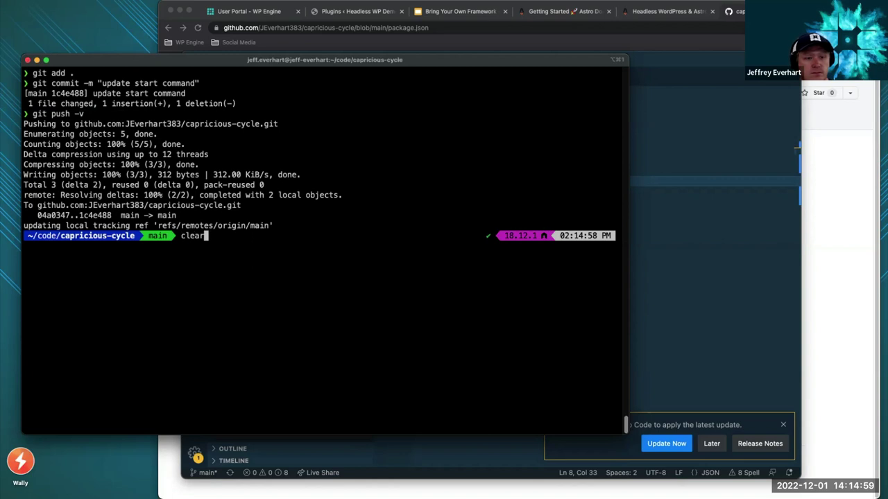
key("Return")
Switch to the browser and check the file list on the capricious-cycle repository's main code page
left_click(832, 170)
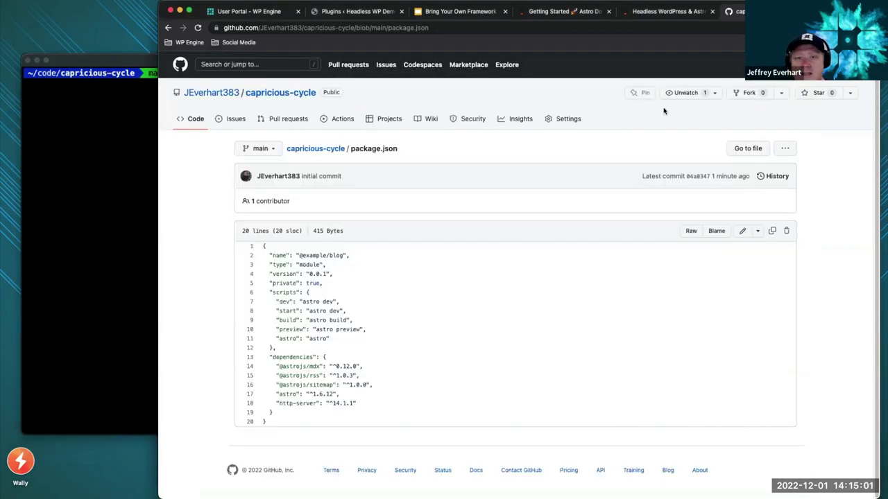
left_click(194, 120)
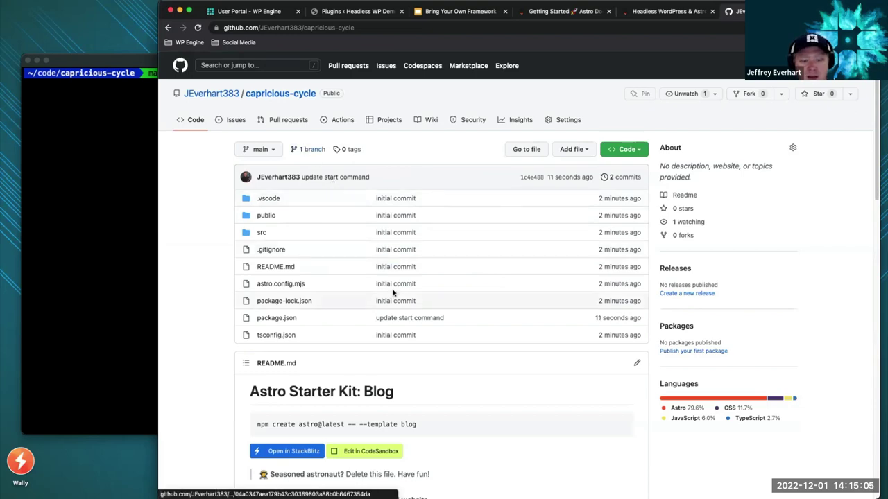
scroll(388, 293, "down", 5)
scroll(396, 294, "up", 5)
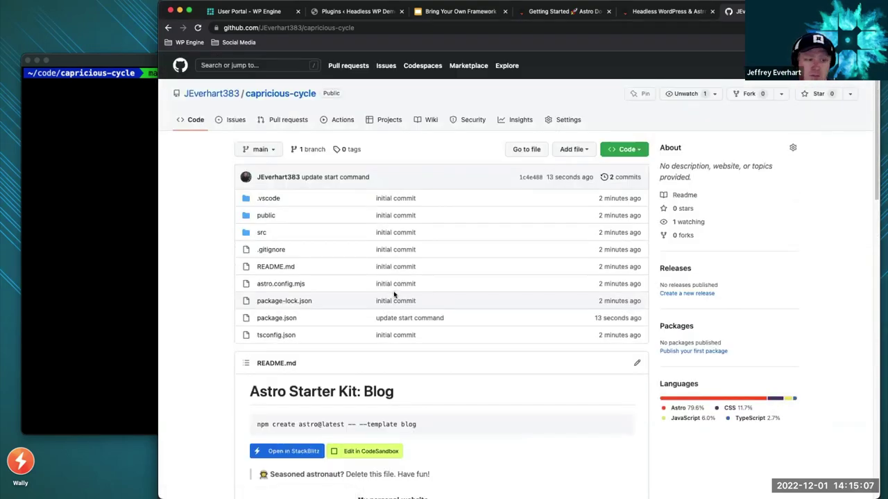
Look through the open browser tabs and close the Headless WordPress & Astro one
left_click(259, 14)
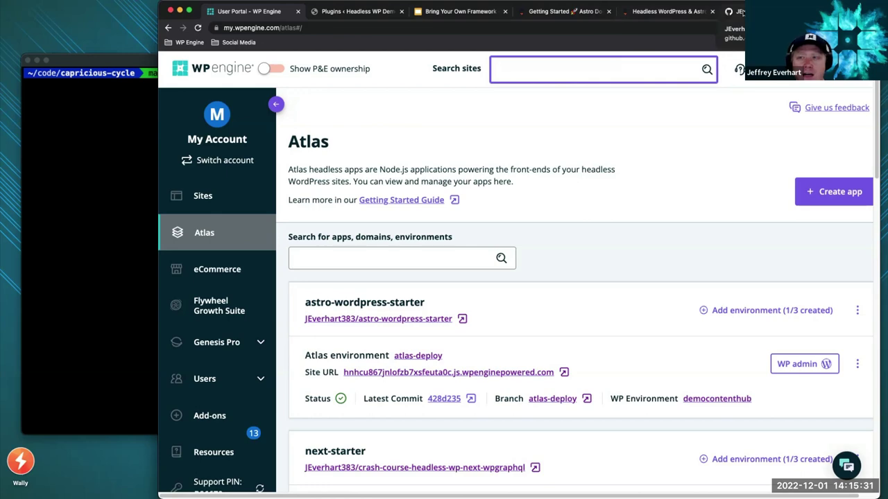
left_click(732, 11)
left_click(665, 11)
left_click(577, 11)
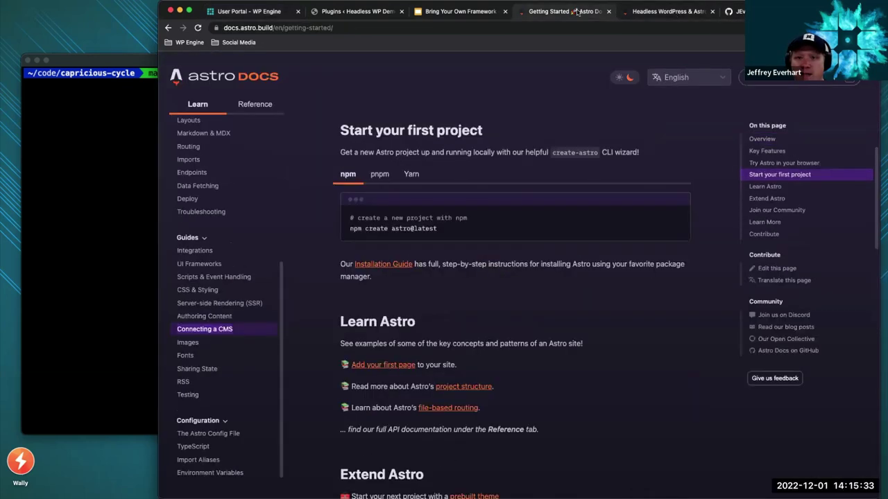
left_click(732, 11)
left_click(666, 11)
left_click(576, 11)
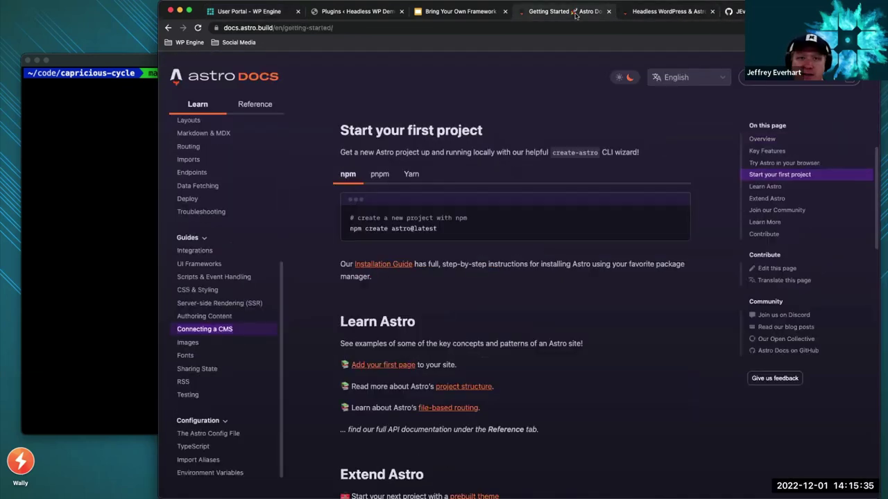
left_click(652, 13)
left_click(712, 11)
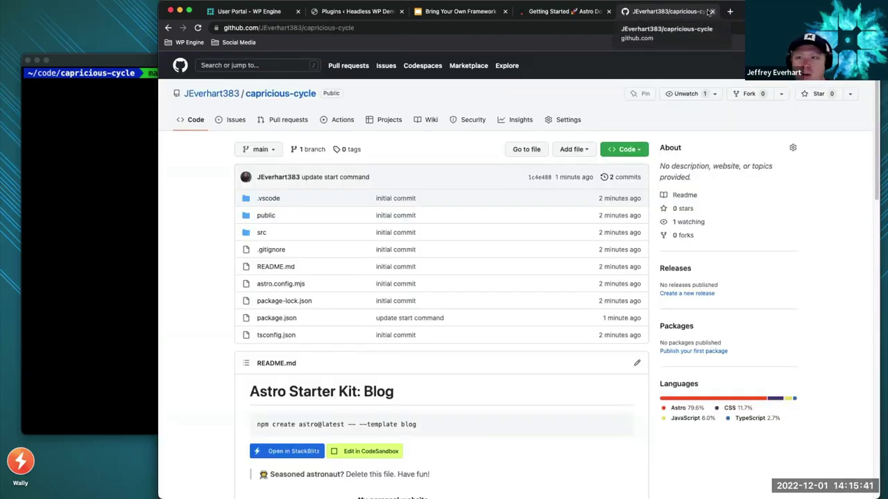
Return to the WP Engine portal's Atlas page and start creating a new app pulled from an existing repository
left_click(251, 10)
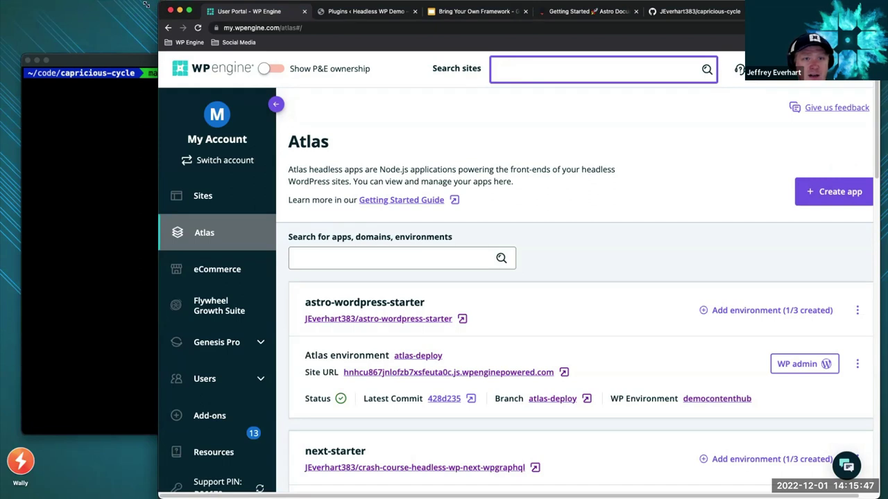
left_click_drag(160, 6, 131, 5)
left_click(798, 195)
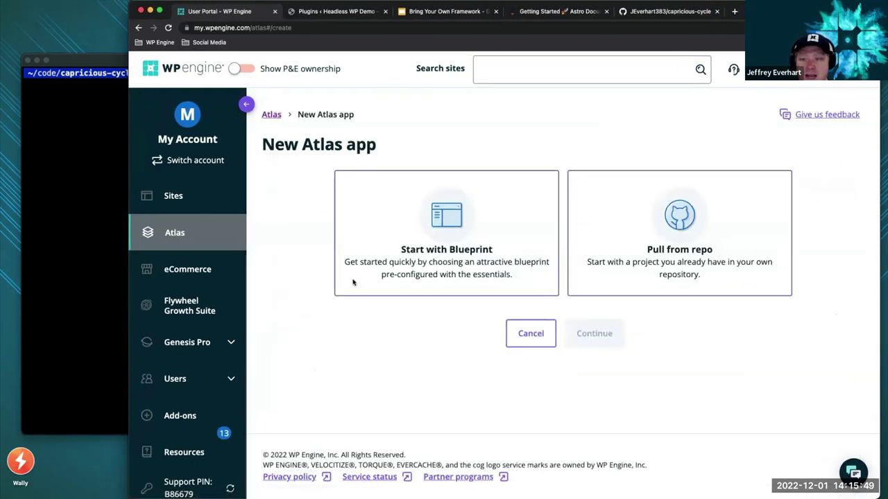
left_click(711, 258)
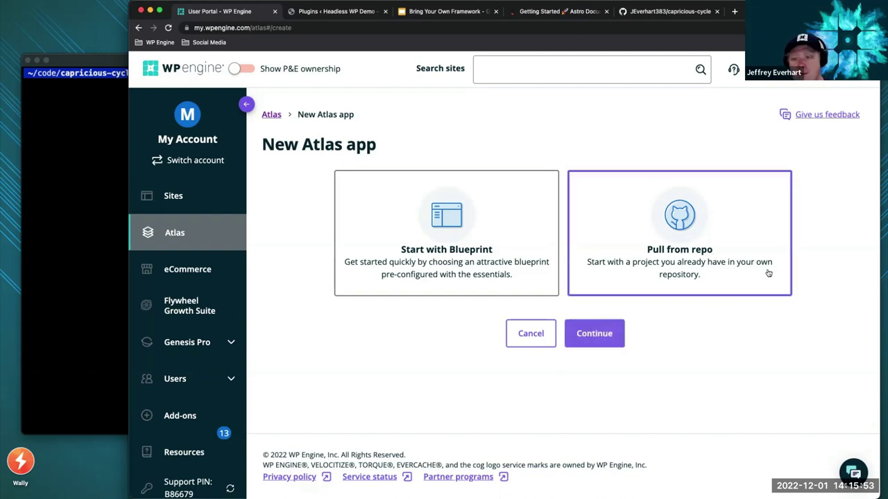
left_click(619, 338)
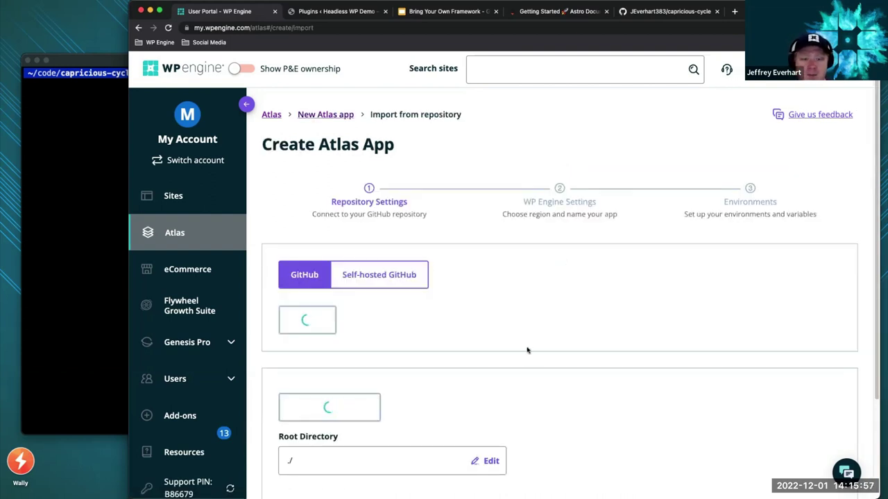
Choose the capricious-cycle GitHub repository for the app and accept the suggested app name and the US Central region
scroll(382, 312, "down", 3)
left_click(388, 317)
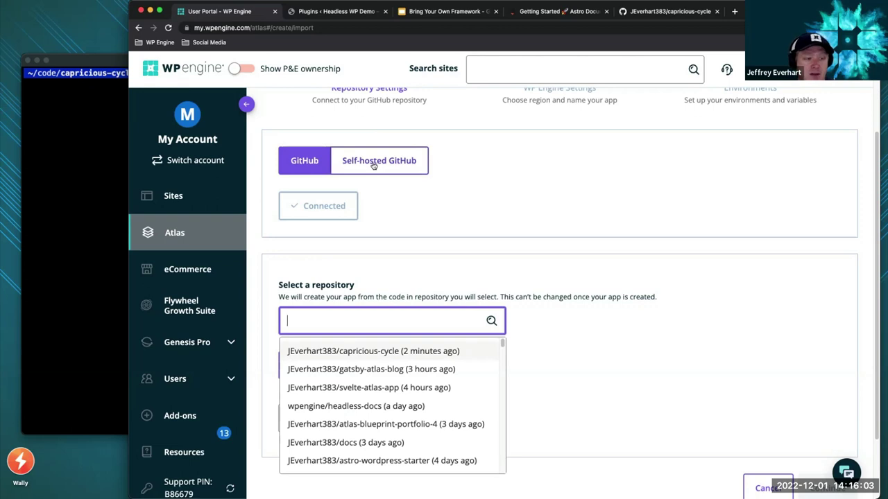
left_click(370, 351)
scroll(634, 297, "down", 2)
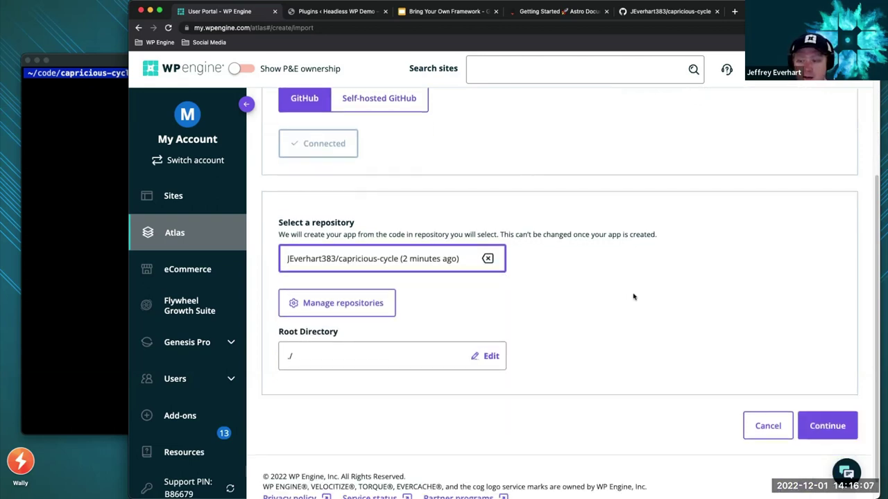
left_click(829, 426)
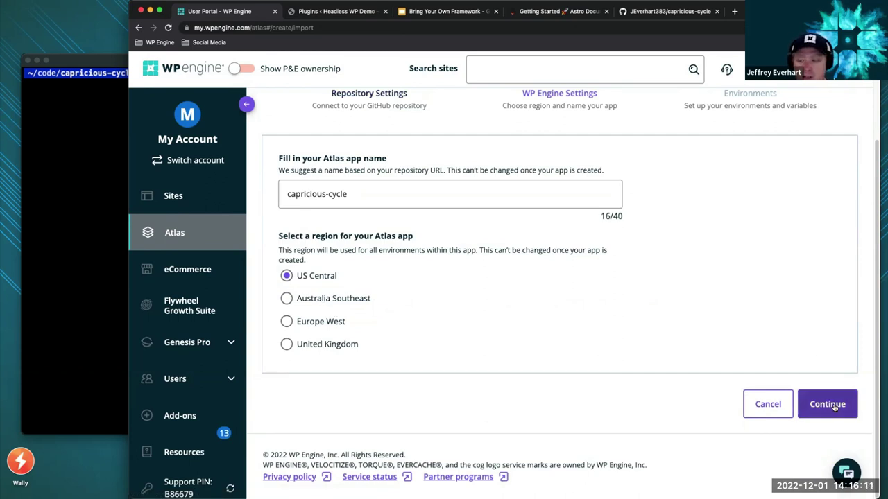
left_click(804, 402)
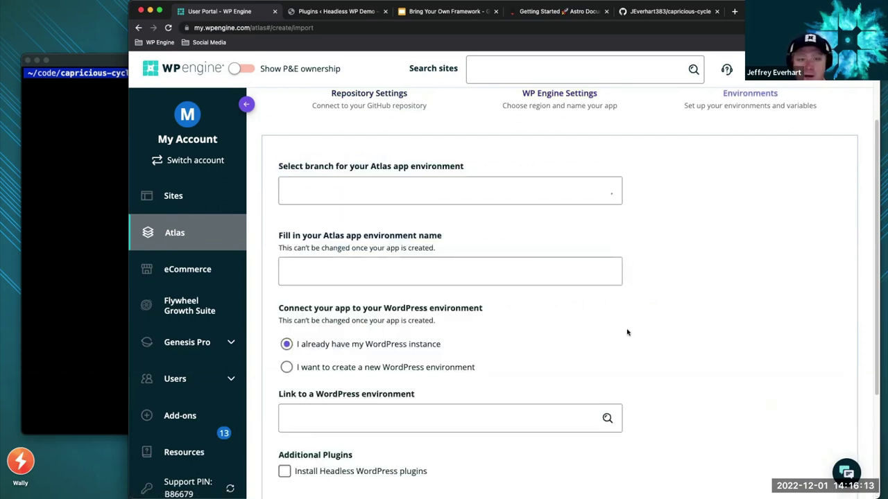
Select the main branch for the Atlas app environment and keep main as the environment name
left_click(566, 197)
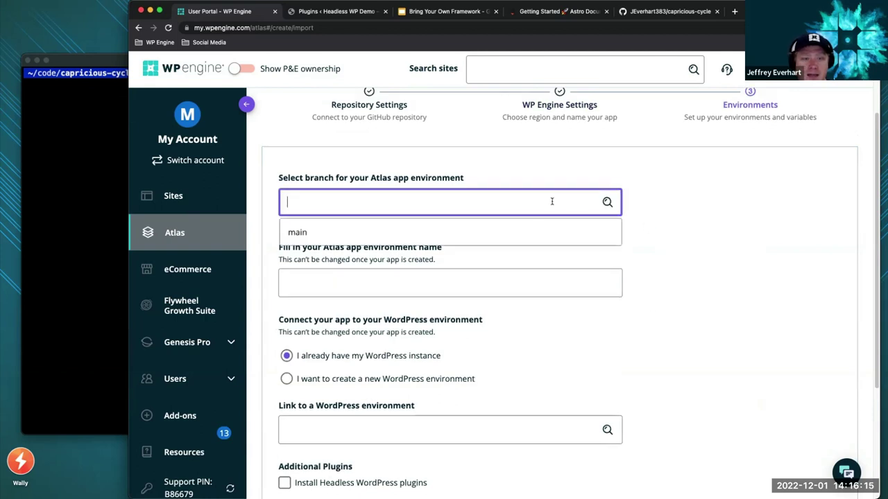
left_click(498, 233)
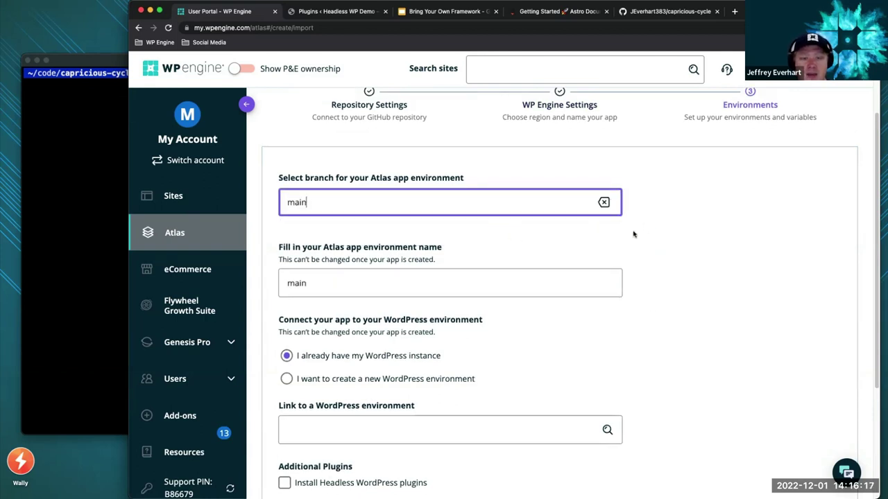
left_click(693, 273)
scroll(694, 273, "down", 1)
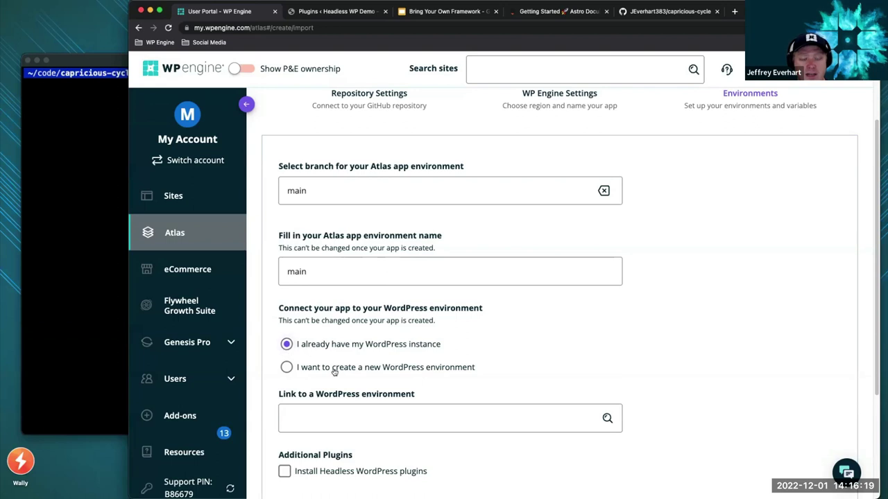
scroll(287, 368, "down", 4)
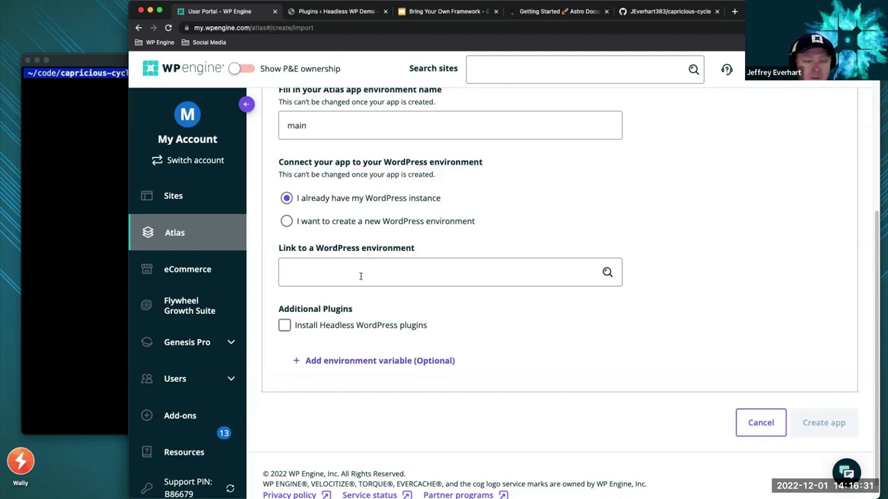
Connect the app to an already existing WordPress instance and link it to the democontenthub (PRD) environment
left_click(287, 220)
left_click(286, 199)
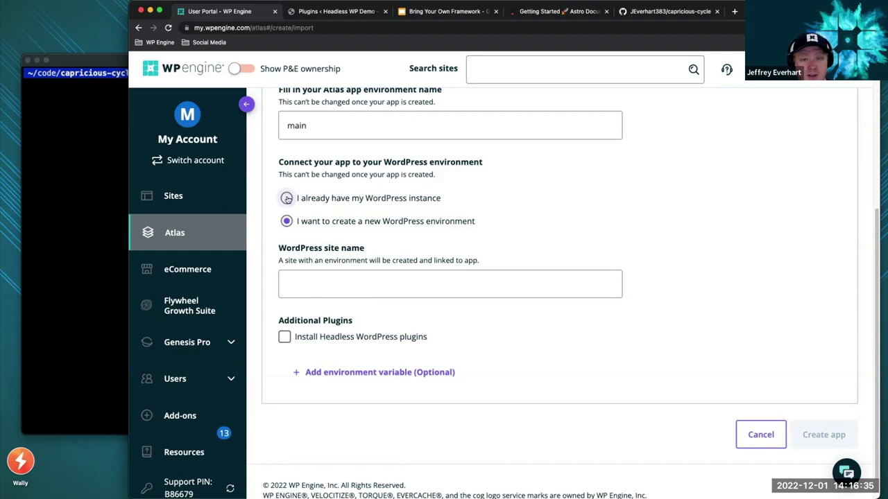
left_click(422, 270)
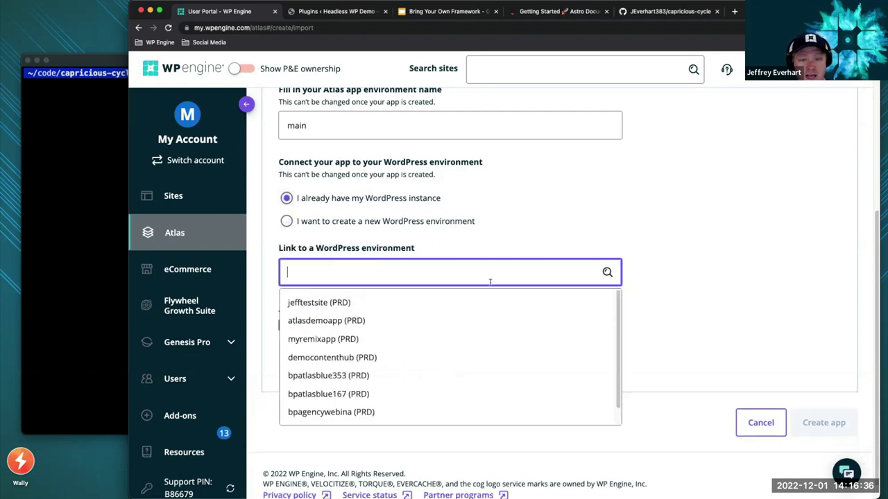
left_click(371, 358)
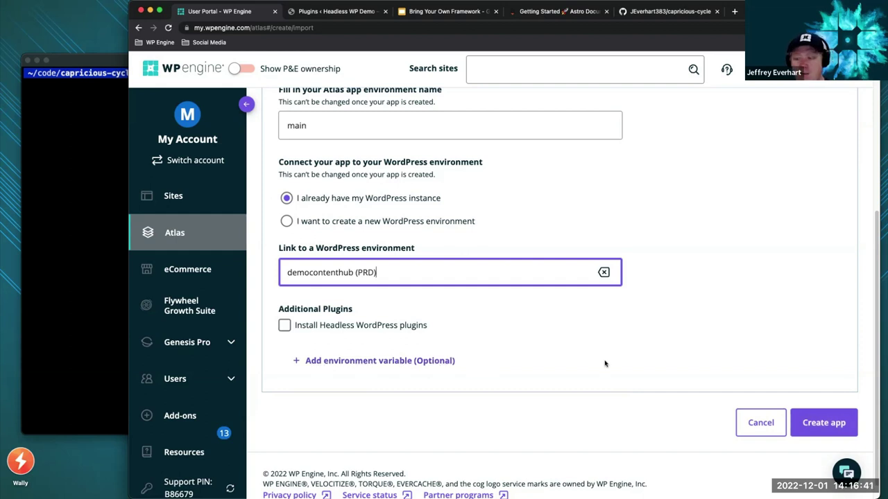
Review the environment settings, create the Atlas app and dismiss the notification on its environment page
scroll(699, 389, "up", 1)
scroll(699, 388, "up", 1)
scroll(699, 389, "down", 3)
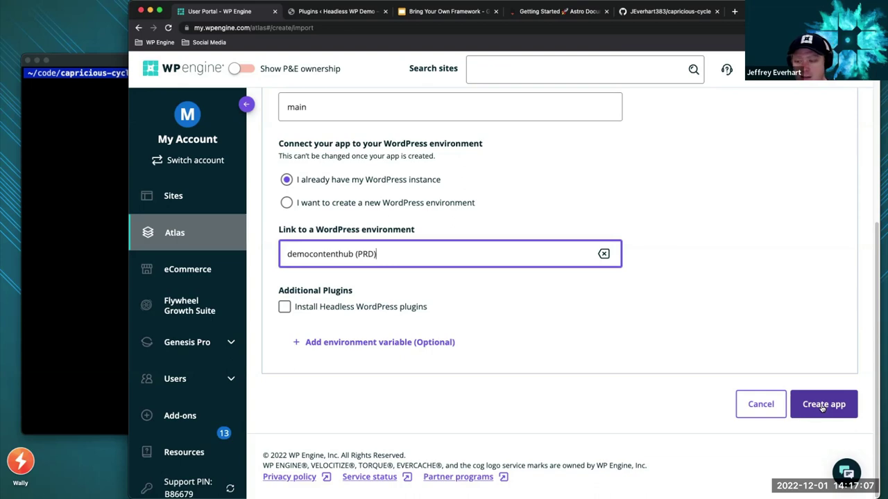
left_click(822, 405)
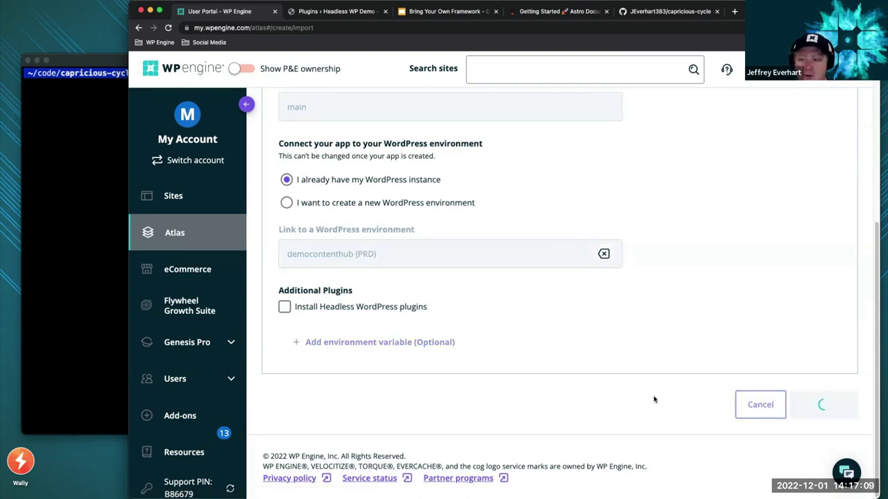
scroll(655, 400, "up", 3)
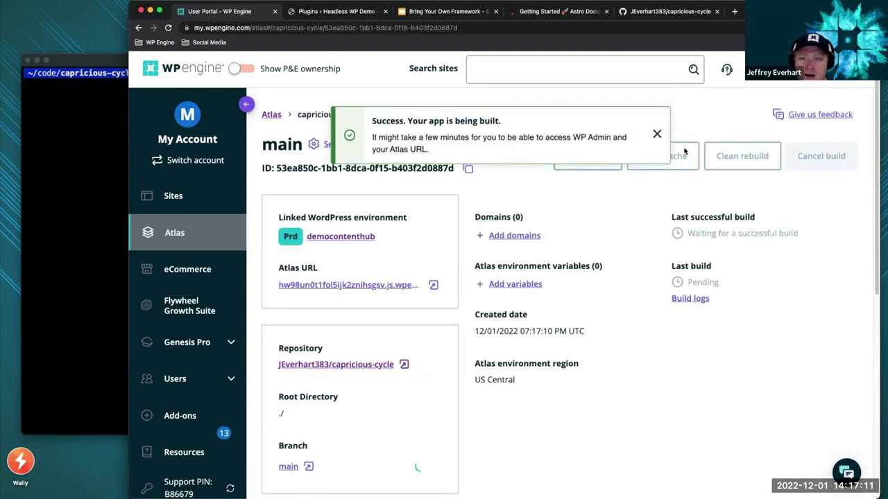
left_click(656, 135)
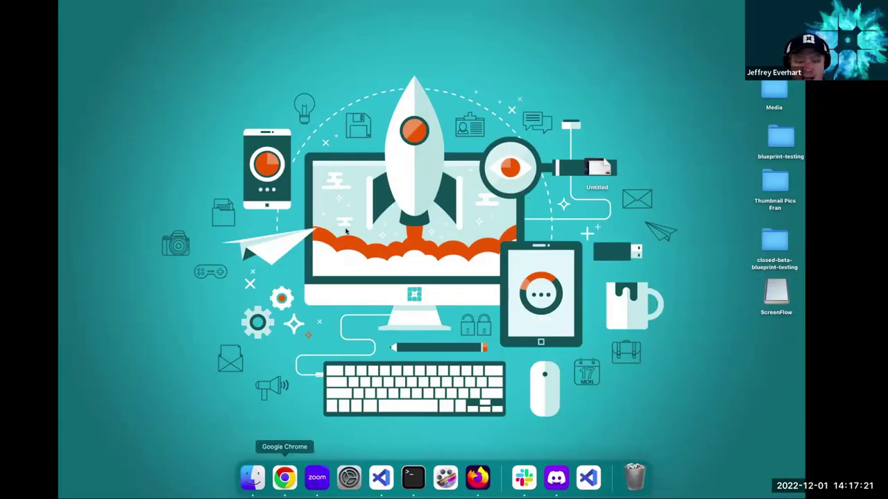
Switch to Google Chrome, filter the GitHub repositories by "next-" and open the next-atlas-test repository
left_click(285, 477)
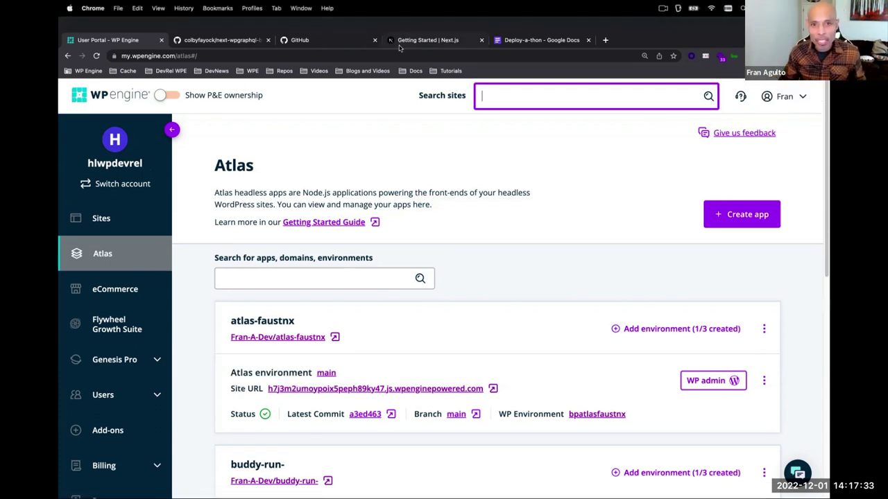
key("super+3")
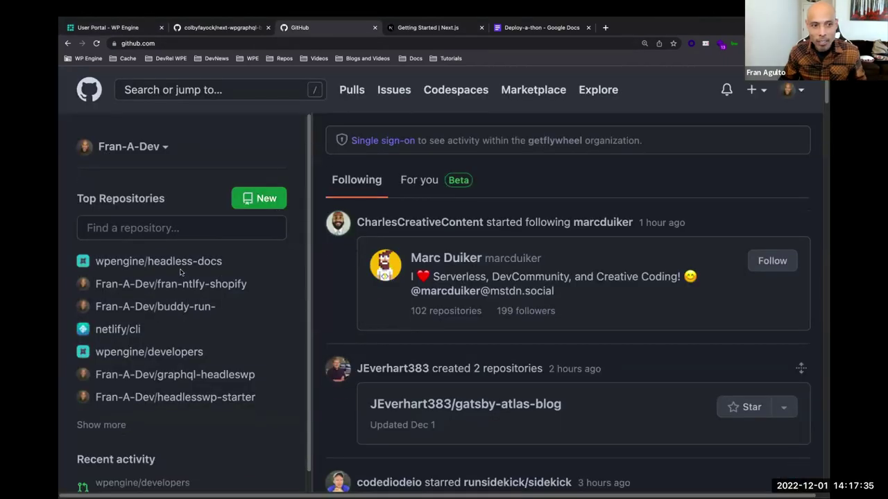
left_click(169, 227)
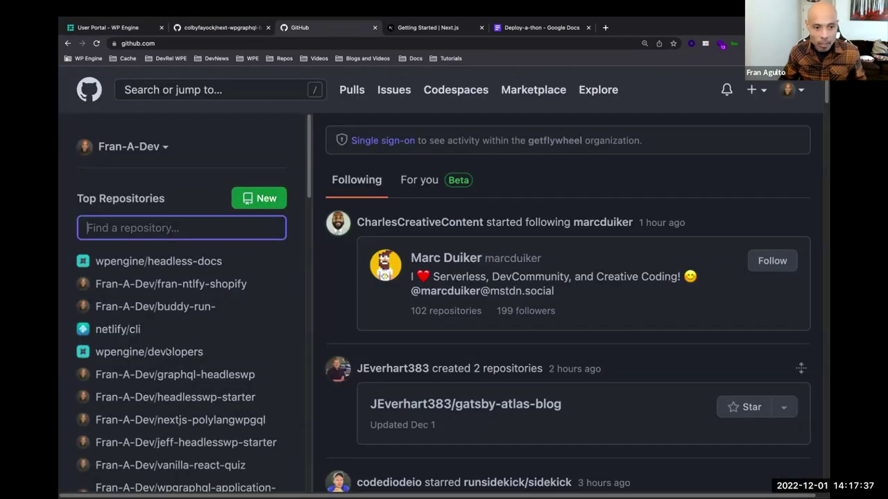
type("next-")
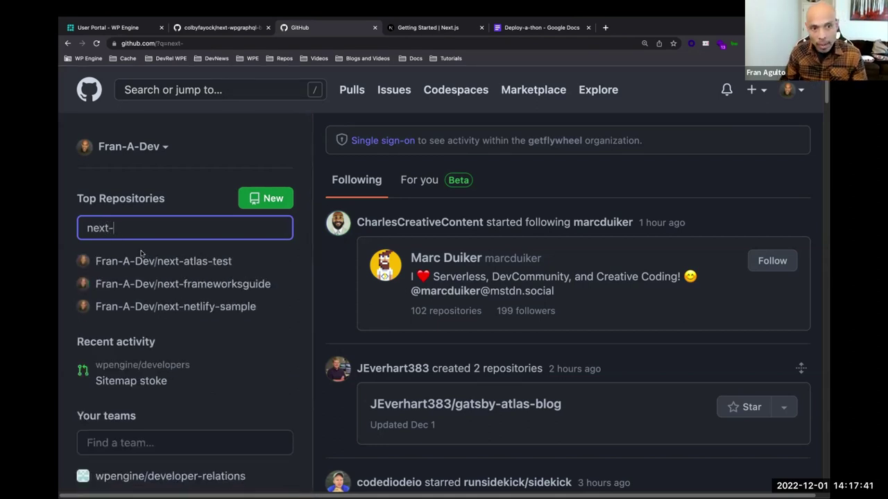
left_click(144, 261)
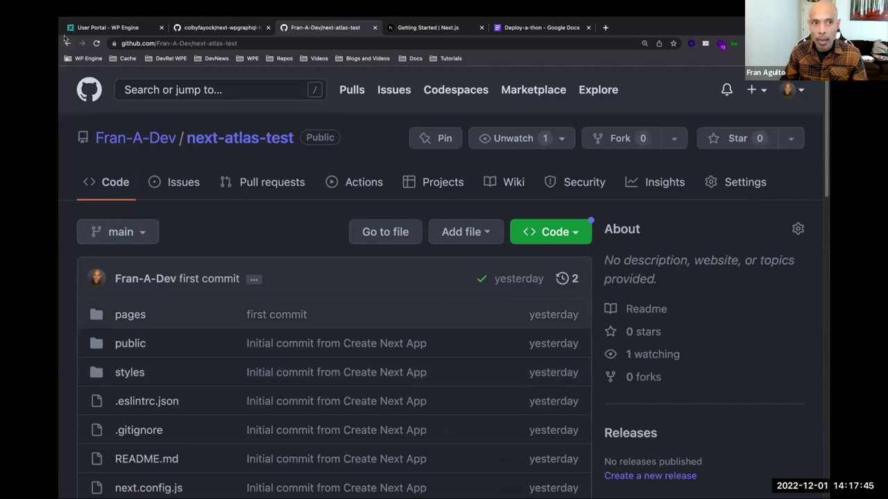
Return to the WP Engine portal's Atlas apps page and open a new browser tab
left_click(105, 28)
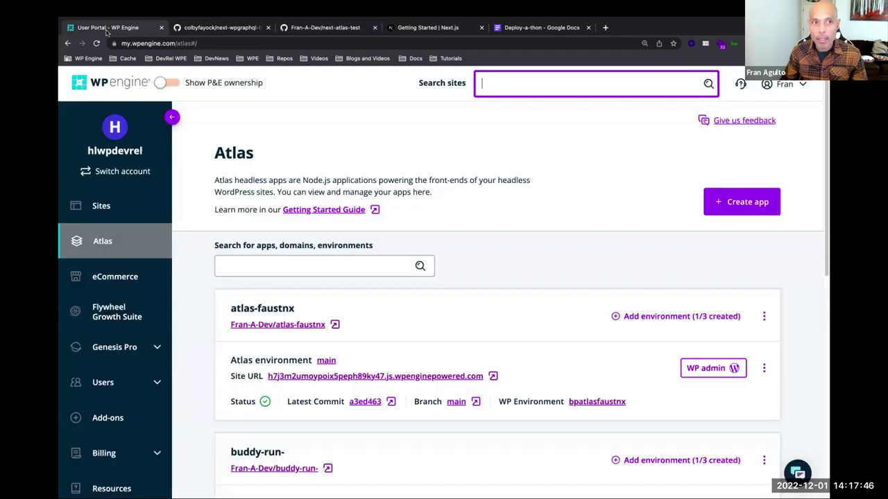
left_click(149, 249)
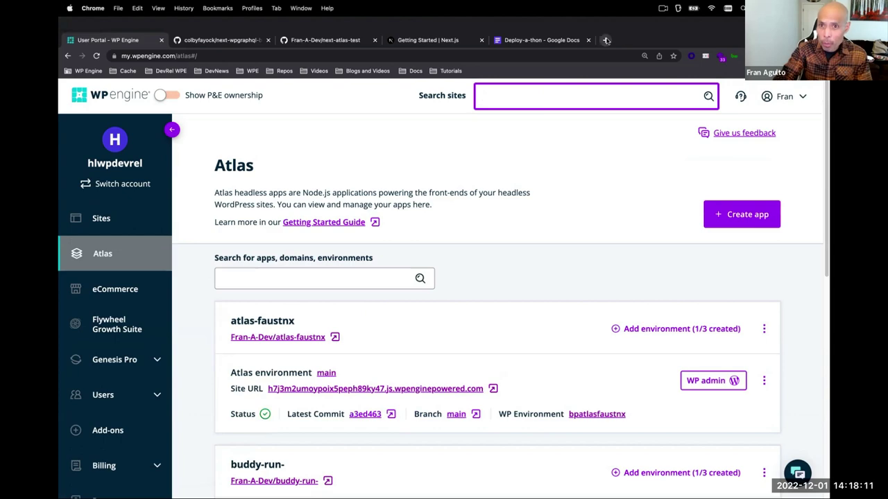
left_click(605, 40)
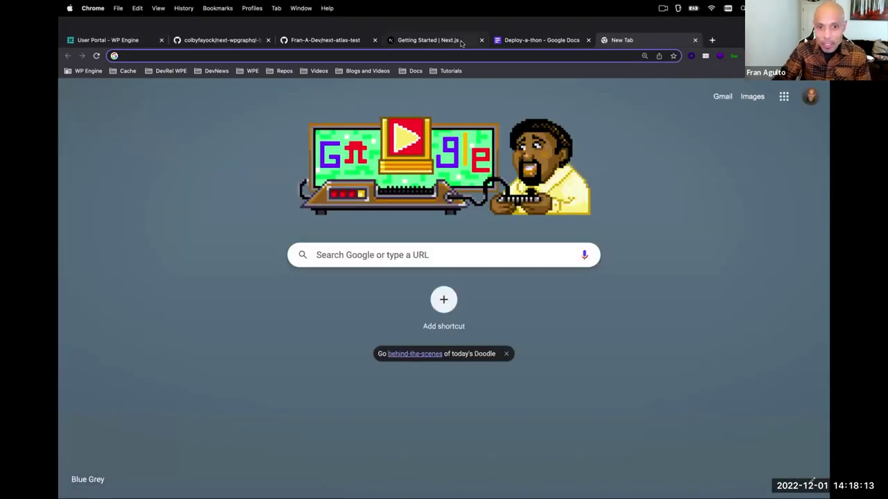
Open the Next.js Getting Started documentation and examine the package.json scripts in its Manual Setup section
left_click(461, 40)
scroll(414, 357, "down", 10)
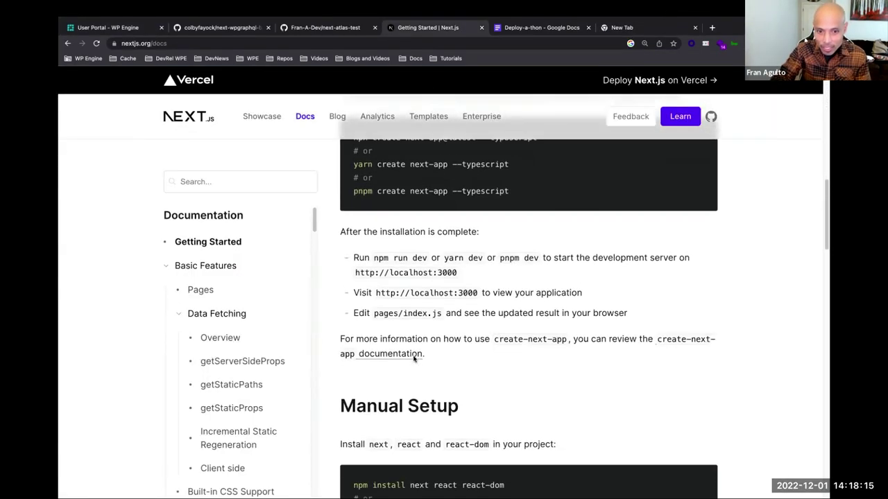
scroll(414, 357, "down", 15)
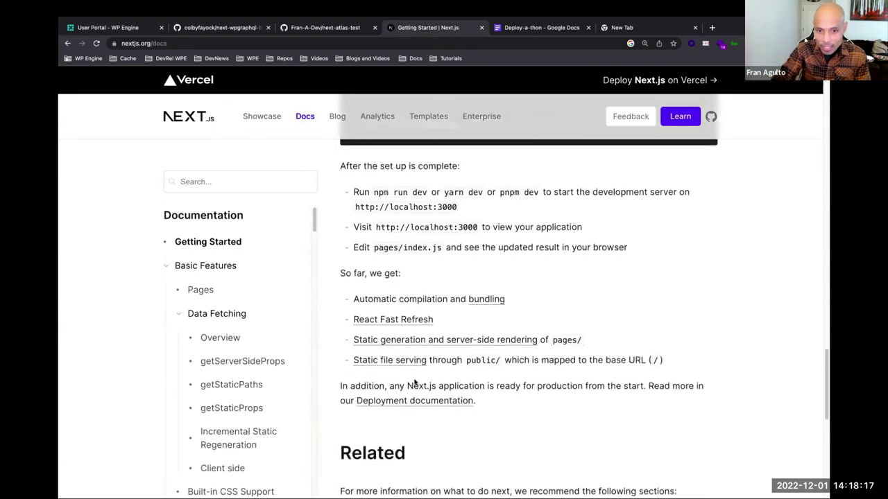
scroll(414, 383, "down", 8)
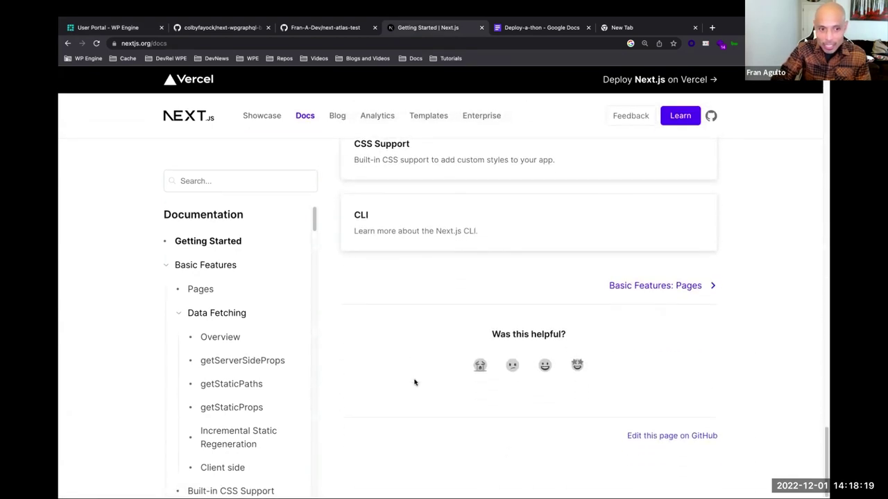
scroll(414, 382, "up", 15)
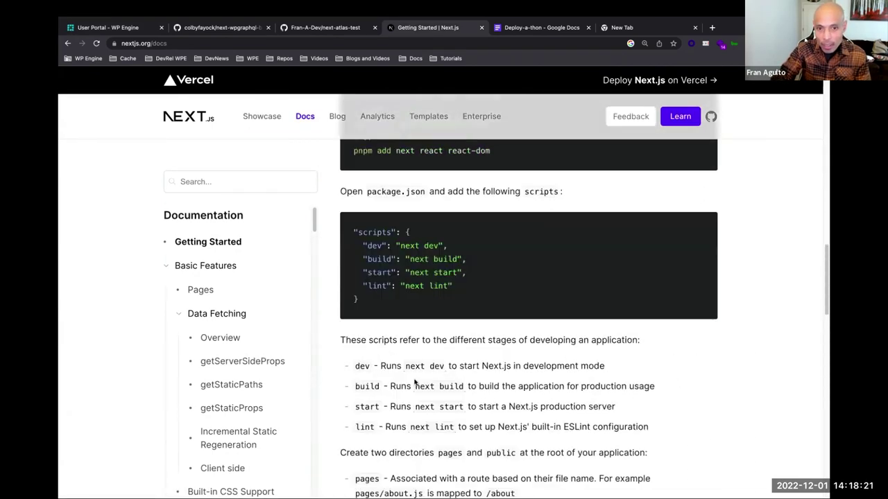
Return to the WP Engine portal's Atlas apps page and start a new Atlas app pulled from a repository
scroll(414, 382, "up", 15)
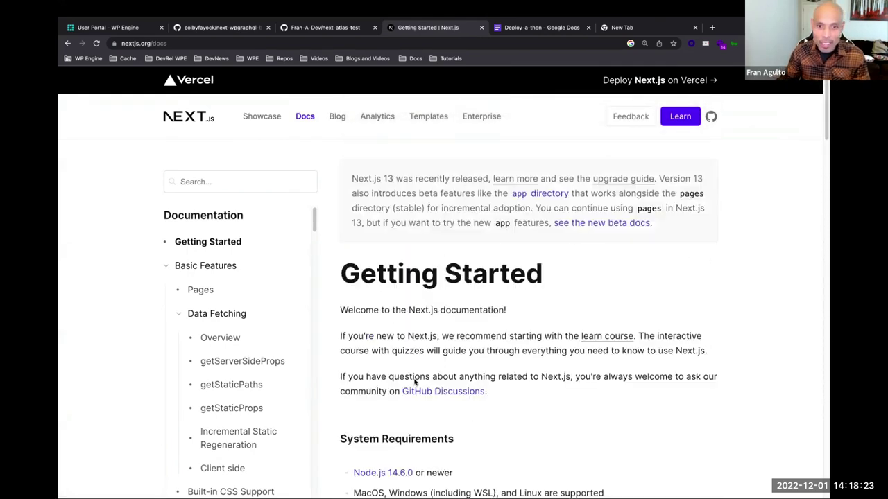
scroll(414, 382, "up", 1)
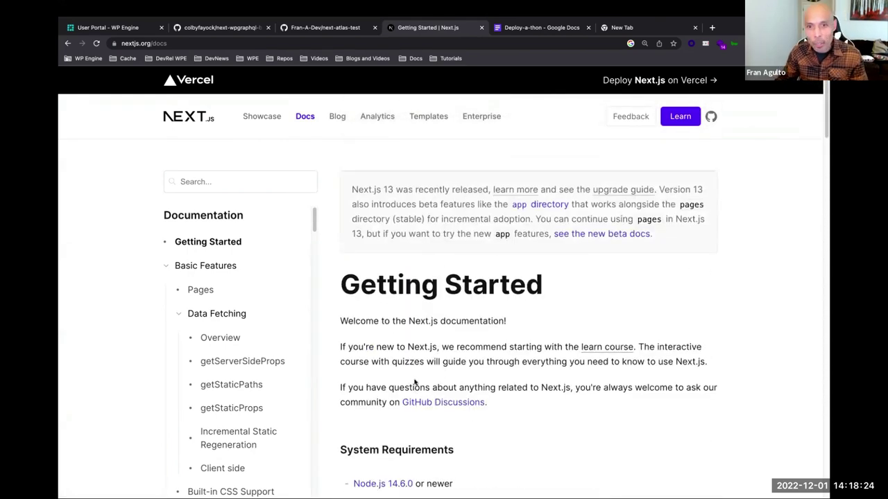
left_click(101, 27)
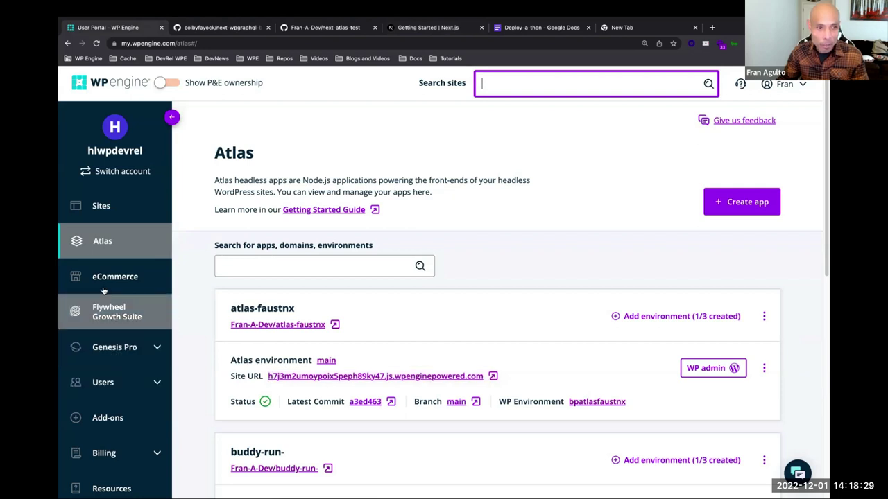
left_click(111, 253)
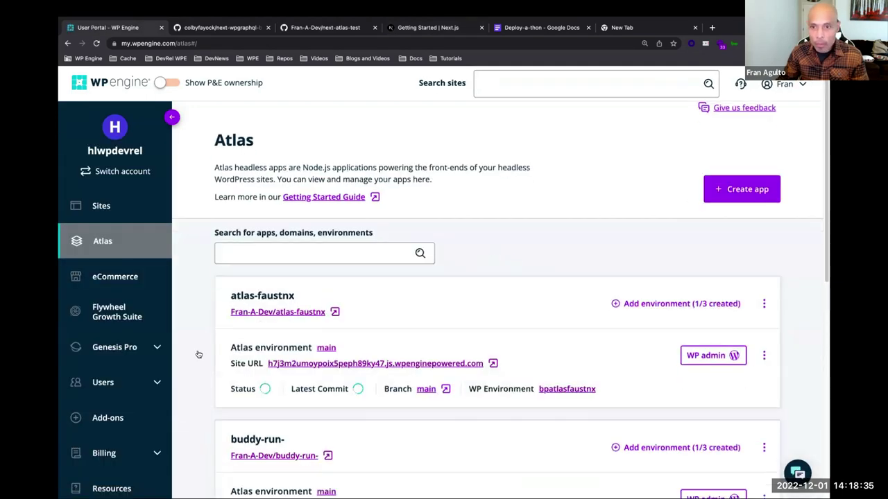
scroll(719, 212, "down", 5)
scroll(749, 197, "up", 5)
left_click(746, 201)
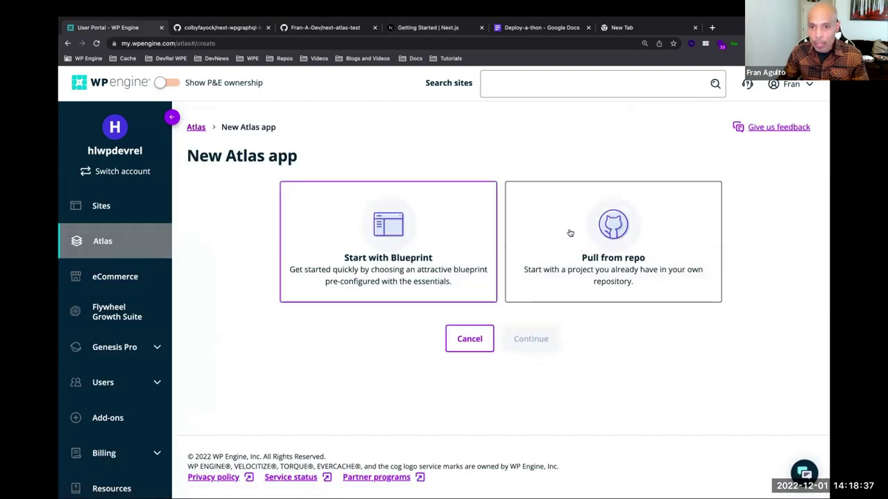
left_click(572, 231)
left_click(518, 348)
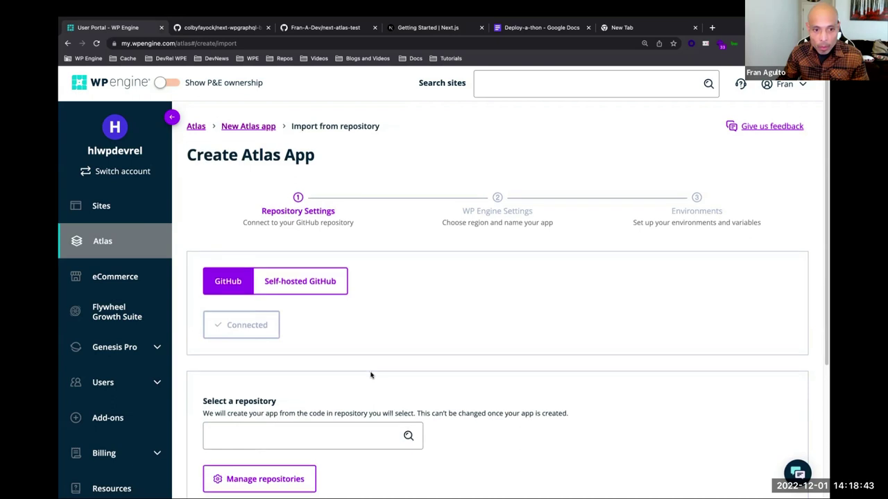
Select the next-atlas-test GitHub repository and accept the suggested app name with the US Central region
scroll(370, 373, "down", 2)
left_click(317, 307)
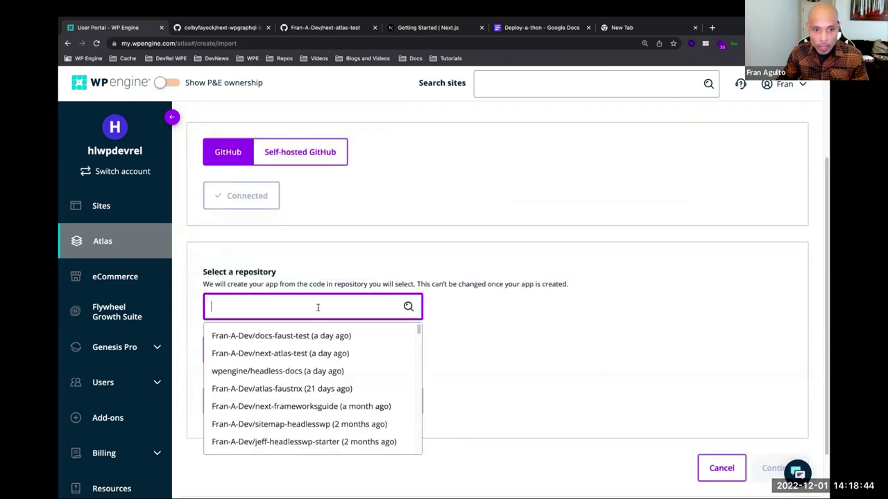
left_click(318, 354)
left_click(777, 468)
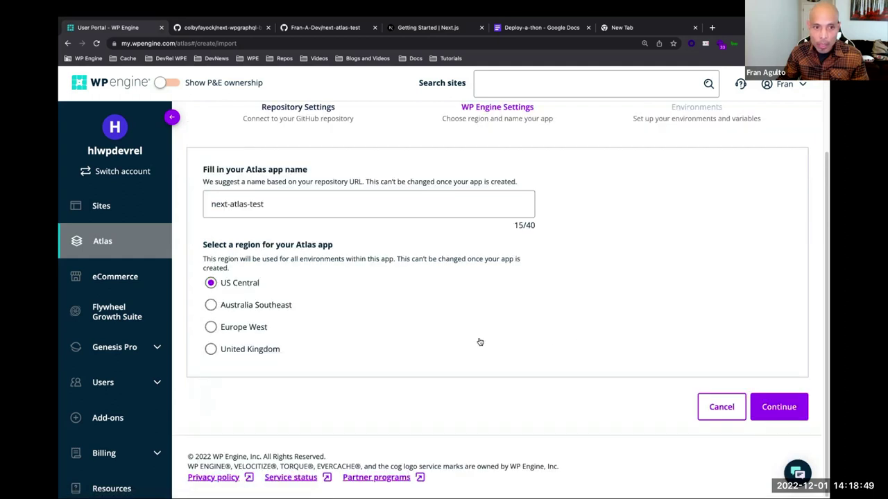
left_click(778, 409)
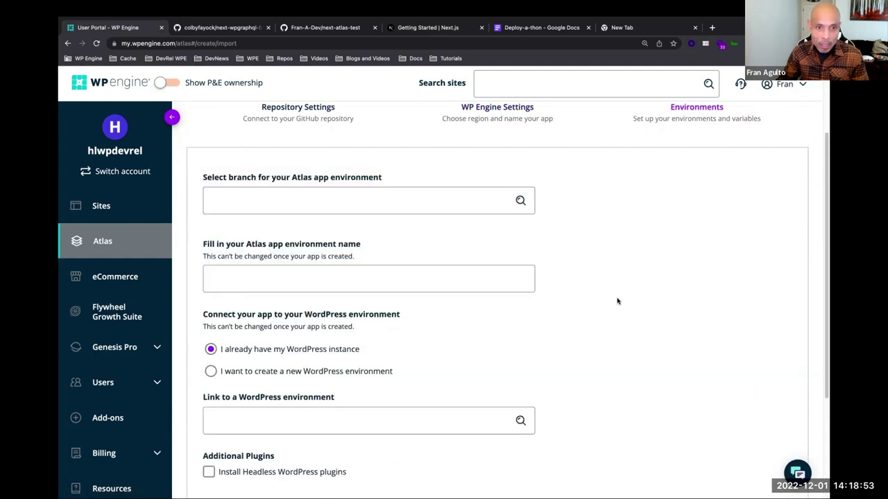
Select the main branch for the environment and link the existing WordPress environment buddydemo1 (PRD)
left_click(302, 193)
left_click(305, 221)
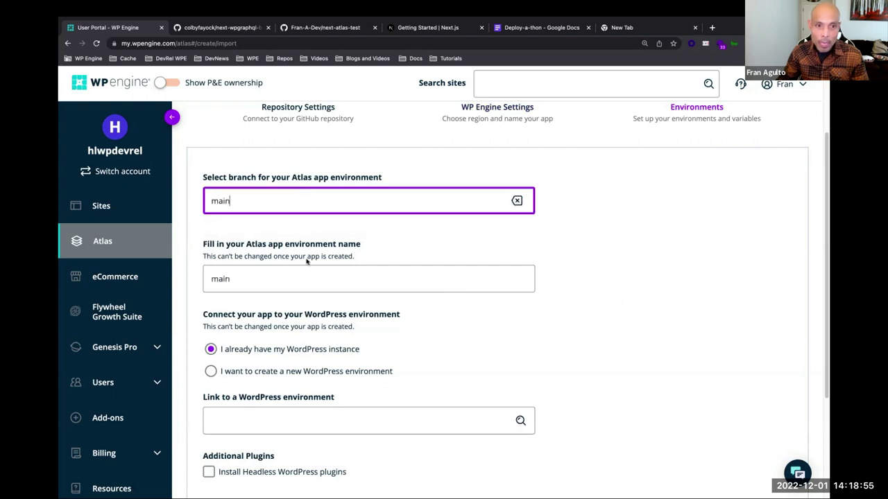
scroll(590, 348, "down", 3)
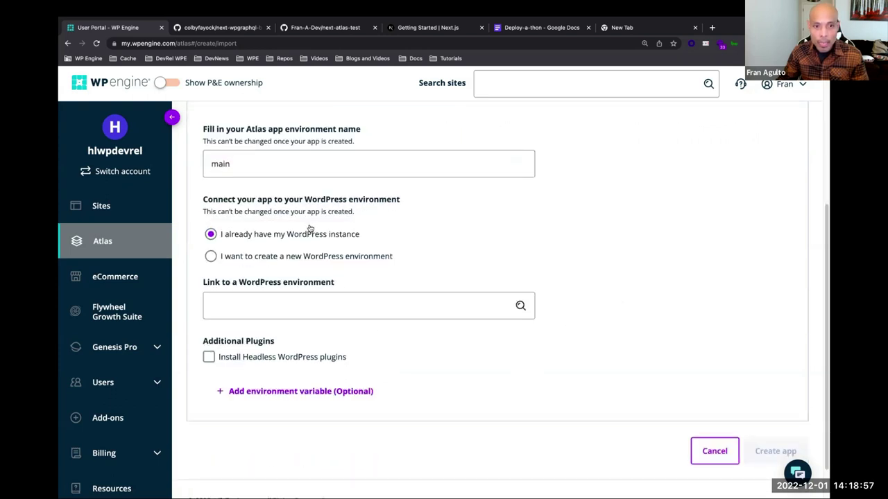
left_click(312, 297)
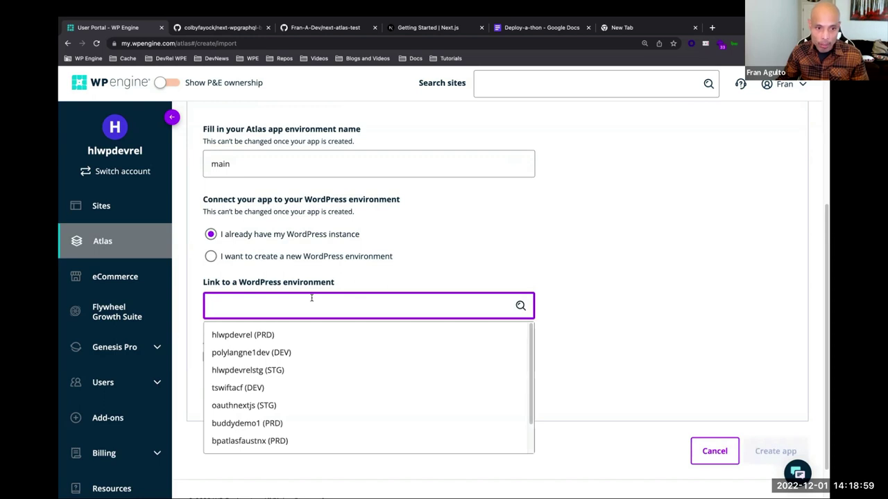
left_click(327, 423)
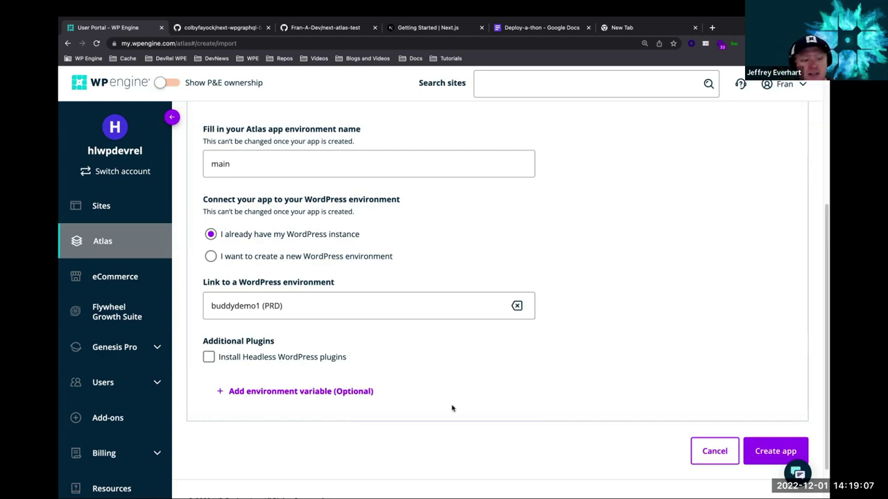
Review the environment settings, create the next-atlas-test app and dismiss the build notification
scroll(452, 409, "up", 3)
scroll(451, 411, "down", 3)
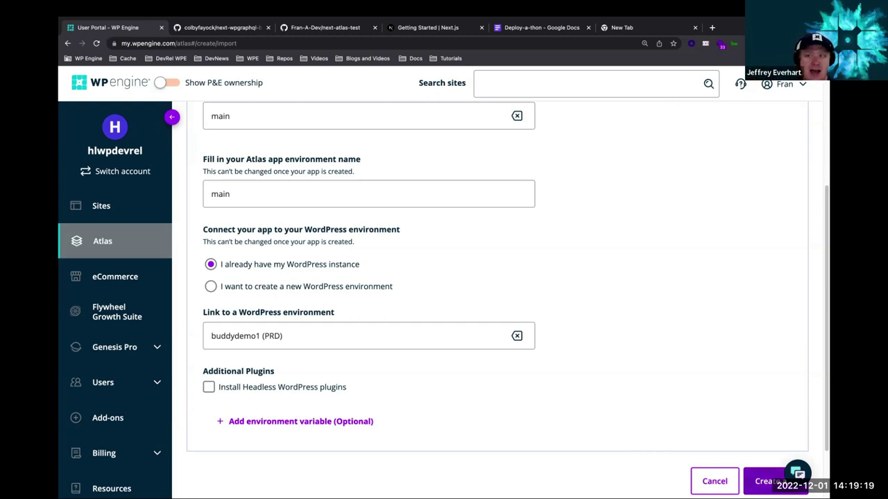
left_click(767, 482)
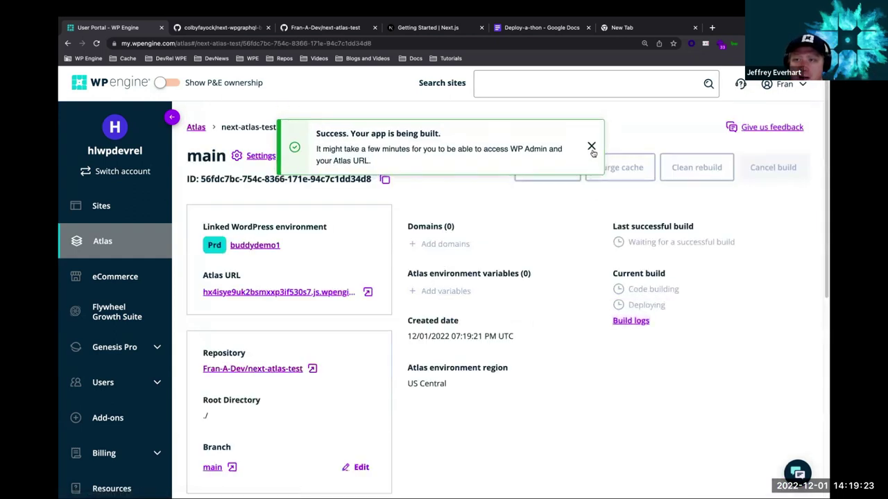
left_click(591, 148)
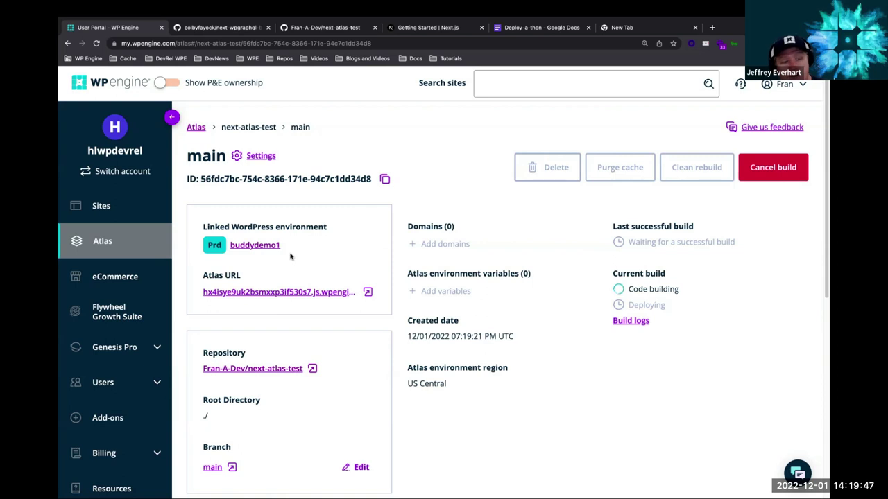
Visit the new app's Atlas URL, return to its environment page and check its list of builds
left_click(297, 291)
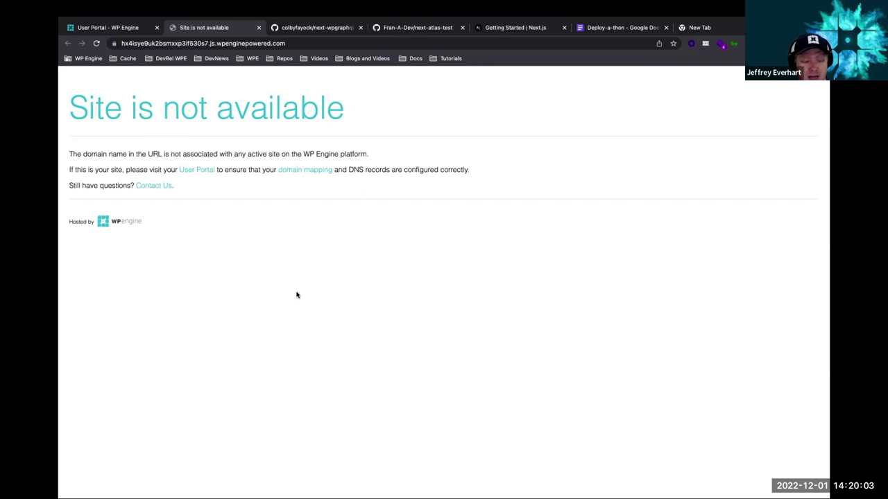
left_click(90, 31)
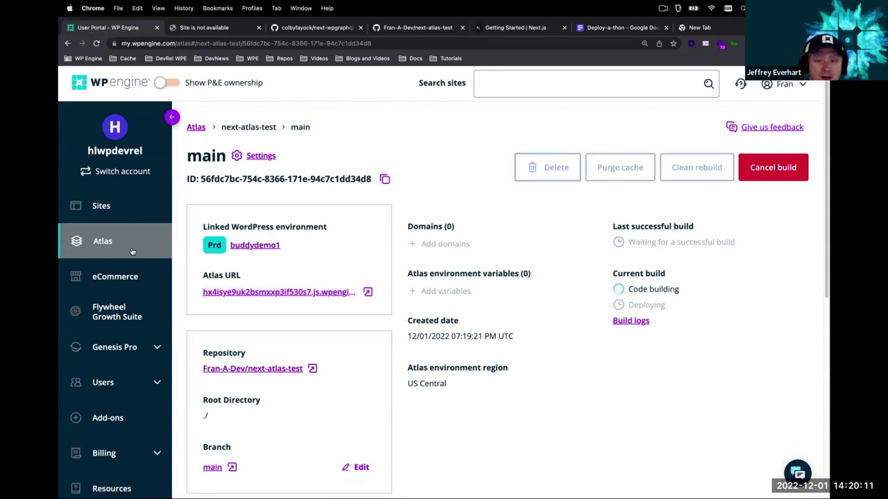
left_click(135, 238)
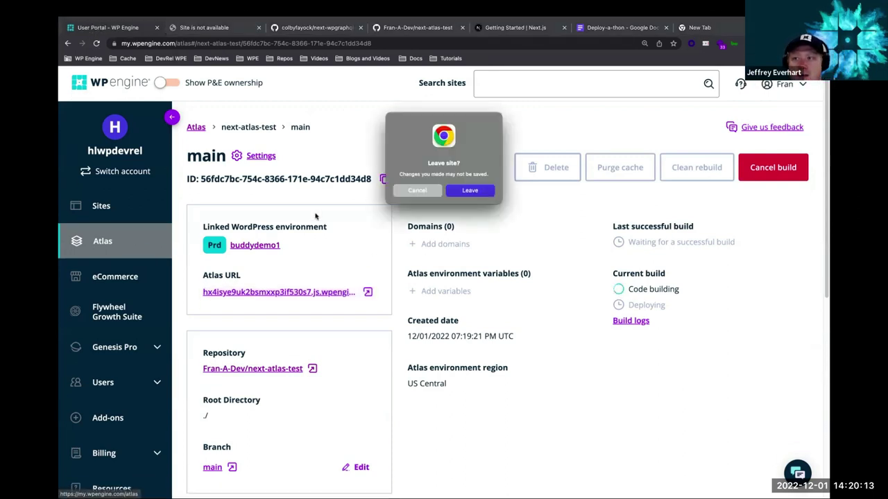
left_click(402, 192)
scroll(544, 423, "down", 5)
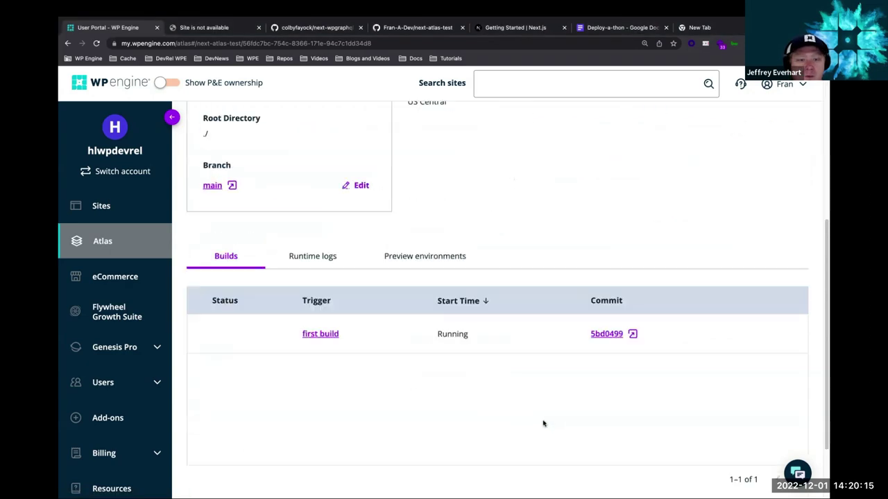
scroll(544, 424, "up", 5)
Leave for the Atlas apps page, open the nextjs-polylangwpgql app's live site and switch it to Spanish
left_click(146, 252)
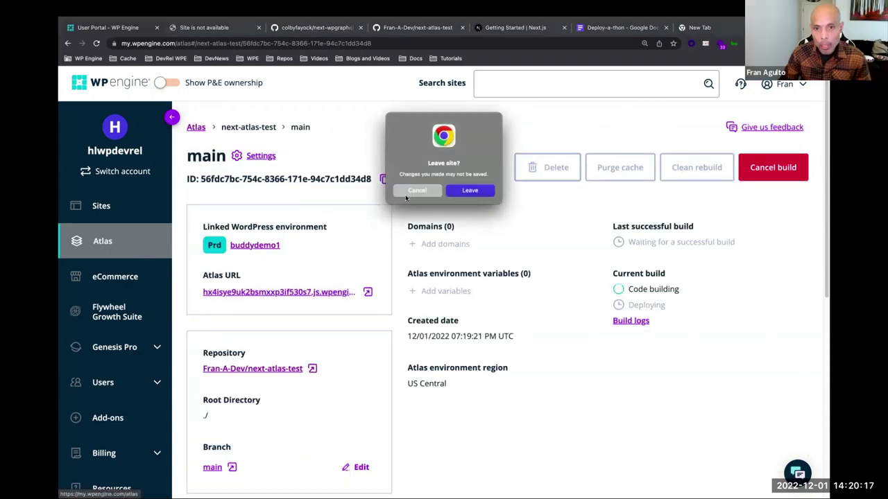
left_click(467, 191)
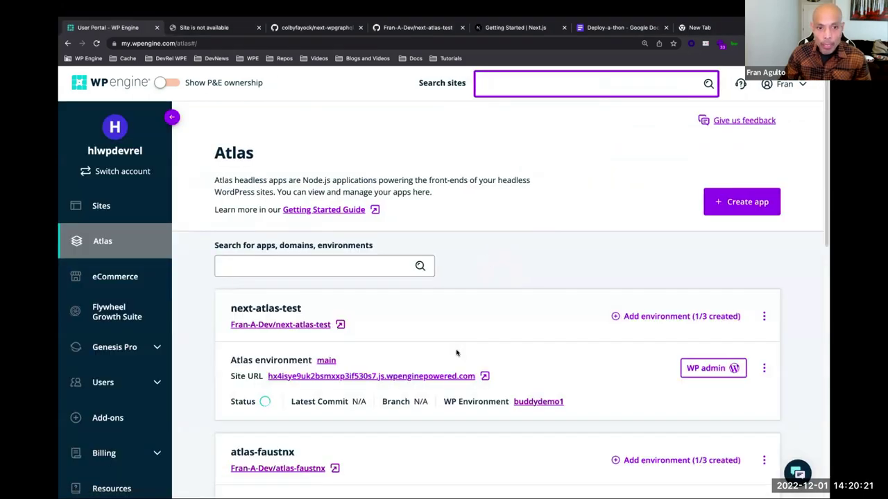
scroll(456, 355, "down", 5)
scroll(456, 354, "down", 4)
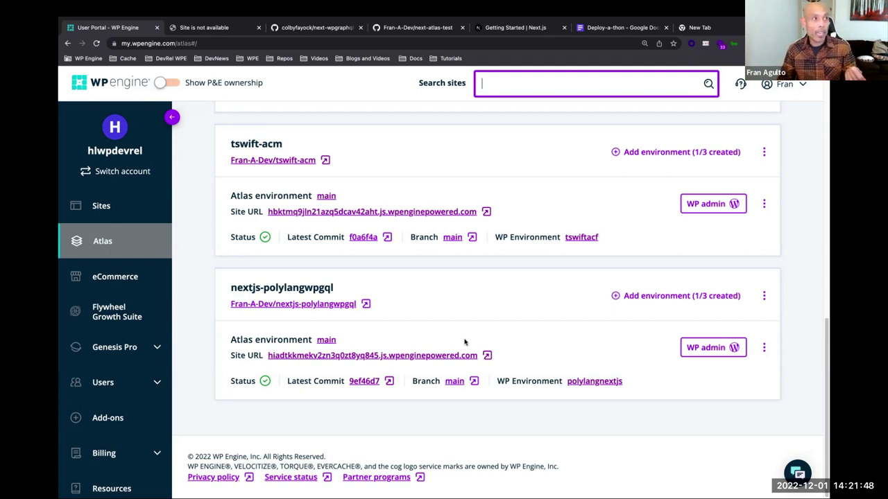
left_click(450, 355)
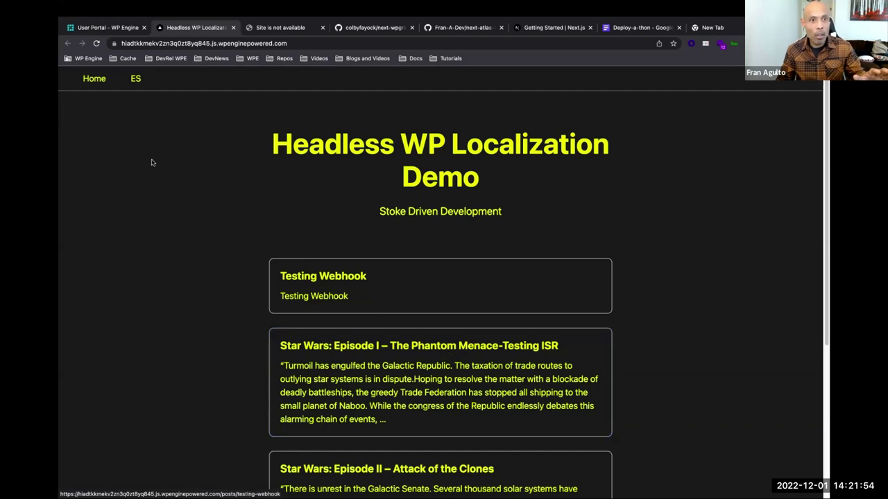
left_click(136, 78)
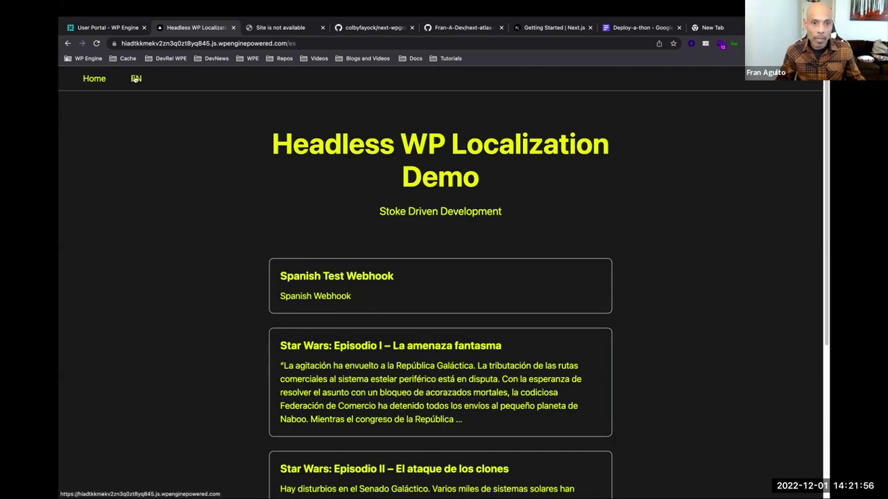
Return to the portal's Atlas apps list and open the main environment of next-atlas-test
left_click(99, 28)
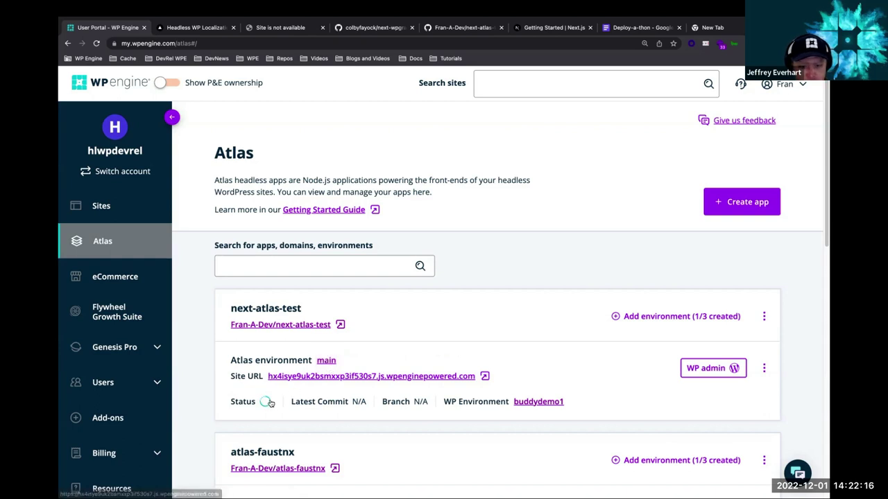
left_click(326, 360)
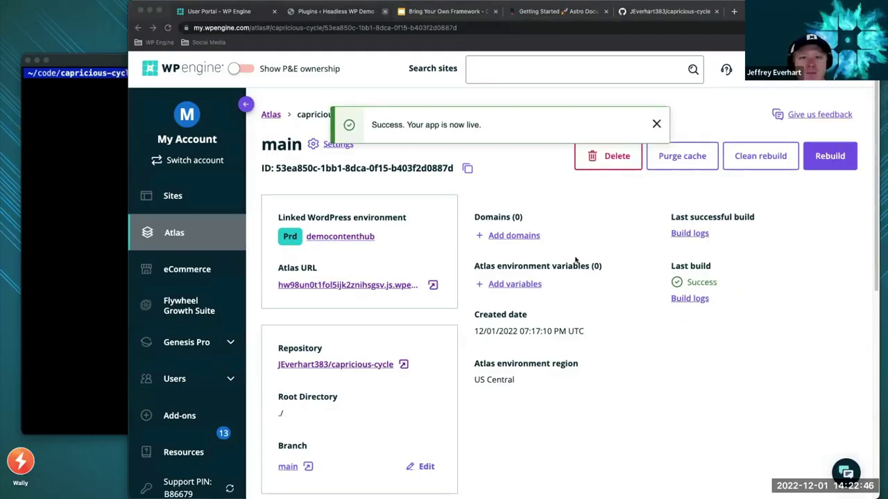
Dismiss the notification on the capricious-cycle environment page and examine the build logs of its last build, including the Node.js and npm setup
left_click(657, 124)
left_click(657, 123)
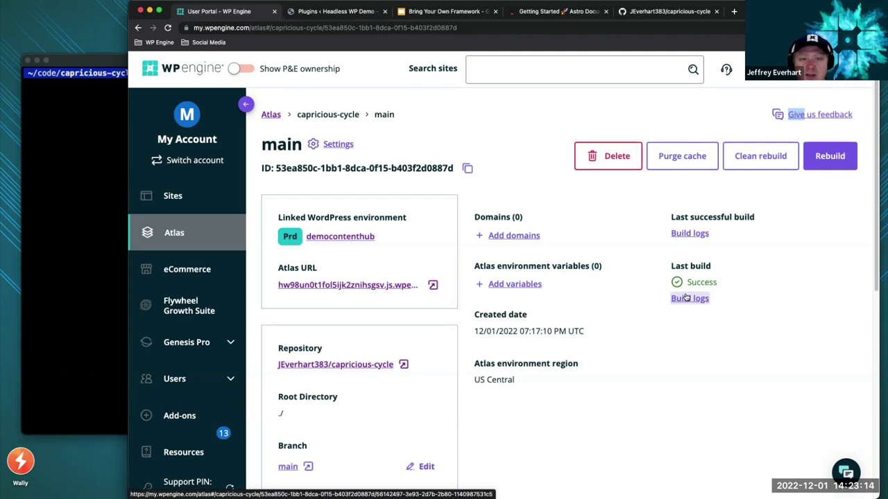
left_click(685, 298)
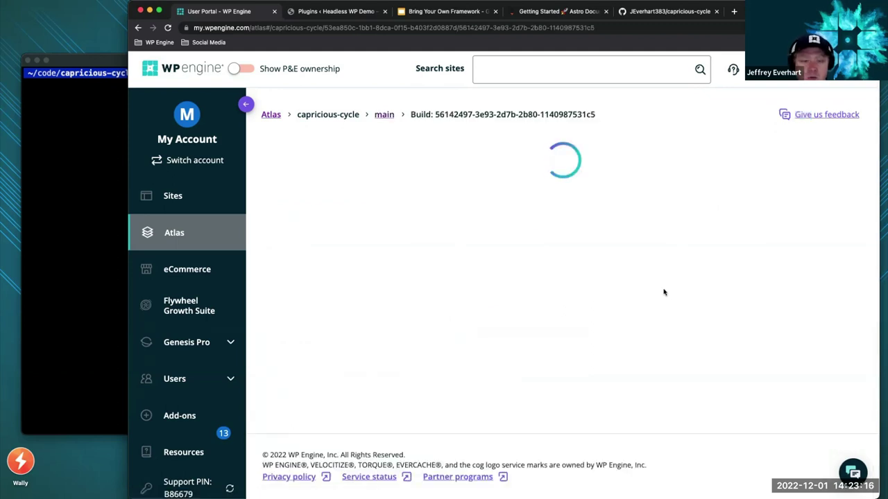
scroll(745, 308, "down", 5)
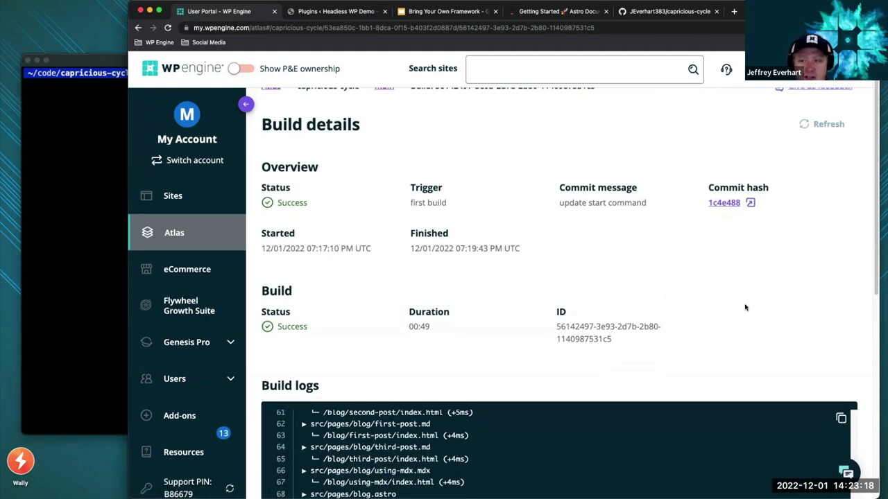
scroll(849, 278, "down", 3)
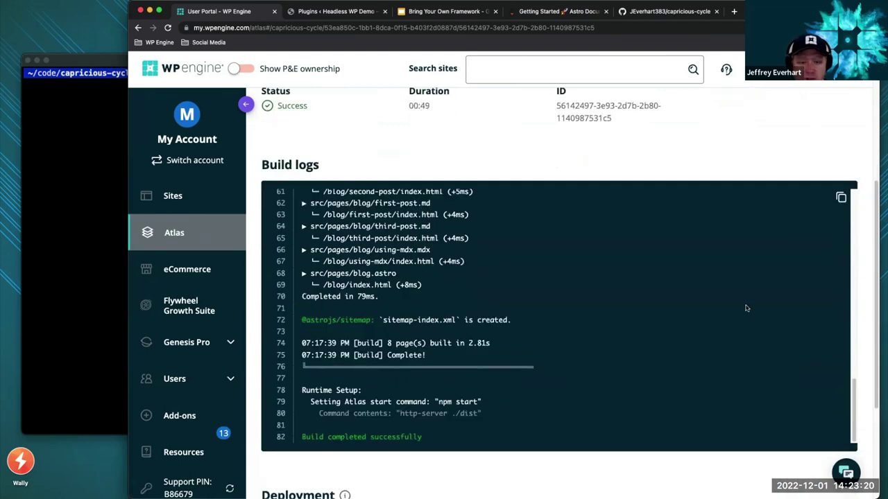
scroll(739, 312, "up", 15)
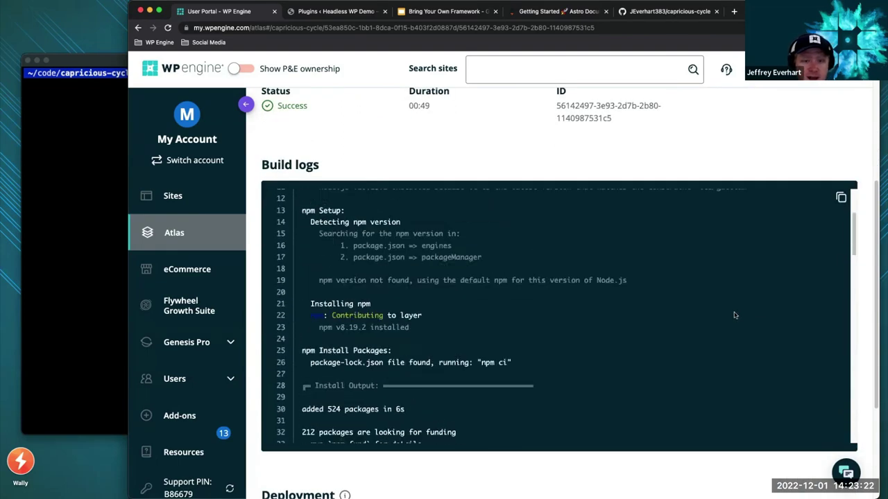
scroll(734, 314, "up", 4)
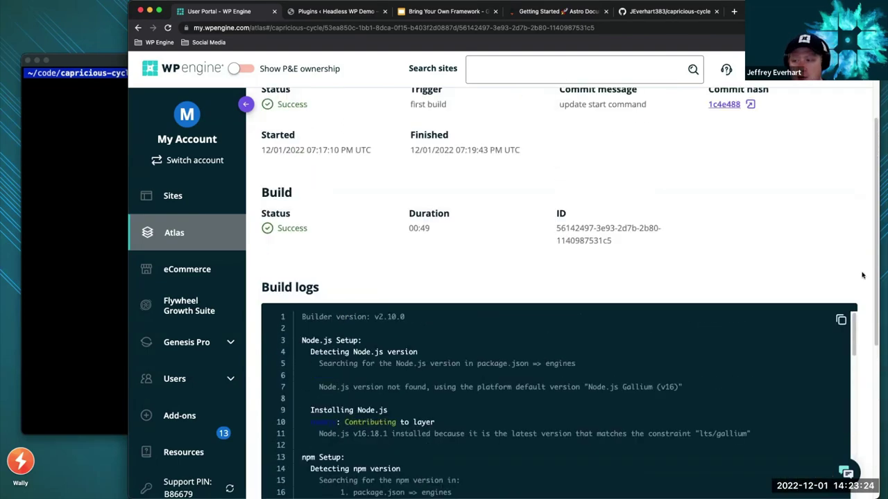
scroll(862, 275, "down", 4)
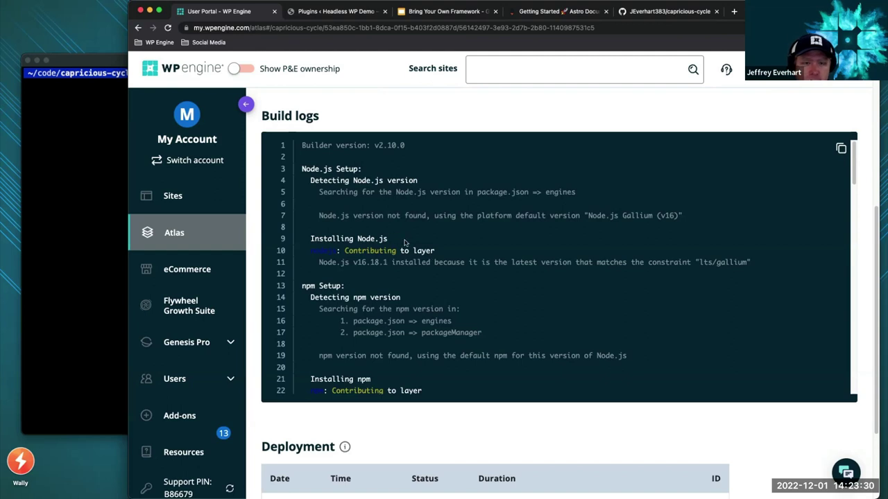
scroll(405, 241, "up", 1)
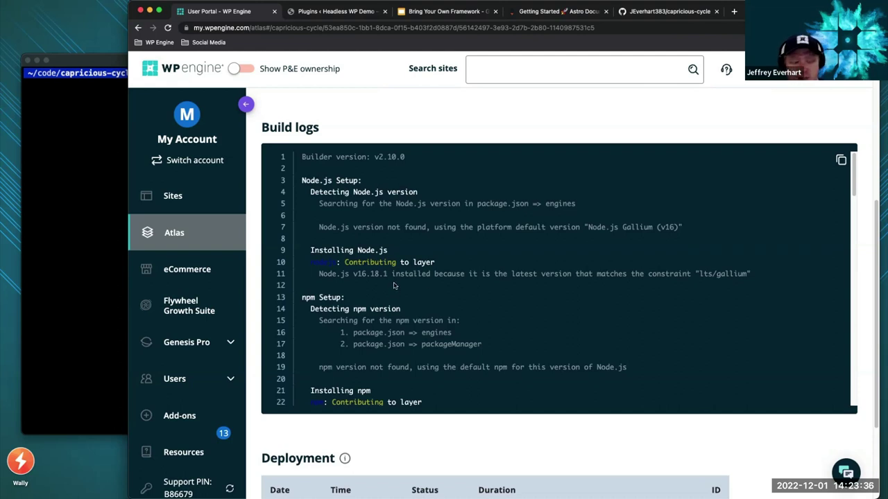
Examine the rest of the build logs, covering package installation, Astro build output and runtime setup, and the Deployment table
scroll(394, 285, "down", 2)
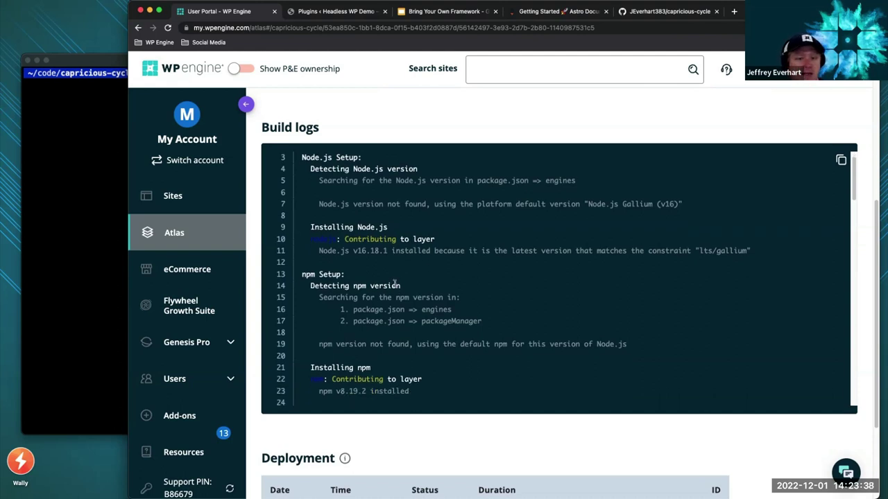
scroll(393, 286, "down", 5)
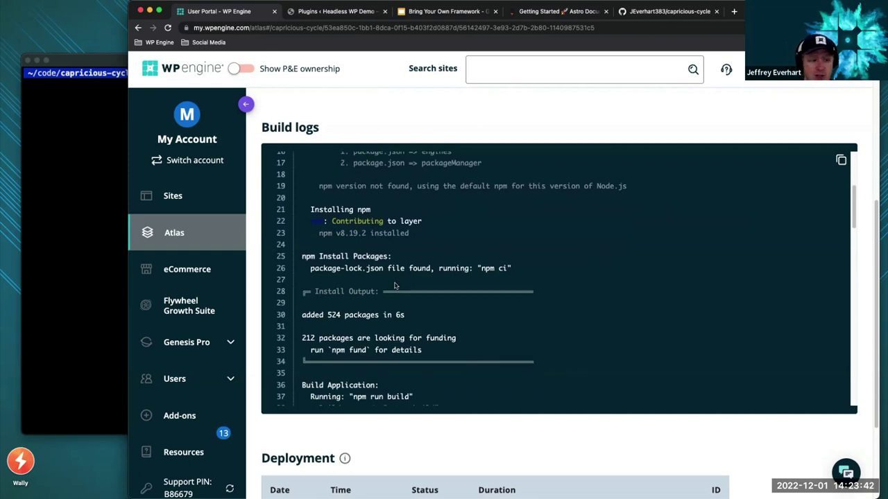
scroll(388, 281, "down", 3)
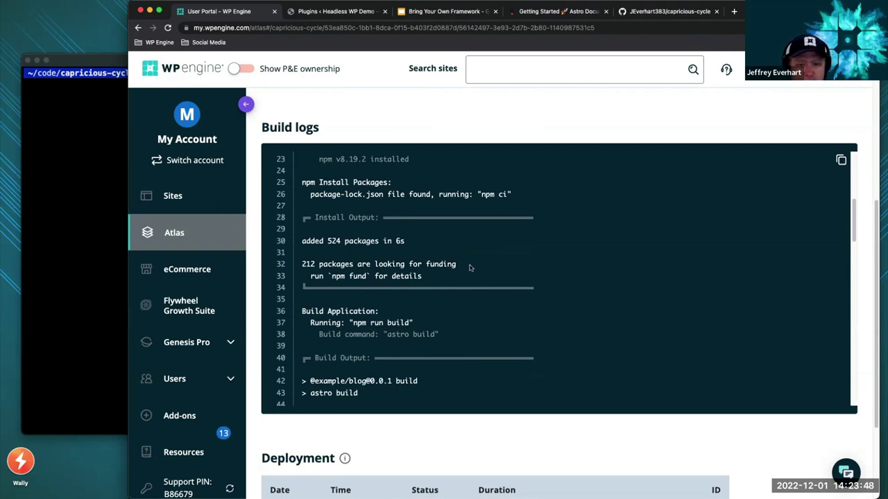
scroll(378, 329, "down", 8)
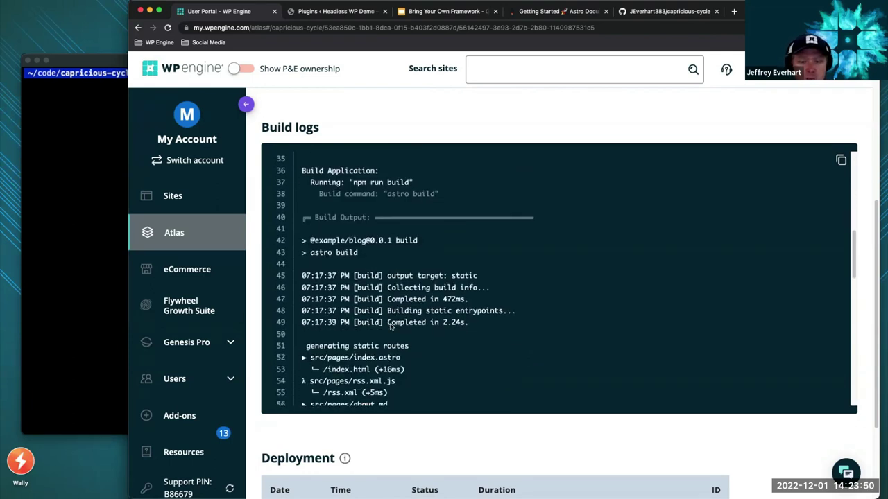
scroll(387, 324, "down", 8)
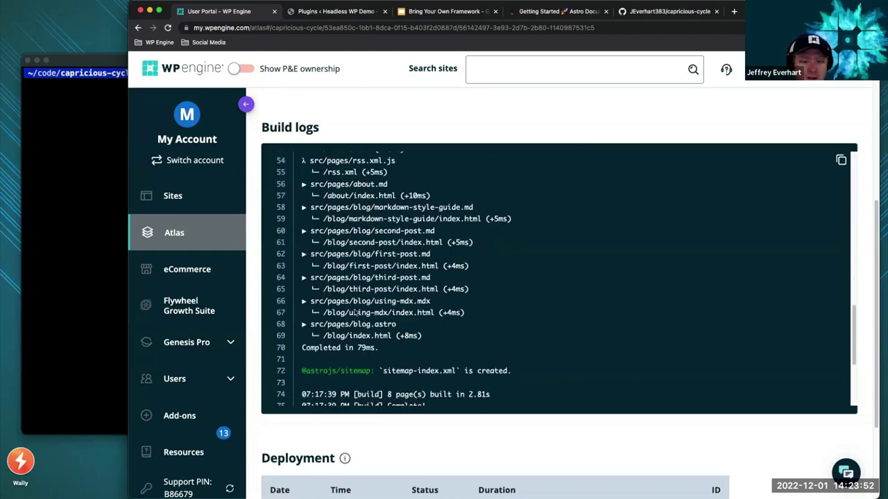
scroll(374, 241, "up", 4)
scroll(377, 319, "down", 1)
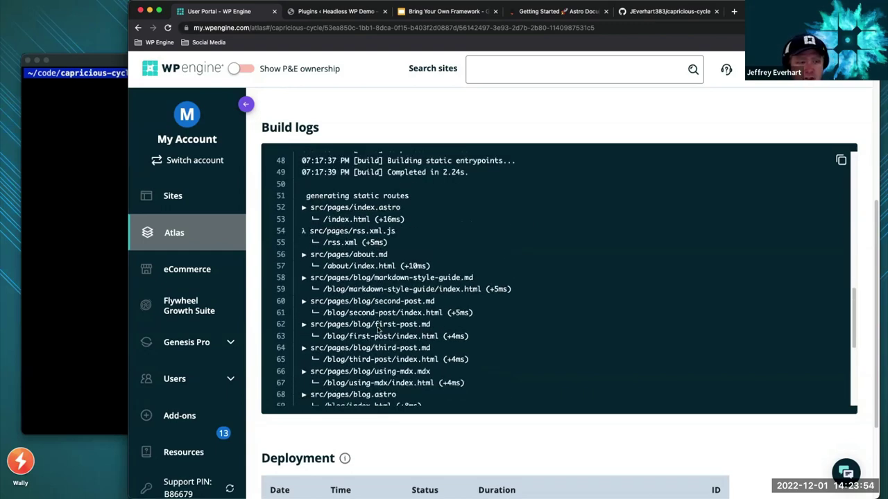
scroll(377, 325, "down", 3)
scroll(375, 331, "down", 4)
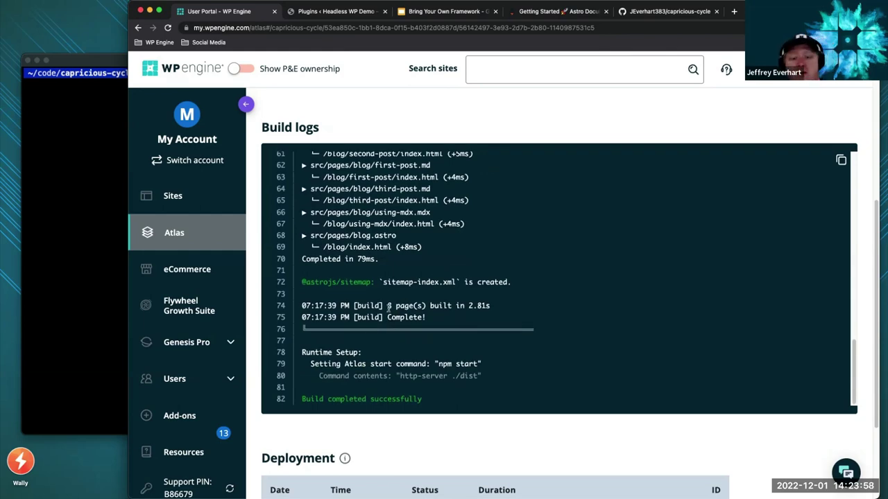
scroll(463, 375, "down", 3)
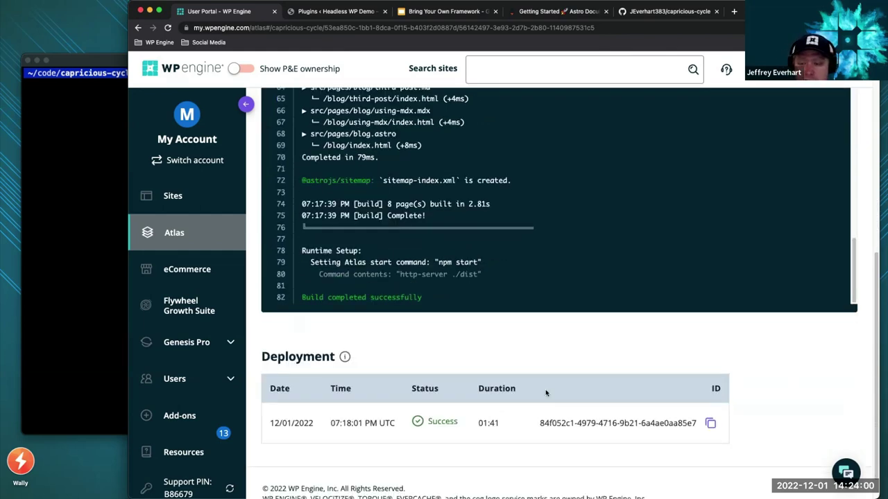
Return to the main environment of capricious-cycle and open its live site at the Atlas URL
scroll(546, 394, "up", 10)
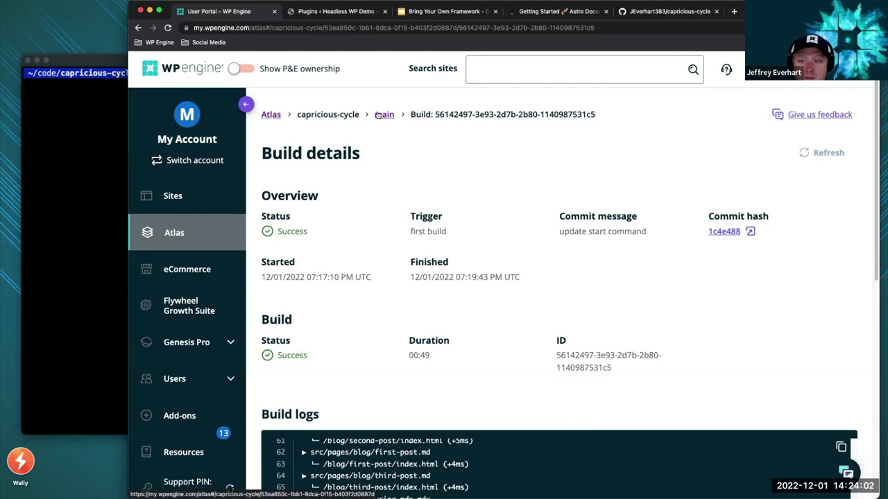
left_click(381, 115)
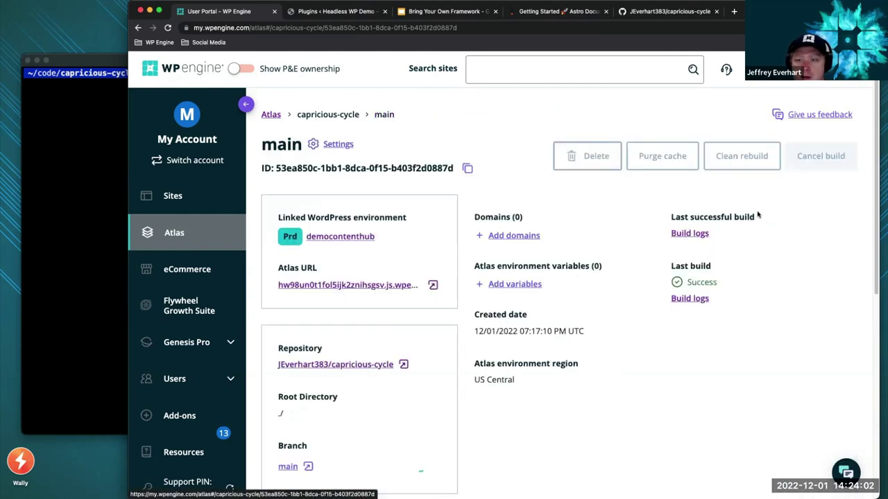
left_click(328, 287)
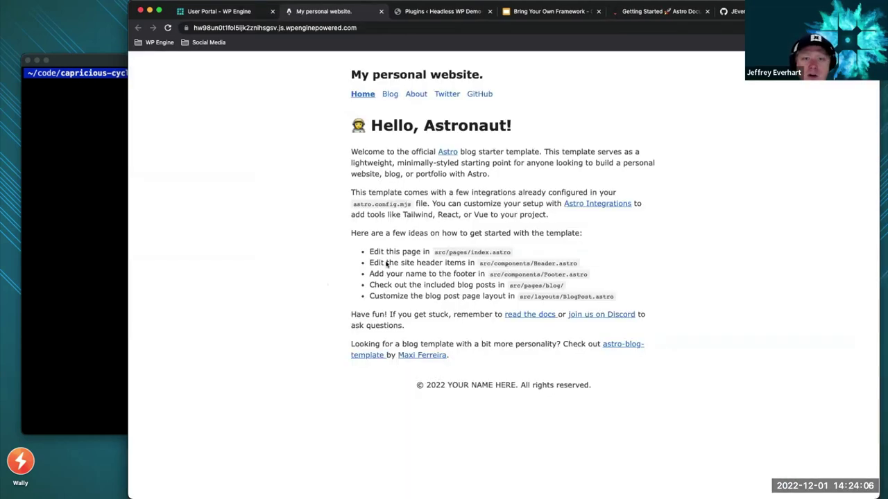
Browse the live site's Blog and About pages, view the First post, and return through Home to the blog list
left_click(390, 95)
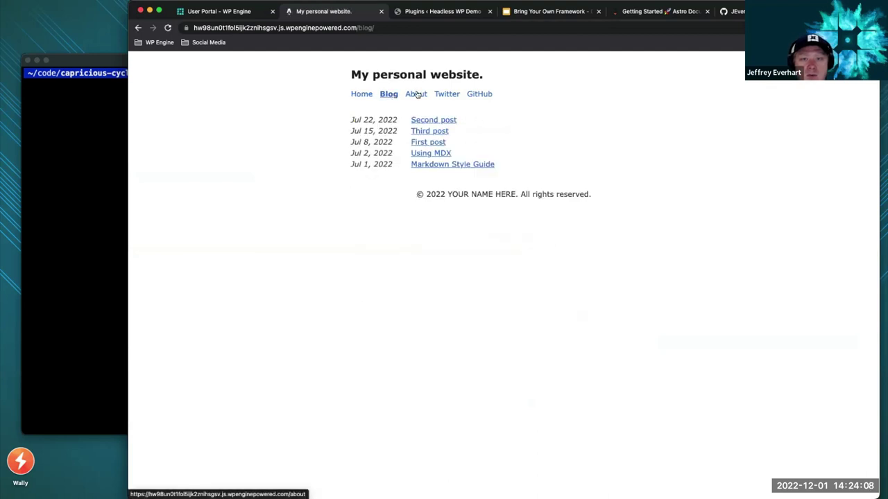
left_click(416, 93)
left_click(386, 93)
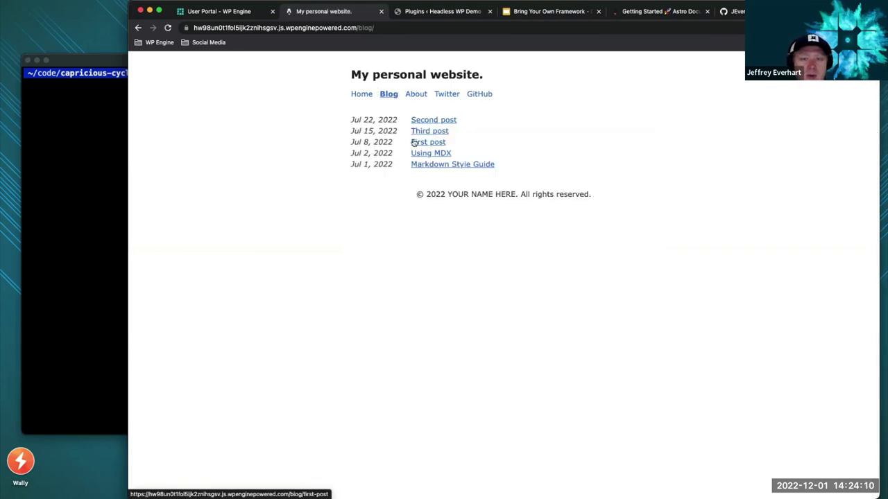
left_click(416, 142)
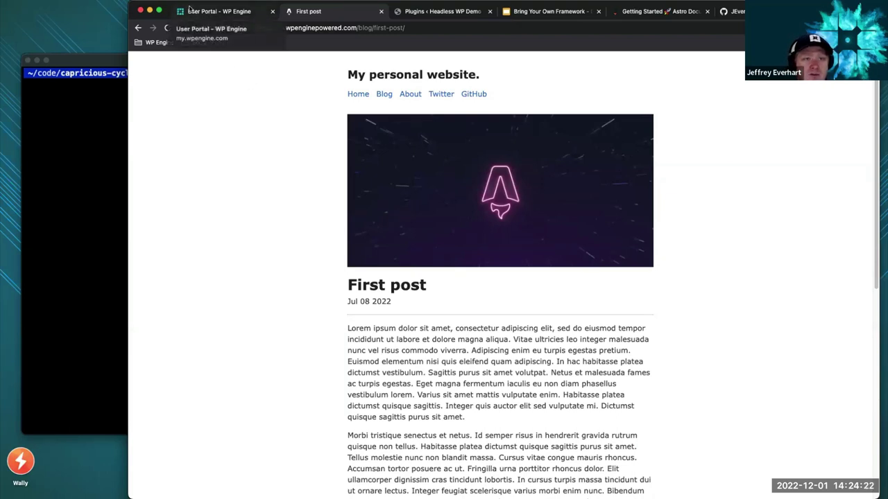
left_click(358, 94)
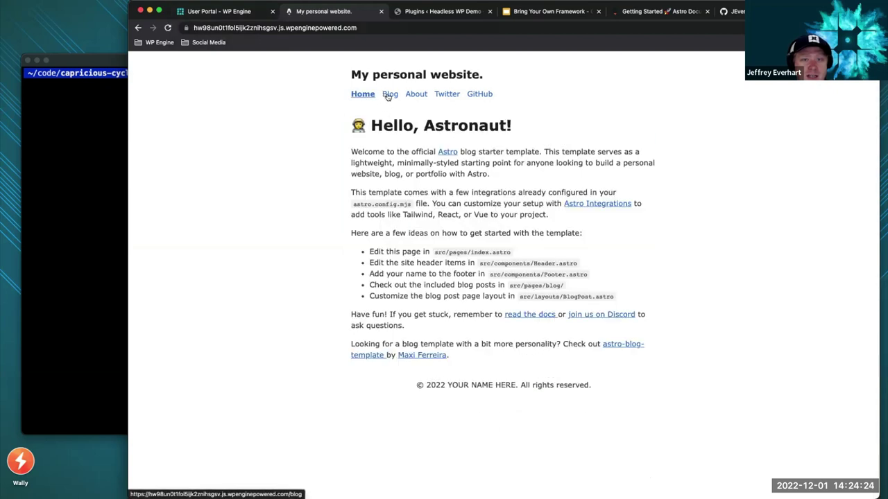
left_click(389, 95)
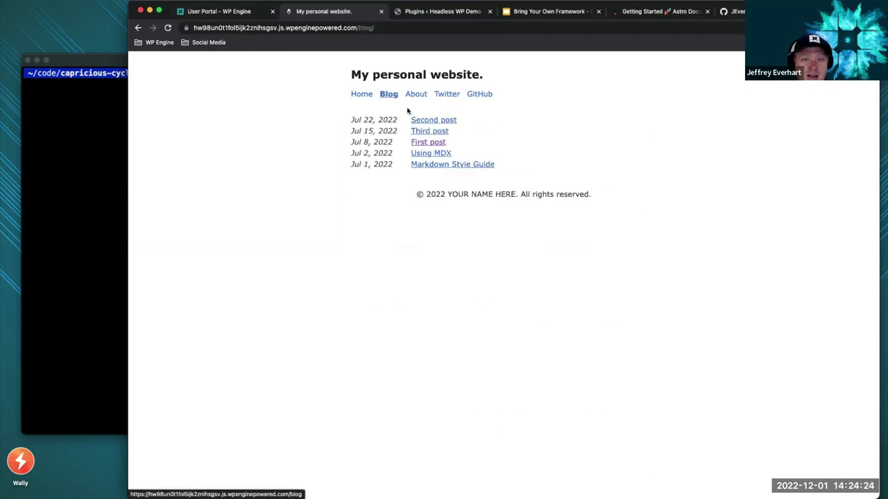
Review the rebuild options and builds list on the portal's main environment page, and return to the Atlas apps list
left_click(196, 9)
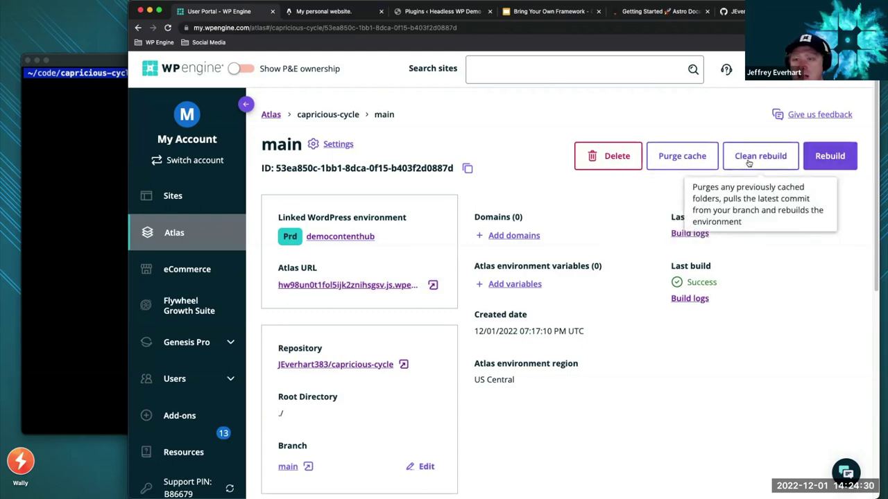
scroll(694, 222, "down", 4)
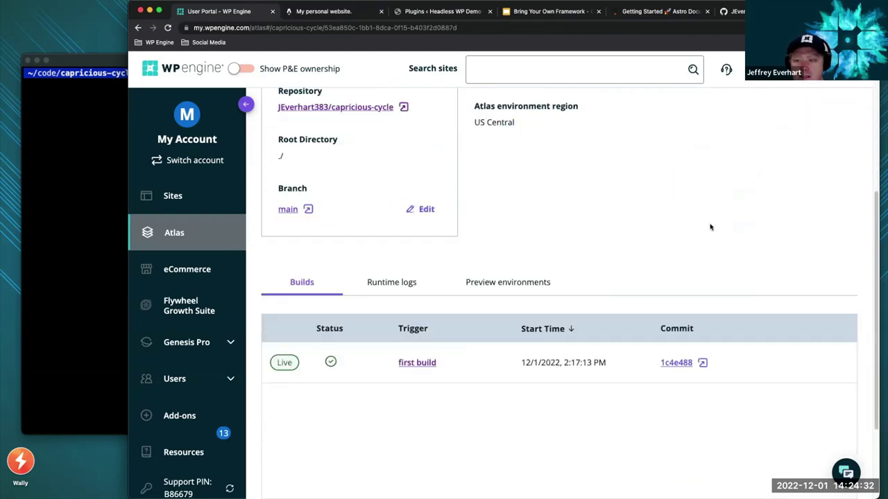
scroll(710, 227, "up", 1)
scroll(710, 226, "up", 3)
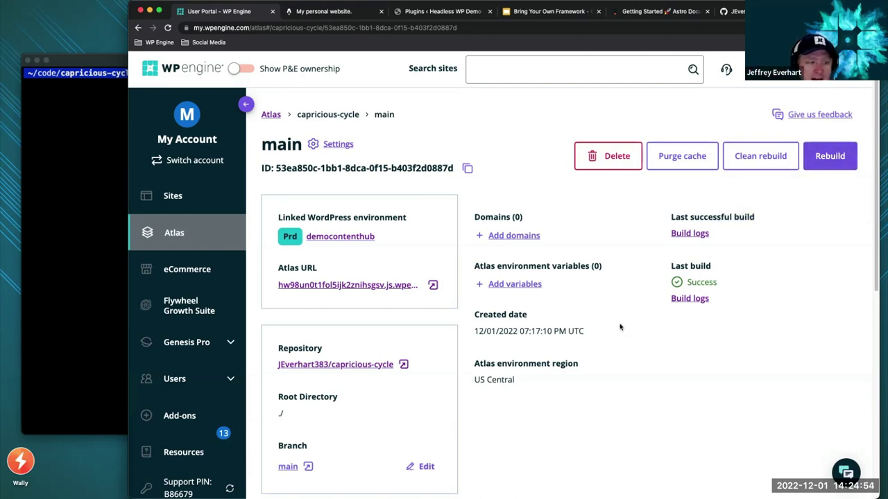
scroll(620, 327, "down", 6)
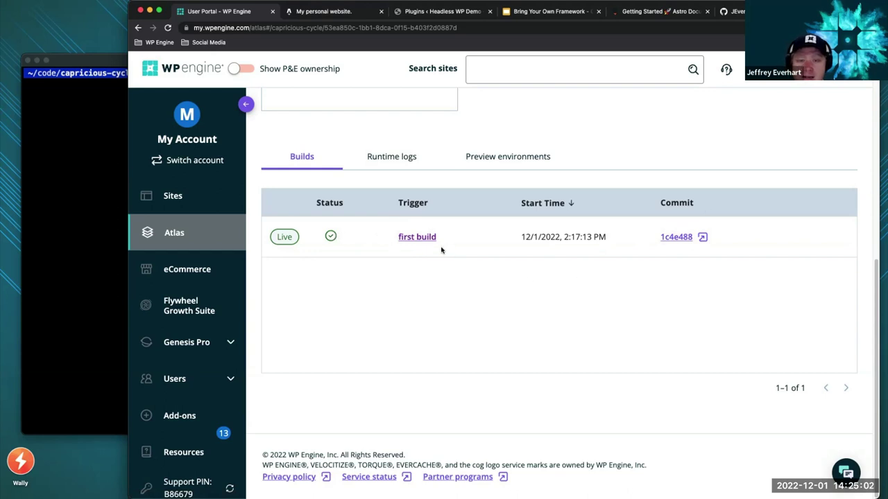
scroll(731, 253, "up", 2)
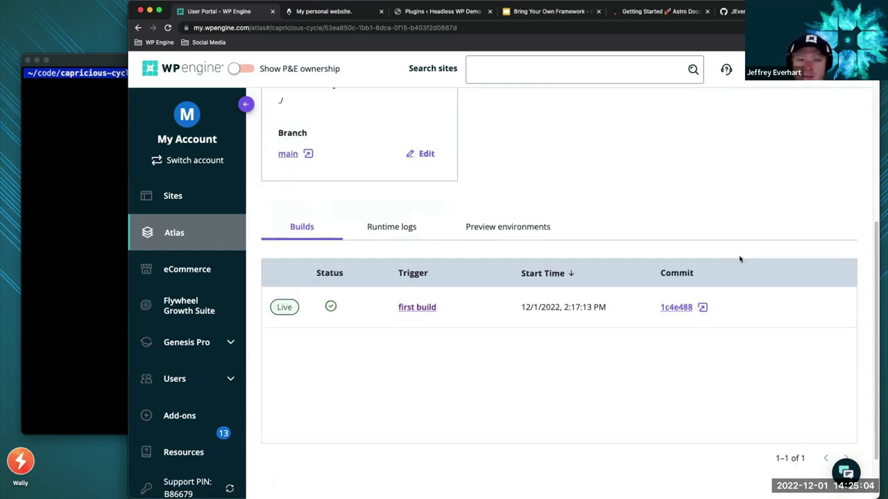
scroll(735, 260, "up", 5)
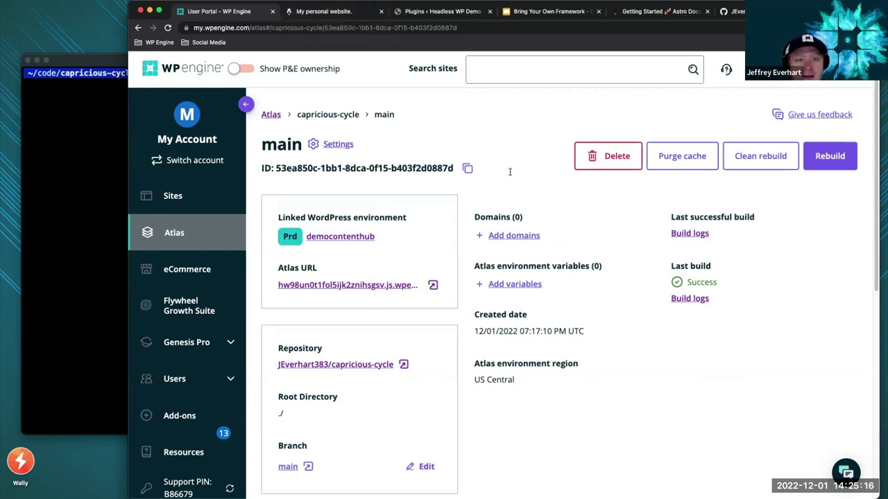
left_click(271, 115)
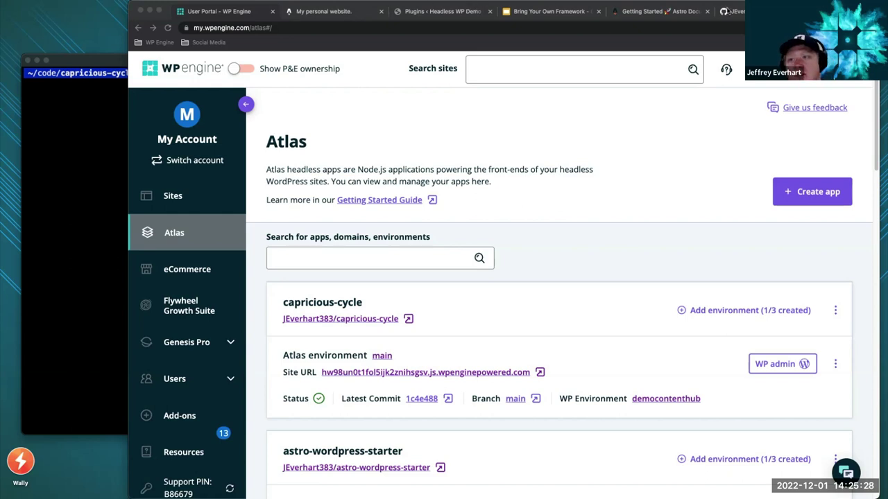
Open remix.run/docs/en/v1/guides/deployment in a new tab and read the Remix deployment guide
key("super+t")
type("remix.run/docs/en/v1/guides/deployment")
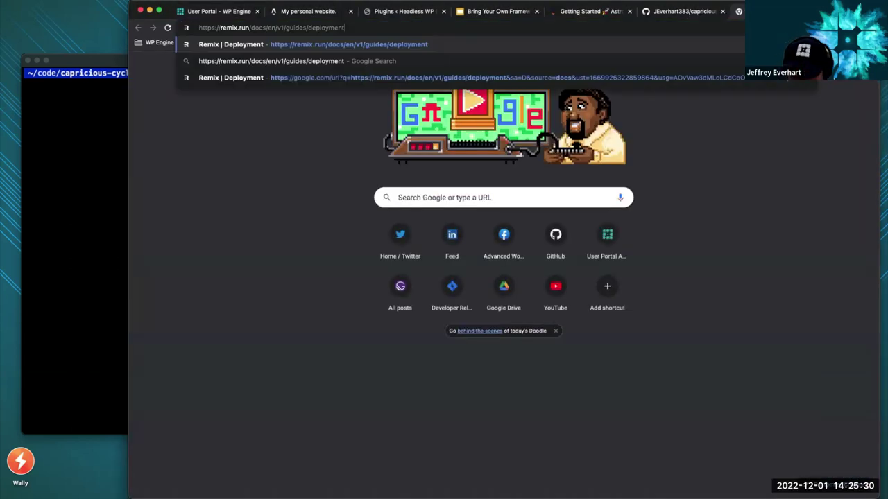
key("Return")
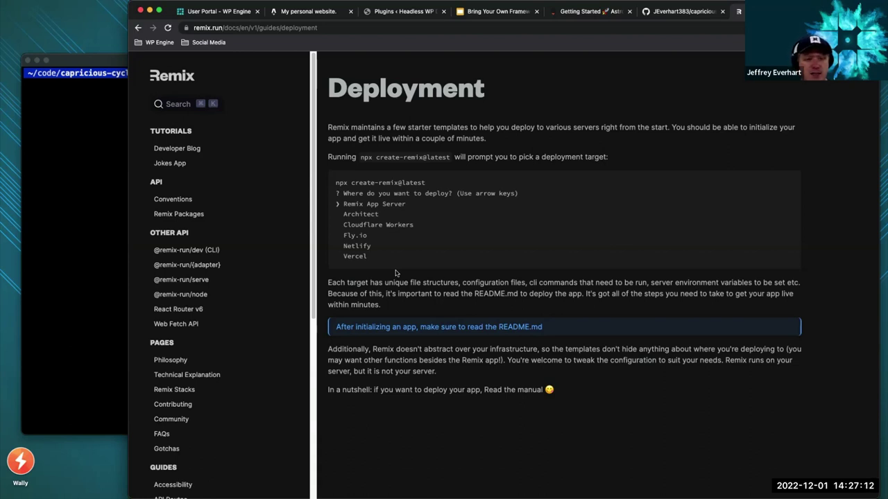
scroll(274, 330, "down", 3)
scroll(273, 330, "up", 3)
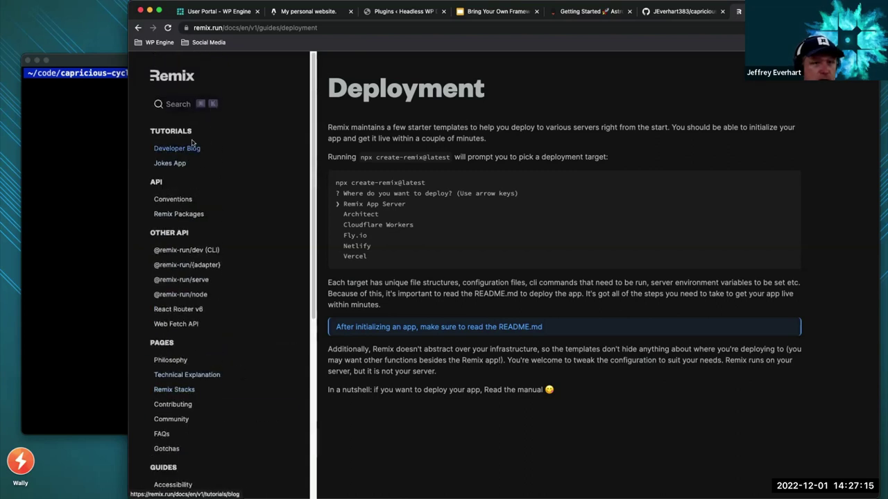
Search the Remix docs for "loader" and open the loader entry of the Route Module API
left_click(175, 104)
type("lo")
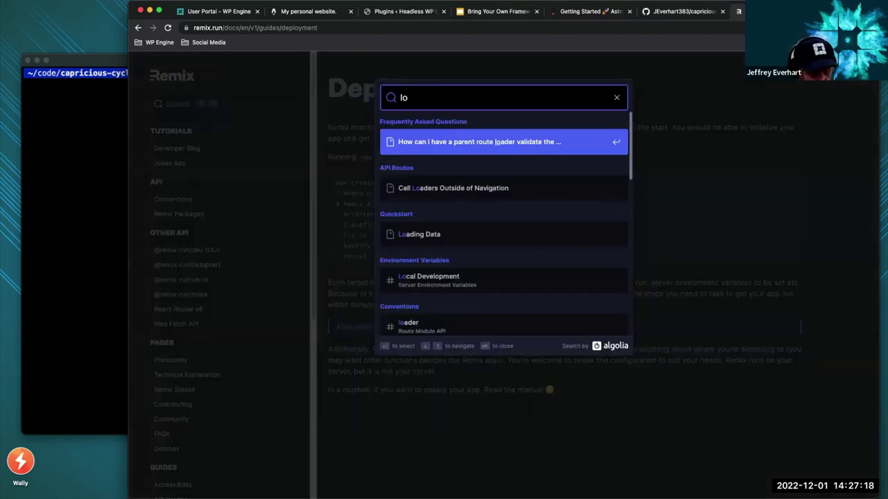
type("ader")
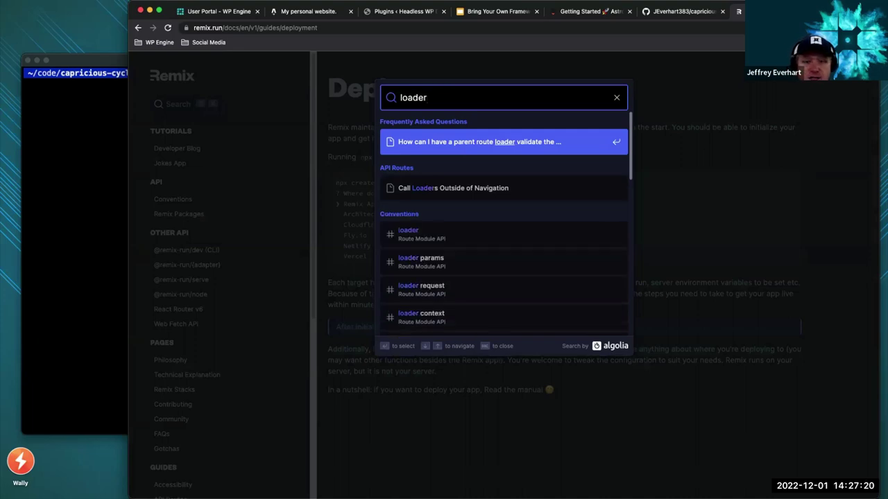
left_click(444, 234)
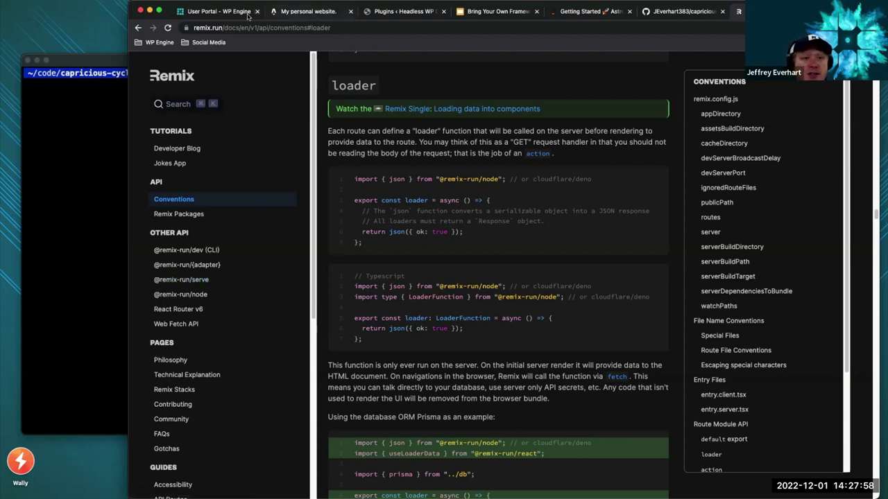
Switch to GitHub, open the remixing-wordpress repository from the owner's profile, and browse to its app/lib folder
left_click(411, 13)
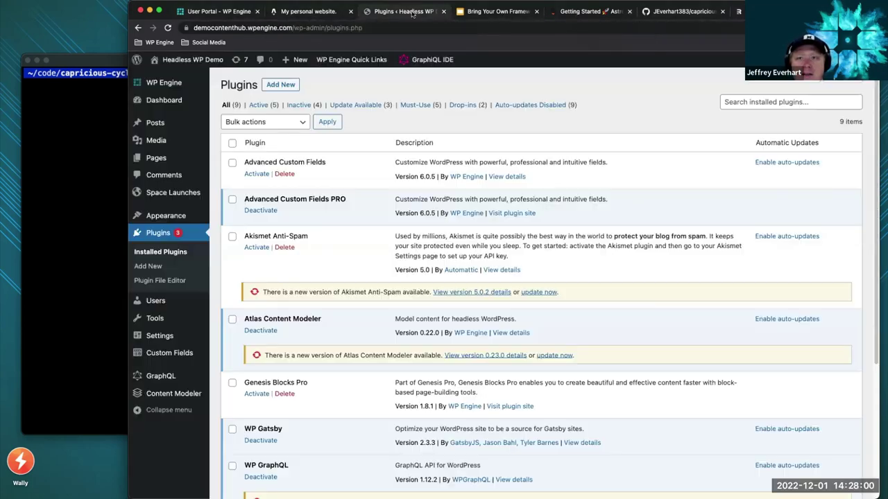
left_click(680, 12)
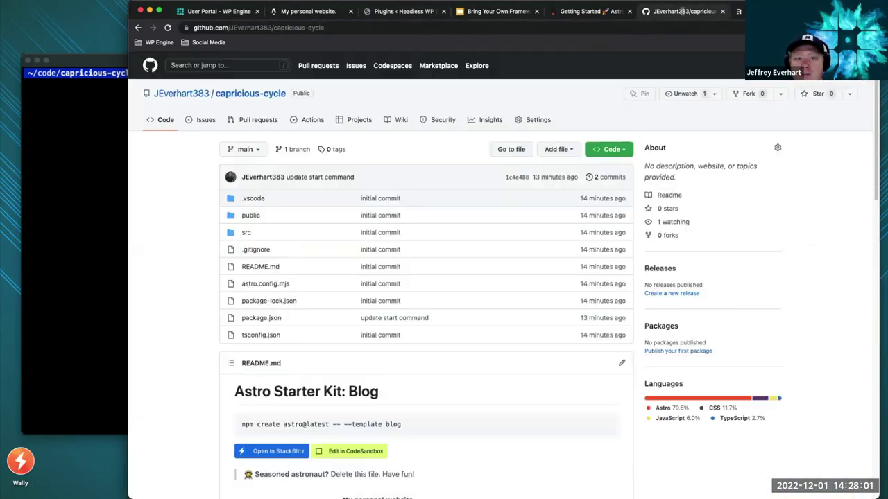
left_click(196, 94)
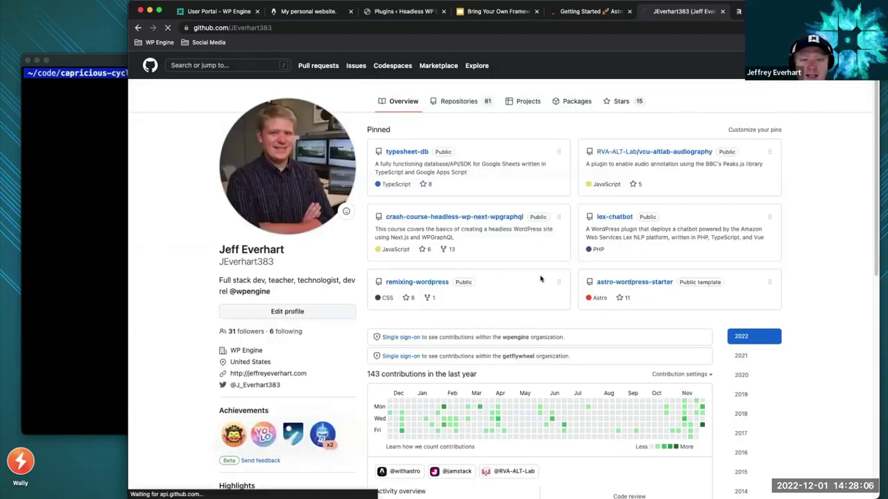
left_click(417, 281)
scroll(395, 313, "down", 1)
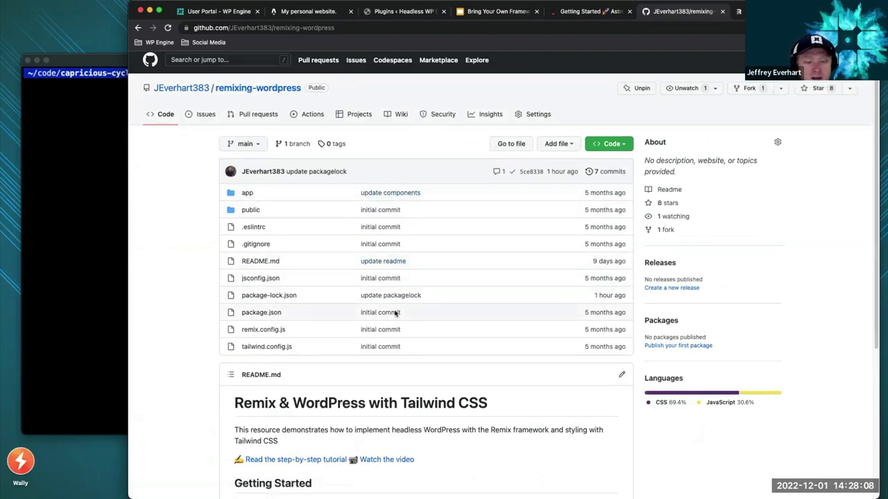
left_click(247, 187)
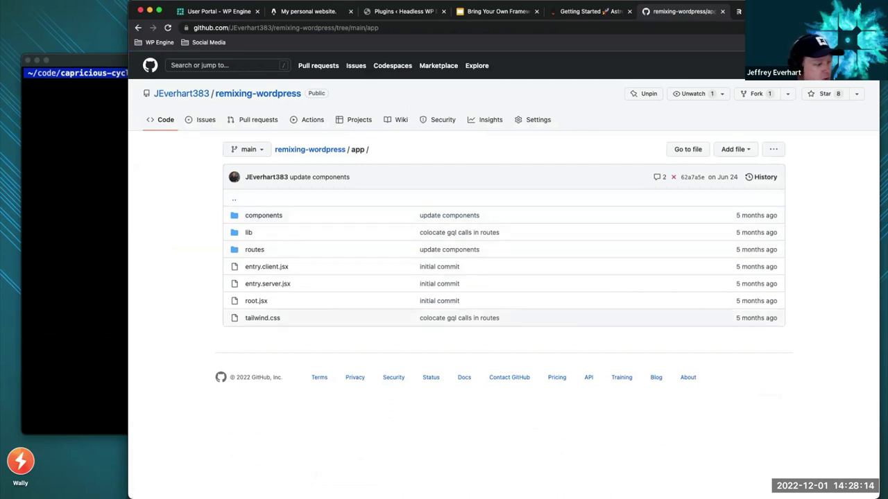
left_click(249, 233)
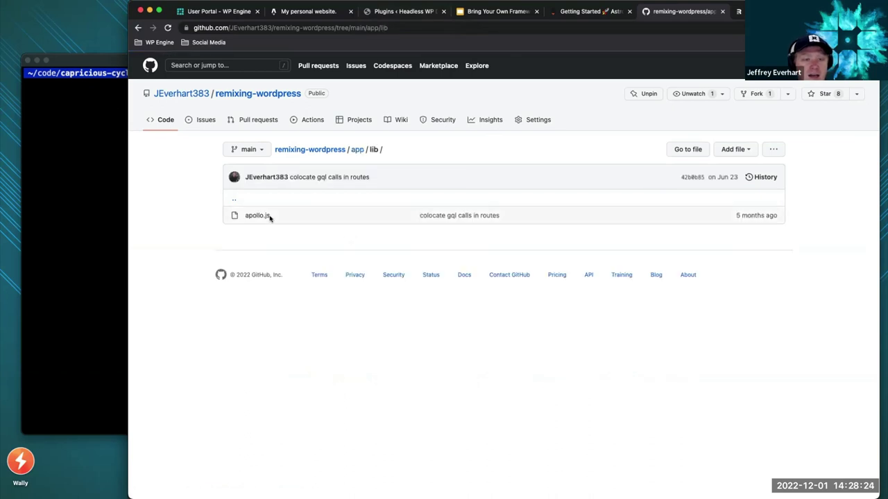
Open apollo.js, highlight the GraphQL endpoint URI in the Apollo client, and return to the repository's app folder
left_click(264, 216)
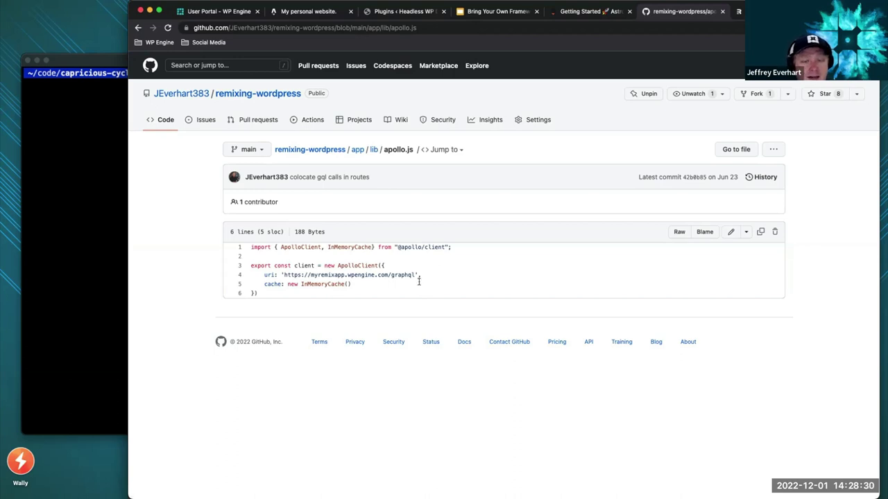
left_click_drag(415, 275, 282, 274)
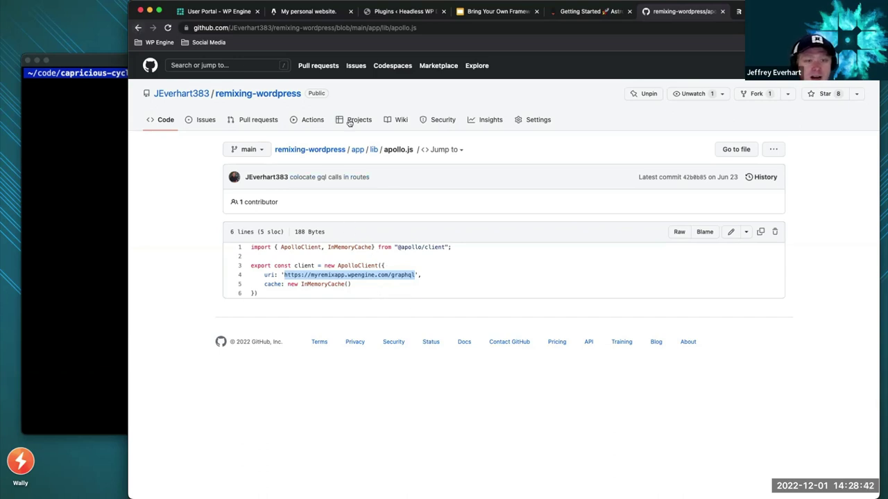
left_click(138, 28)
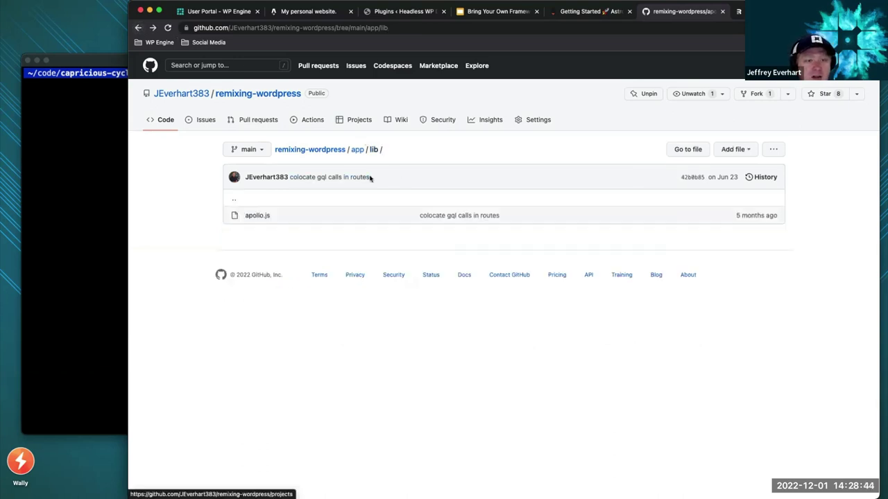
left_click(138, 28)
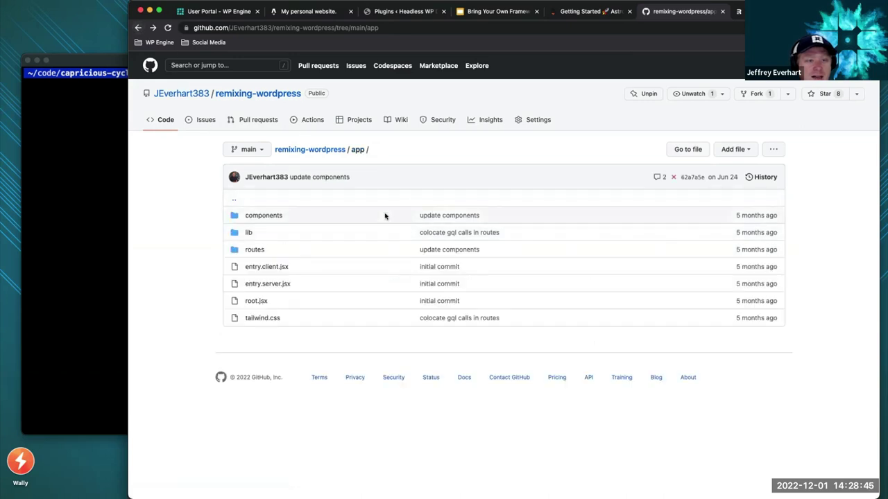
Open index.jsx in the routes folder and highlight the async loader function containing the posts query
left_click(255, 249)
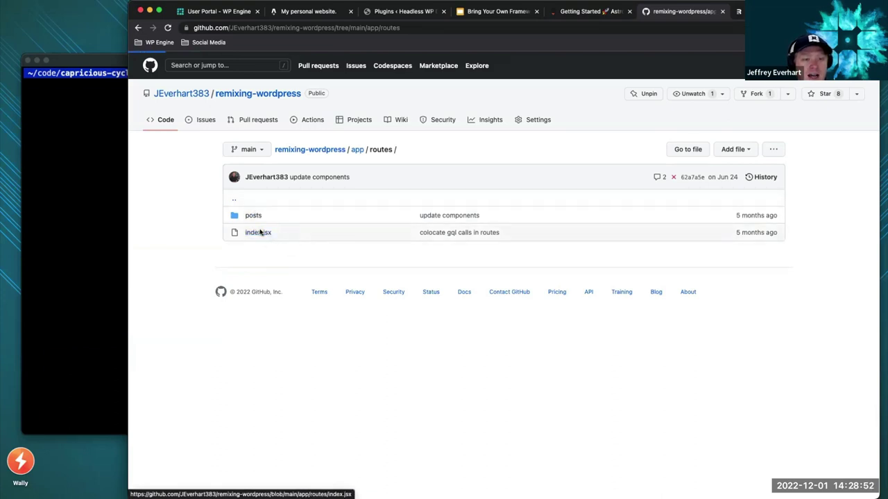
left_click(259, 232)
scroll(467, 317, "down", 2)
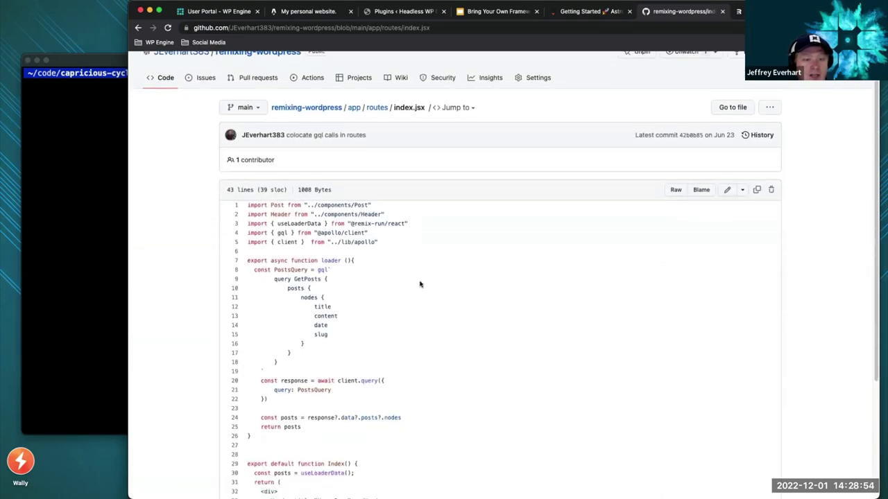
left_click_drag(249, 259, 450, 443)
scroll(485, 406, "down", 1)
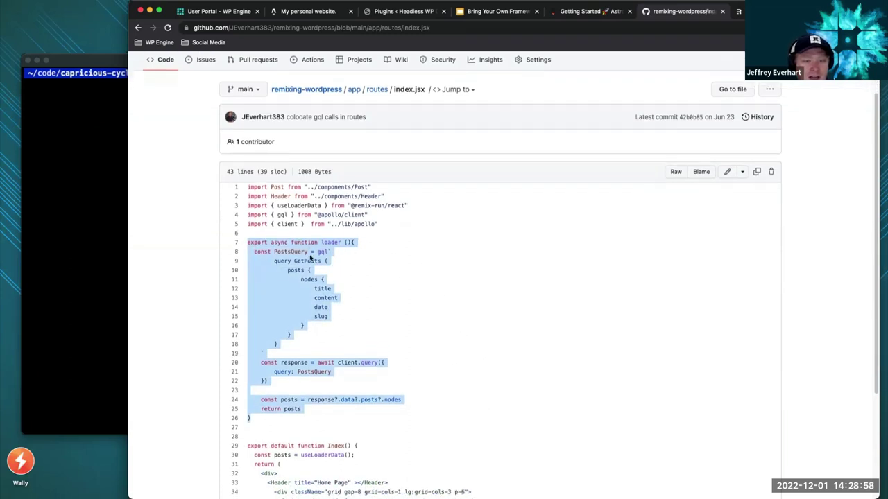
scroll(323, 340, "down", 2)
left_click(320, 332)
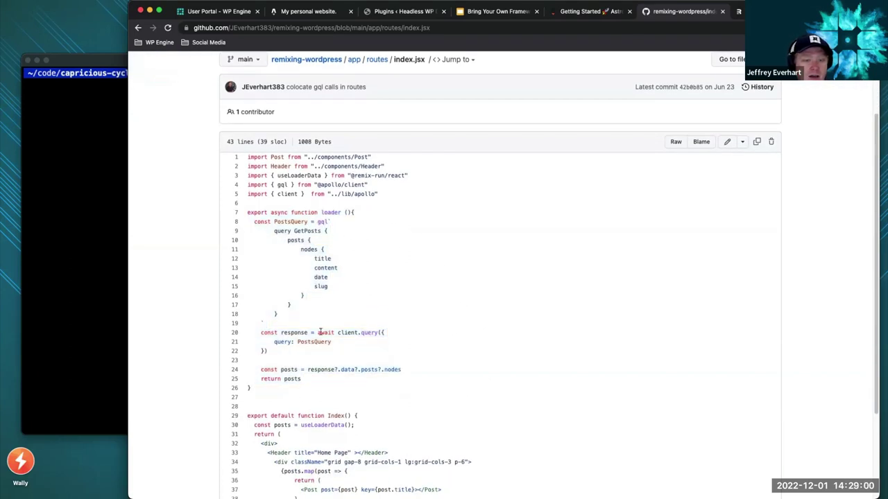
Read the Index component in index.jsx, highlighting the line that gets posts from useLoaderData
scroll(313, 341, "down", 1)
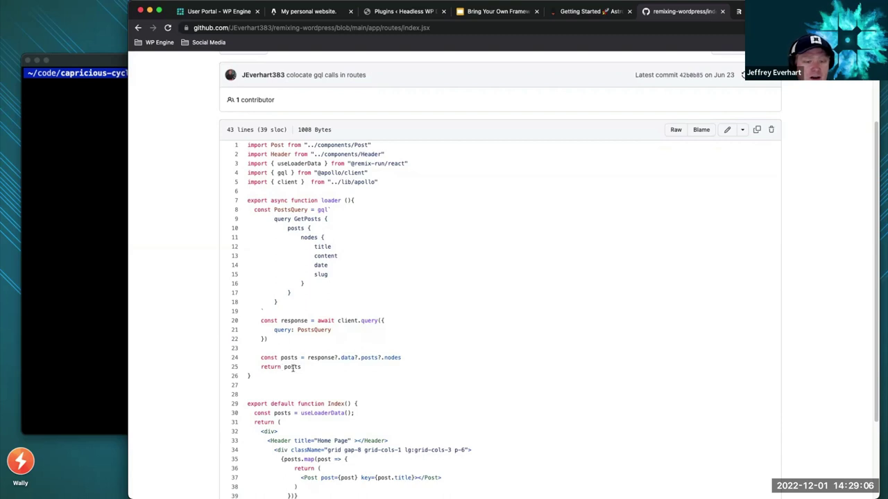
scroll(308, 360, "down", 3)
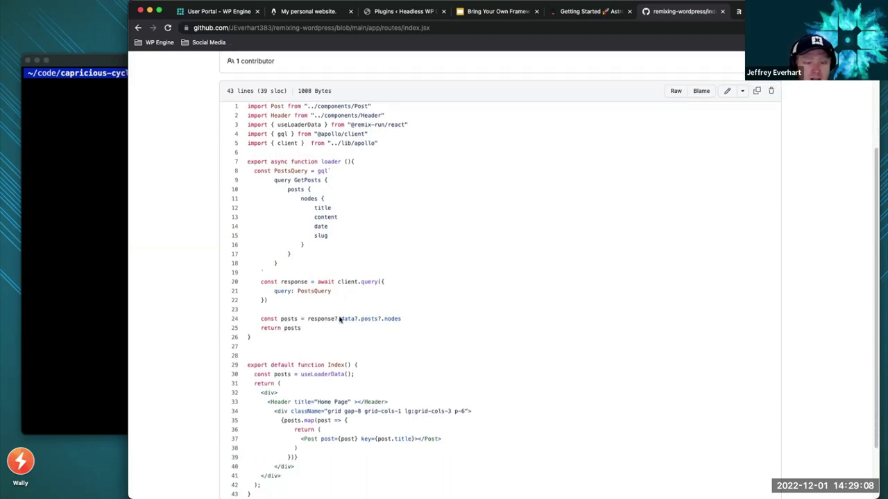
scroll(341, 321, "down", 1)
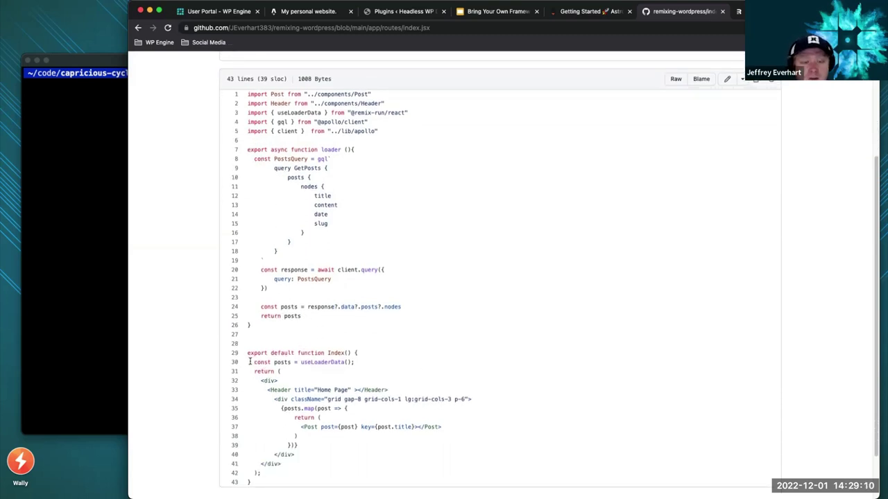
left_click_drag(250, 362, 399, 363)
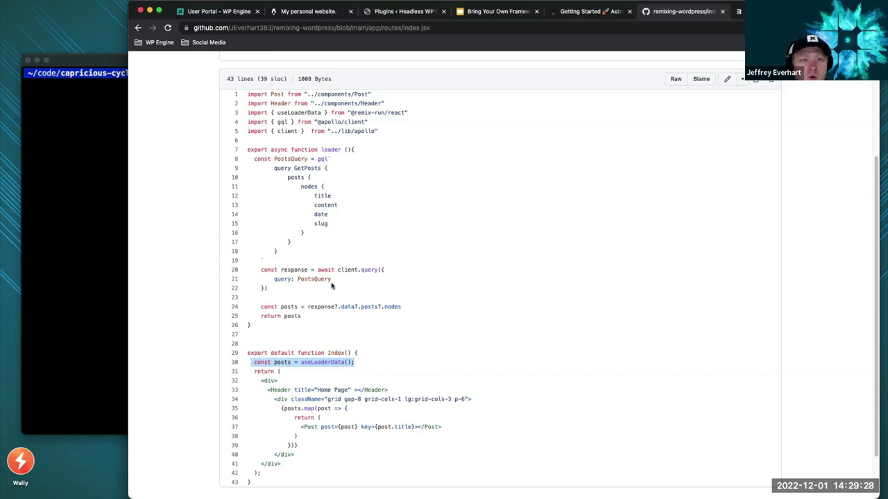
scroll(331, 284, "up", 4)
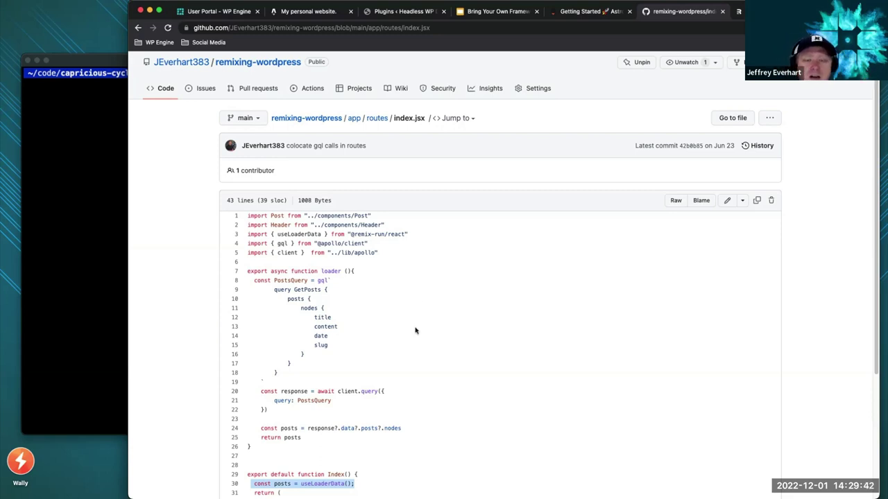
scroll(416, 355, "up", 1)
scroll(416, 355, "down", 1)
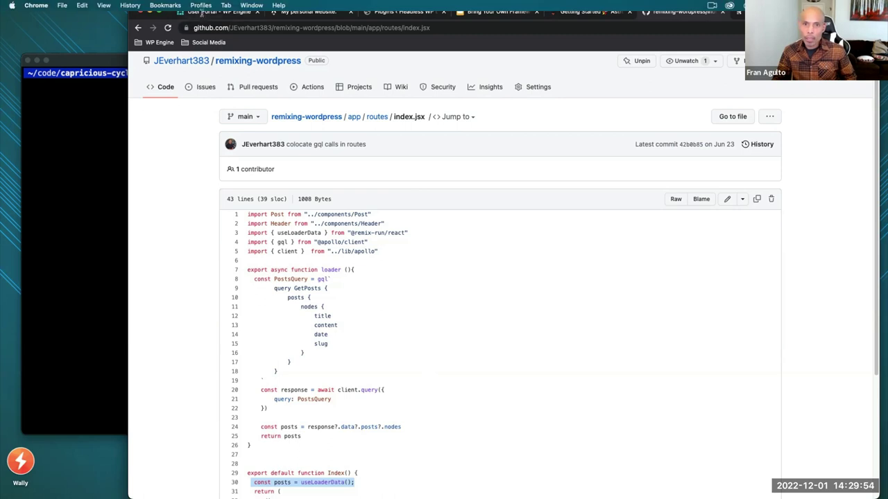
Switch to the WP Engine User Portal and start creating a new Atlas app with the Pull from repo option
left_click(230, 13)
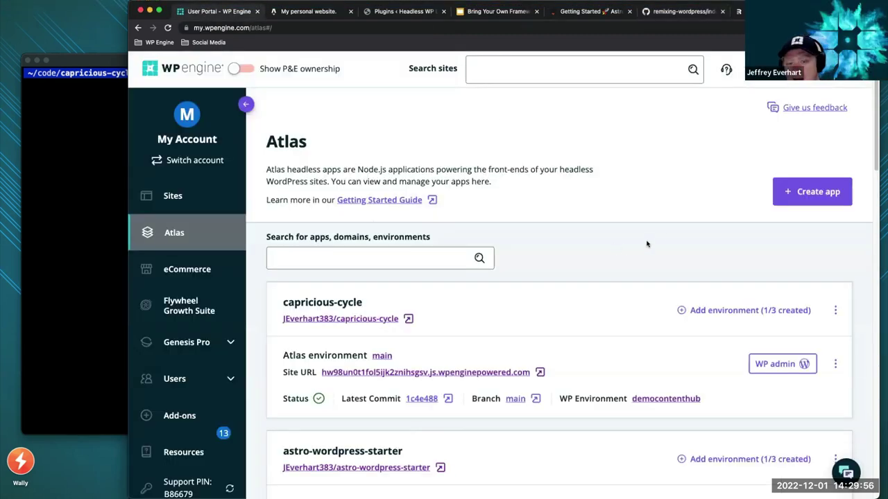
left_click(789, 195)
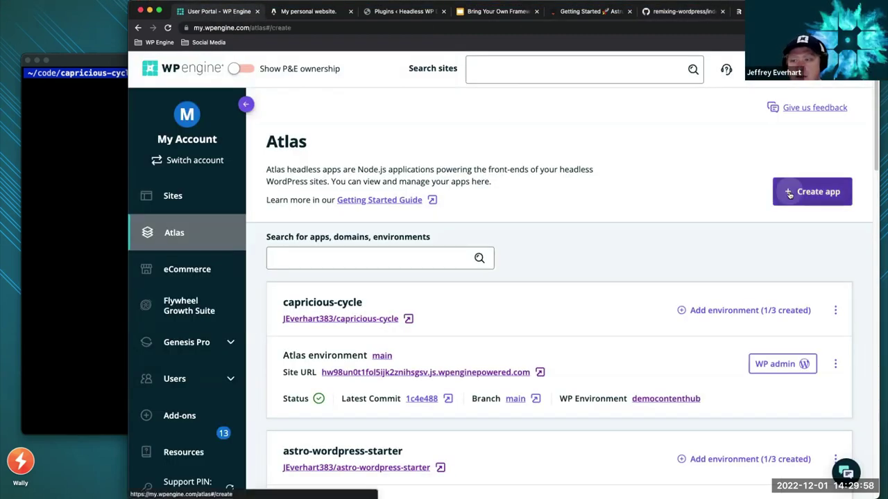
left_click(686, 264)
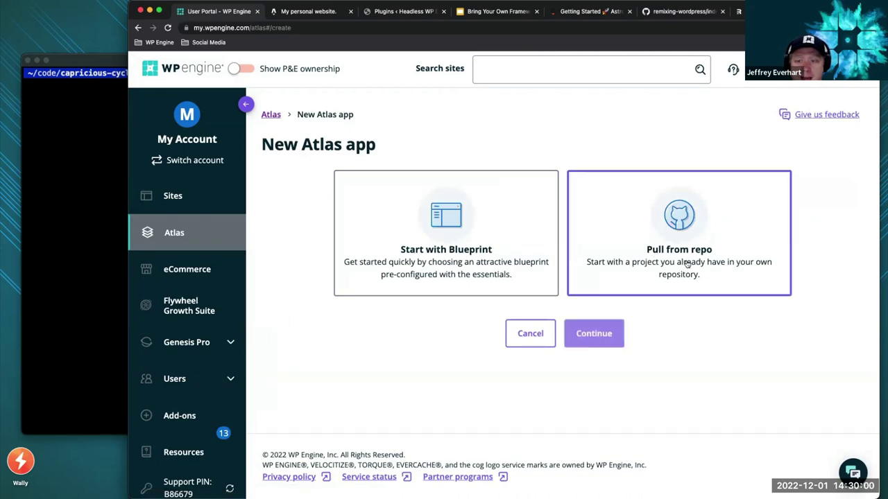
left_click(614, 334)
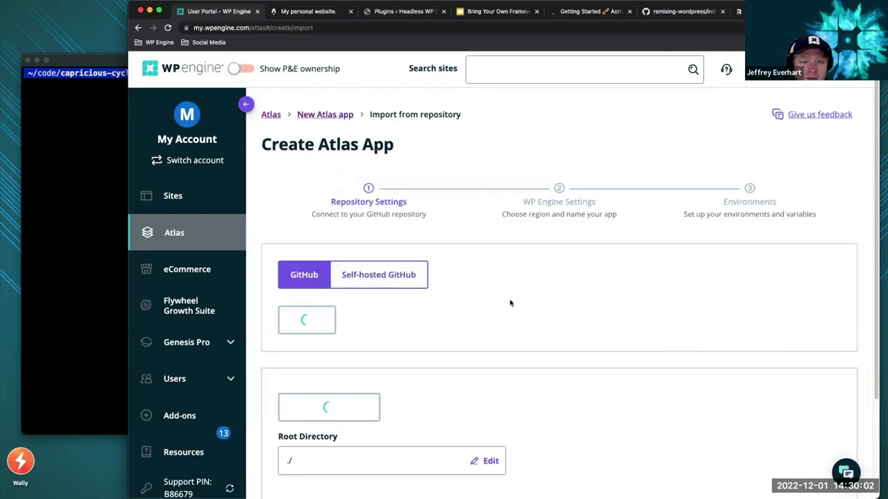
Close the browser tabs showing the personal website and the Remix conventions docs
left_click(426, 12)
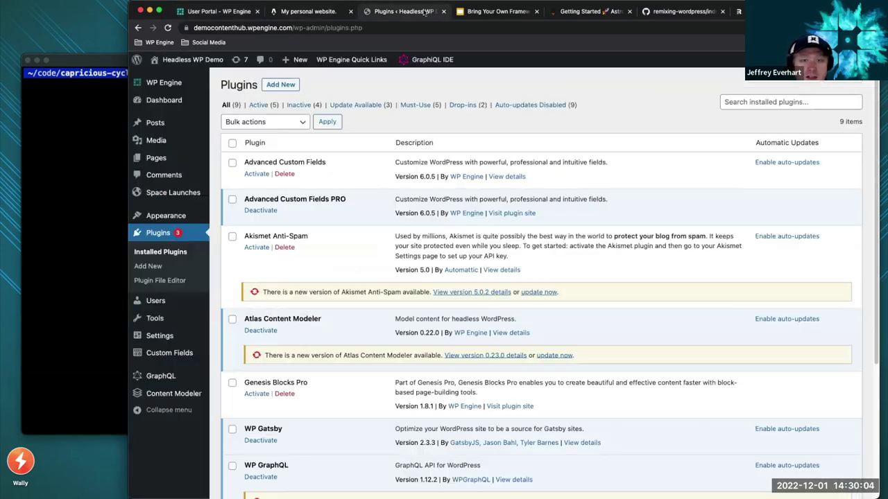
left_click(340, 12)
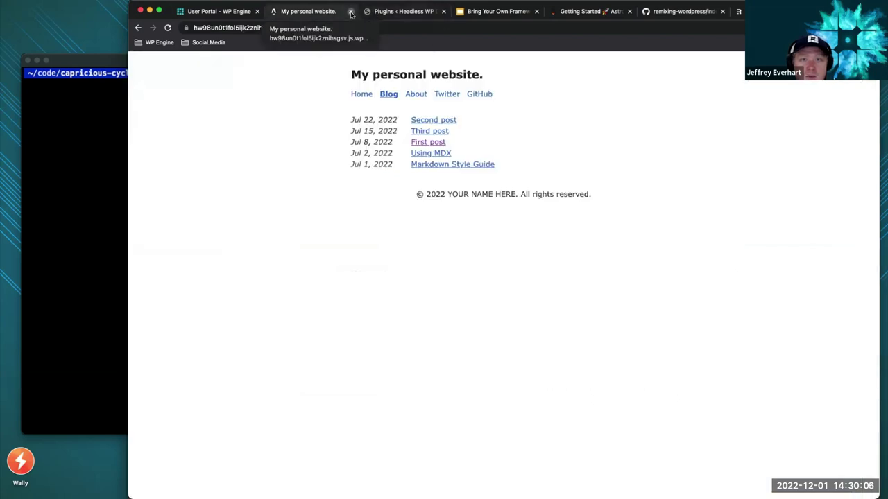
left_click(351, 12)
left_click(669, 10)
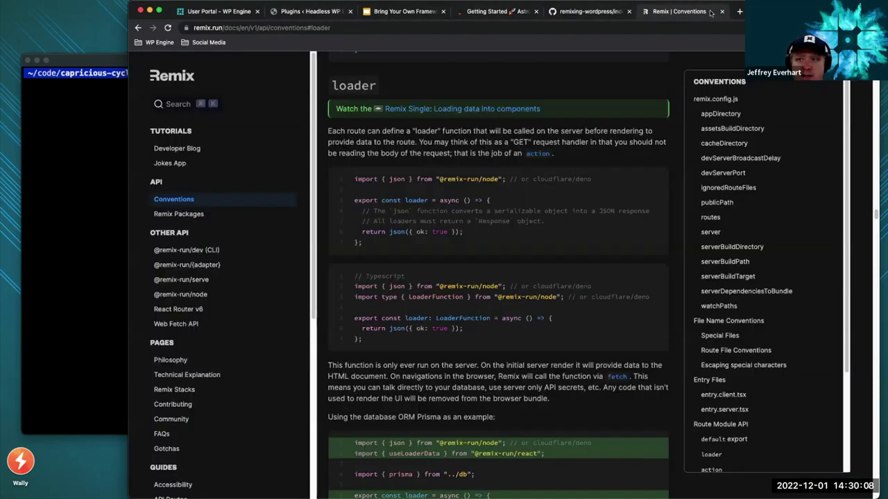
left_click(722, 12)
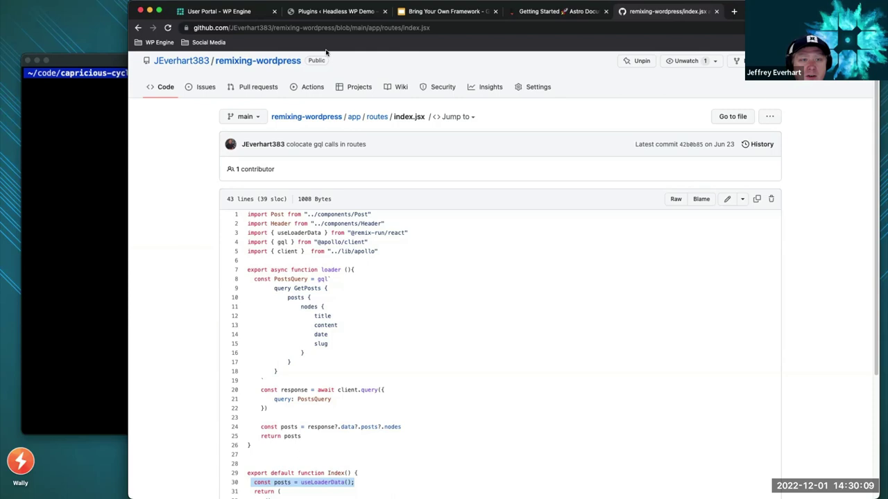
Return to the portal, select the remixing-wordpress repository for the new Atlas app, and continue to the WP Engine settings
left_click(219, 11)
scroll(515, 285, "down", 3)
left_click(438, 327)
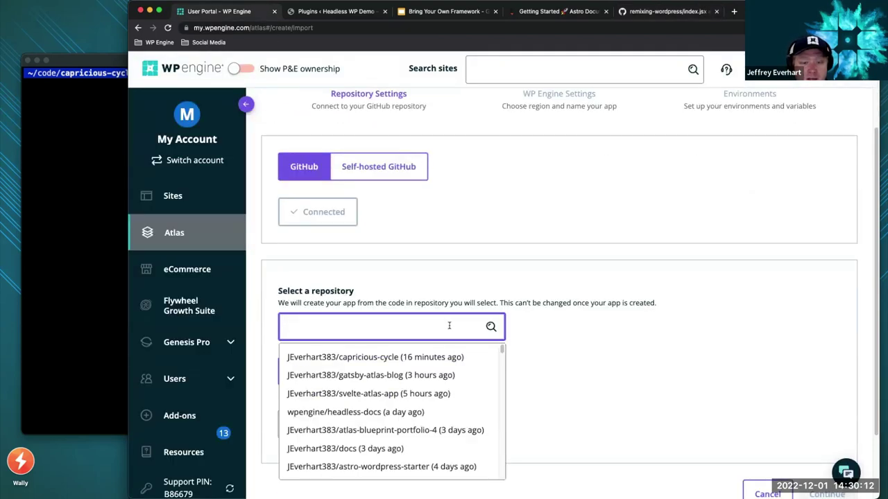
type("re")
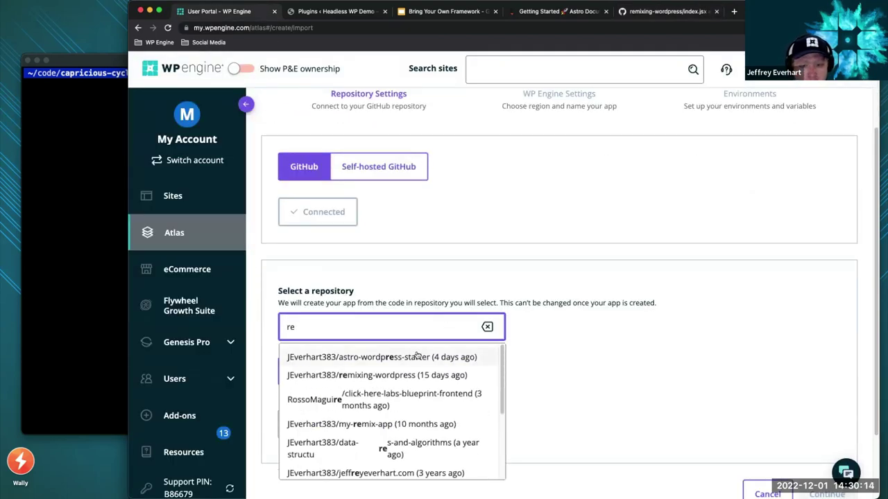
left_click(377, 373)
scroll(564, 323, "down", 1)
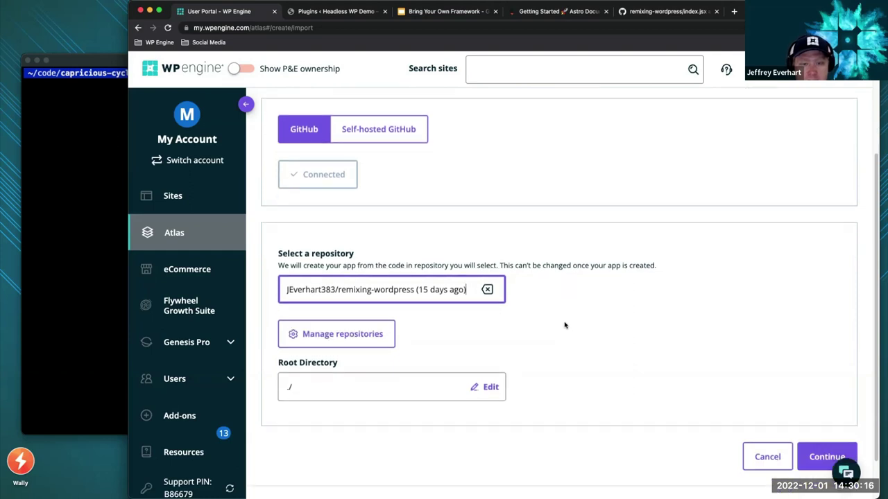
left_click(464, 289)
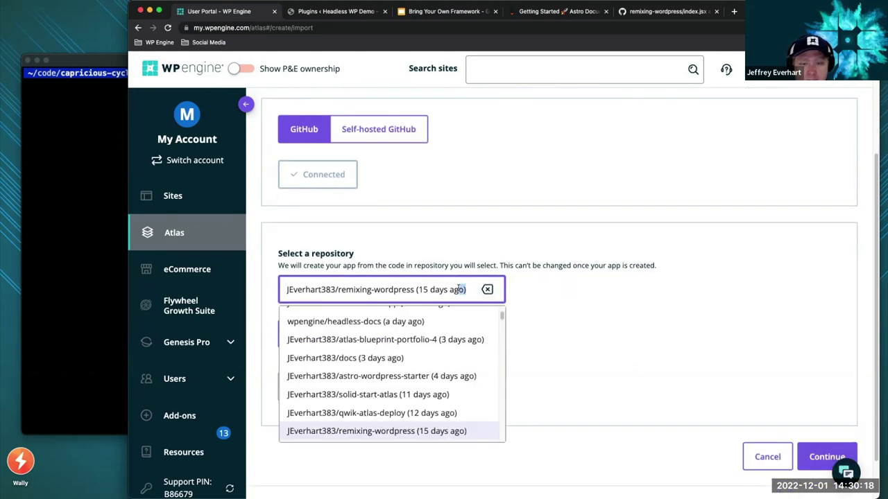
scroll(423, 386, "down", 4)
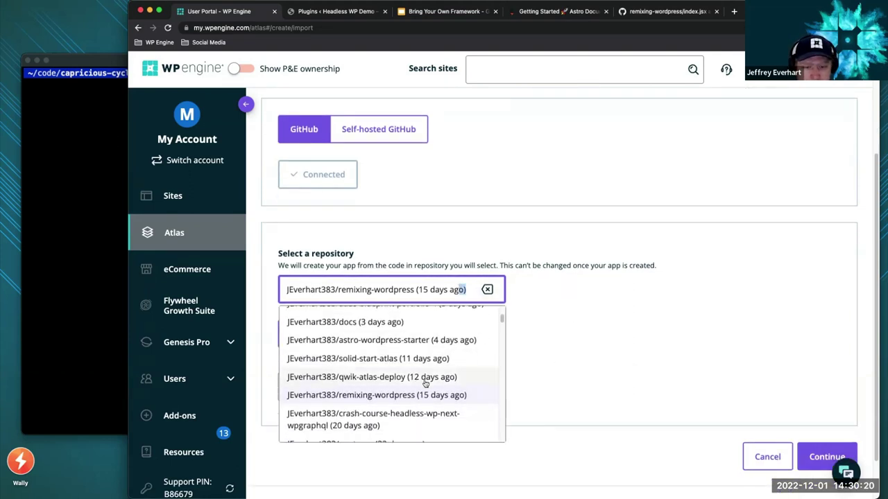
left_click(586, 343)
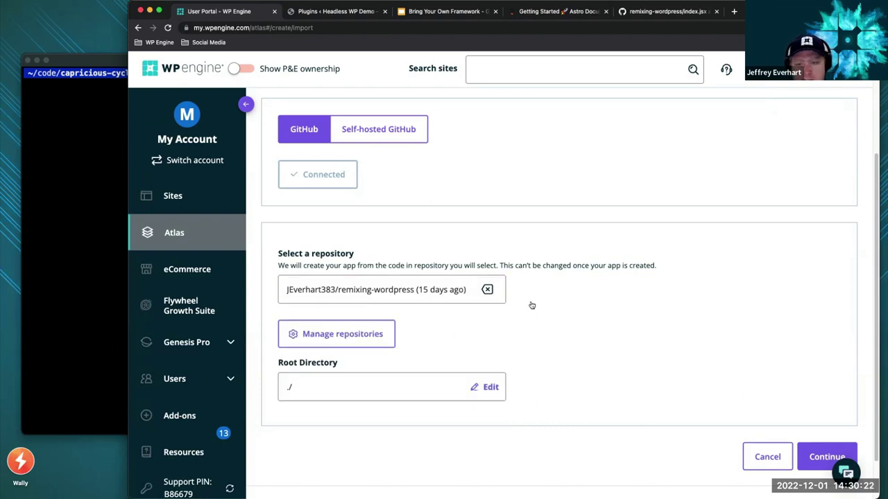
left_click(817, 458)
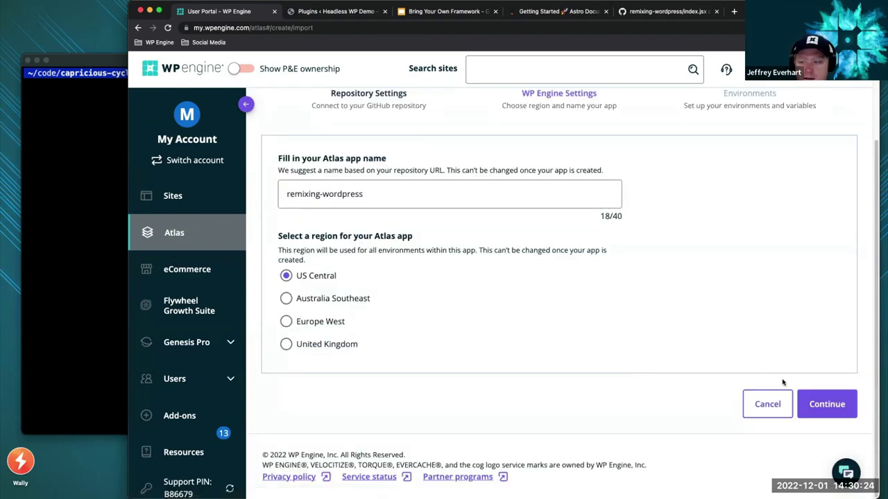
Check the latest commit on the remixing-wordpress repository's main GitHub page, and return to the portal
left_click(667, 12)
left_click(302, 117)
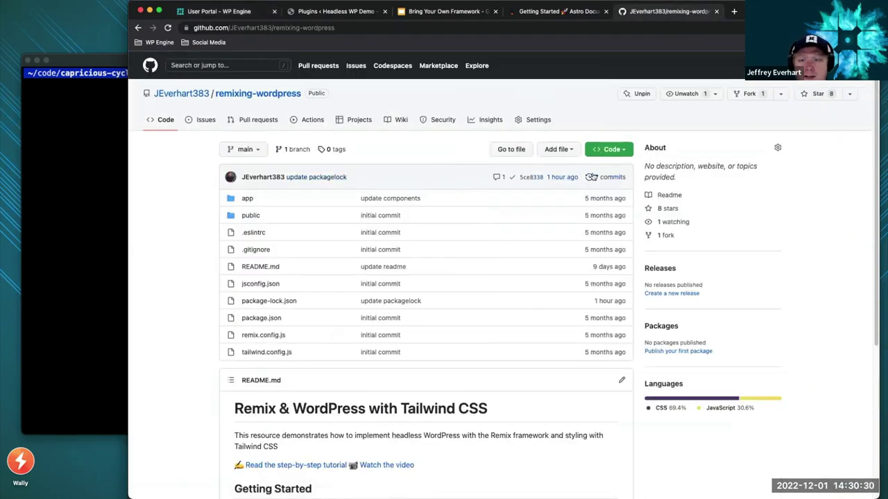
left_click(208, 12)
Accept the suggested app name and US Central region, and select the main branch for the app environment
left_click(824, 405)
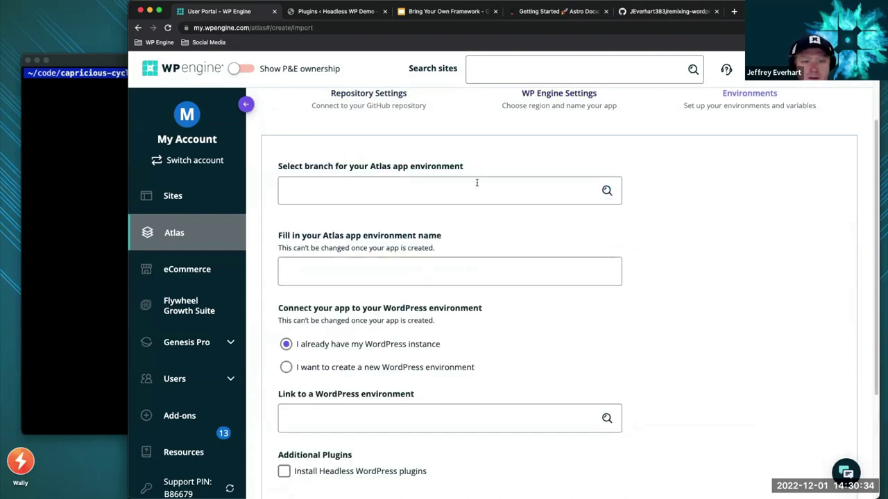
left_click(362, 193)
left_click(328, 222)
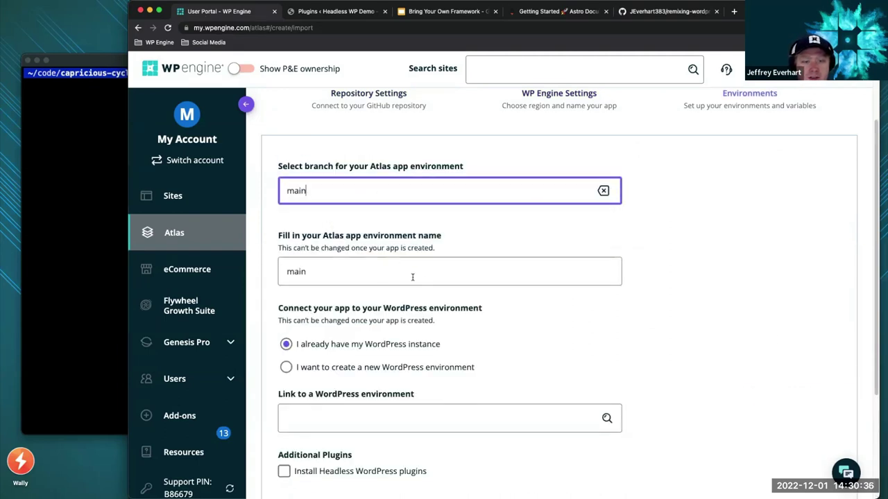
Link the app environment to the existing WordPress environment myremixapp (PRD)
scroll(475, 312, "down", 1)
scroll(290, 321, "down", 3)
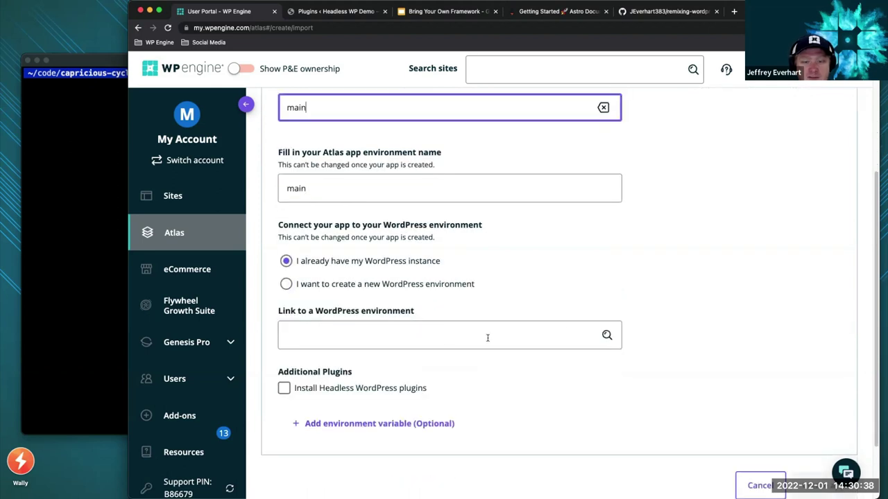
left_click(436, 338)
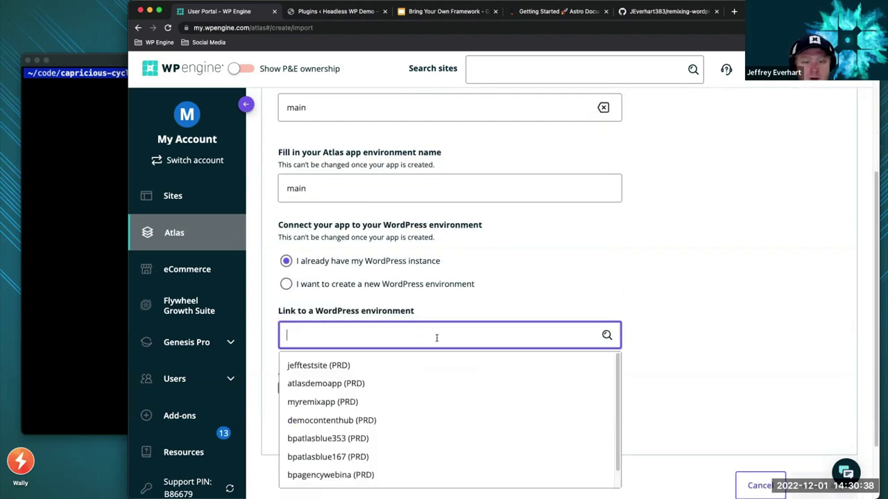
left_click(340, 403)
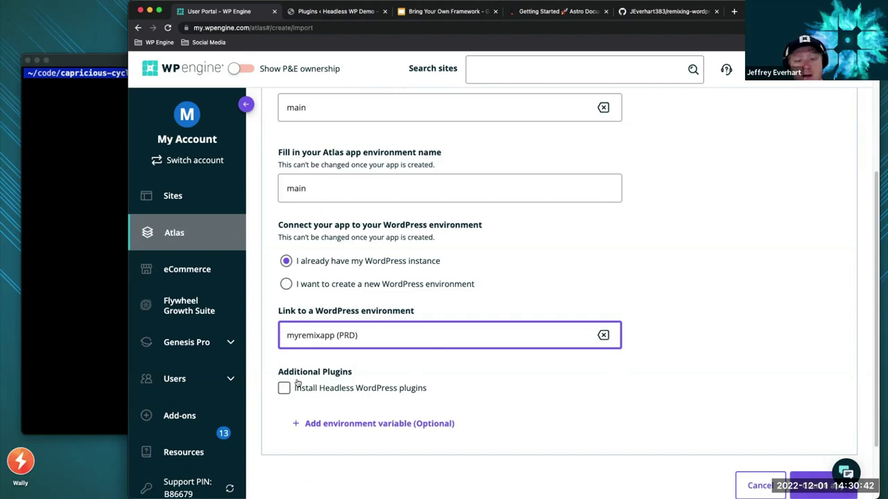
Create the Atlas app from the remixing-wordpress repository without the headless WordPress plugins, and dismiss the build notice
scroll(347, 374, "down", 1)
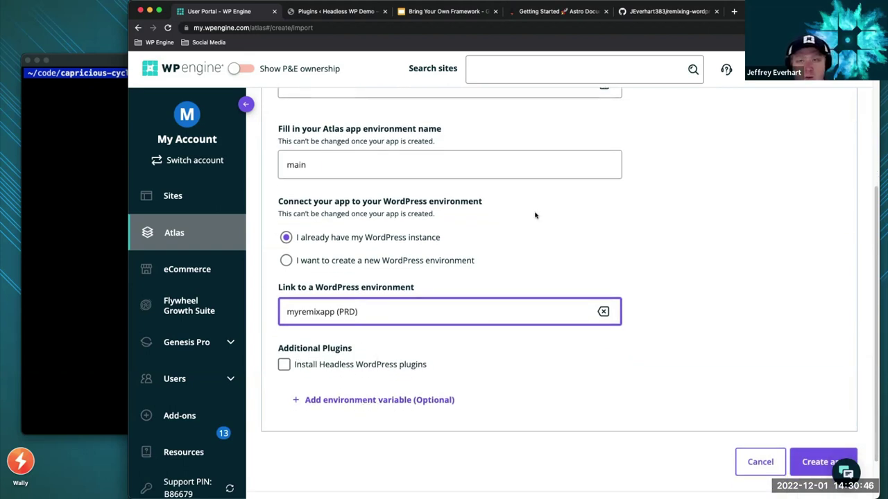
left_click(664, 15)
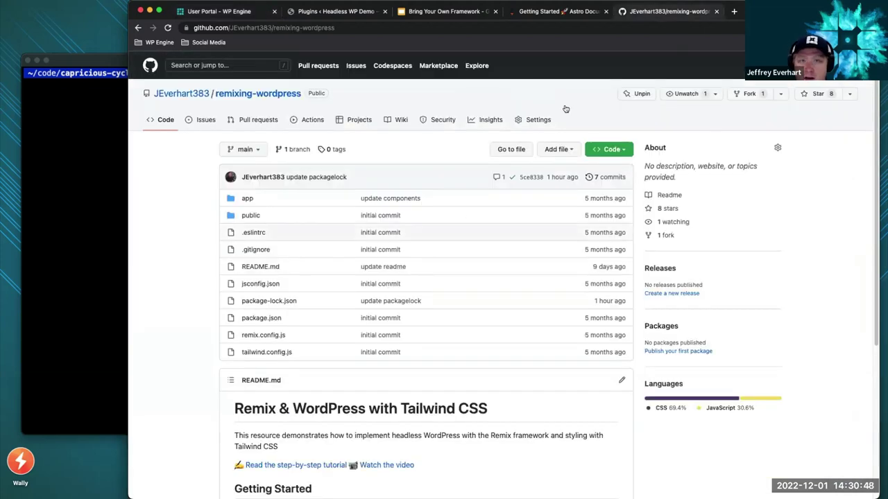
left_click(258, 11)
left_click(728, 377)
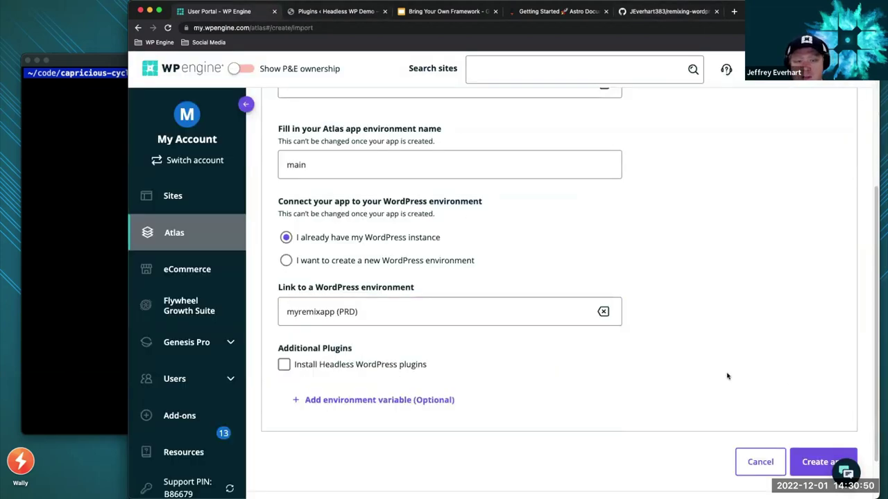
left_click(814, 464)
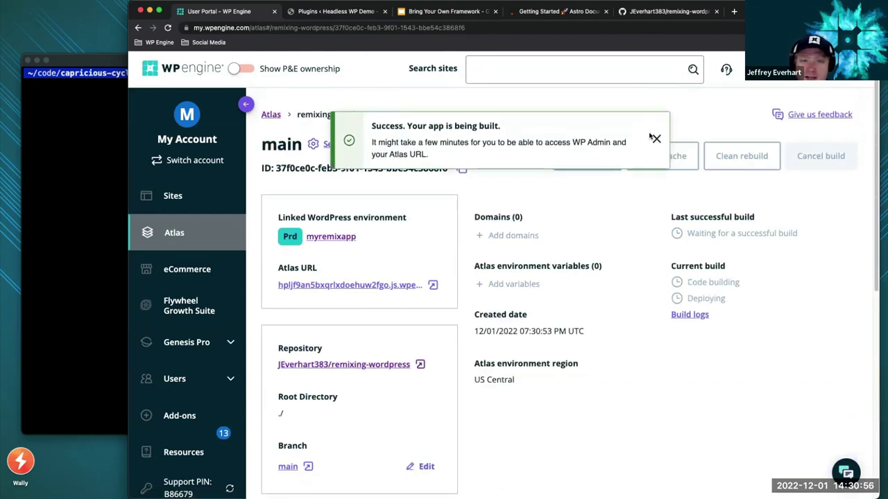
left_click(653, 138)
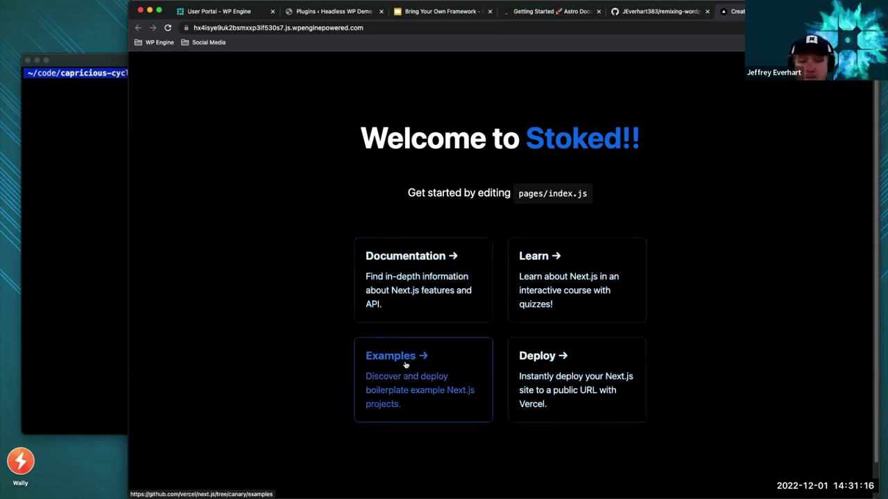
Check the Learn and Documentation links on the deployed Next.js site, and close the site
left_click(610, 287)
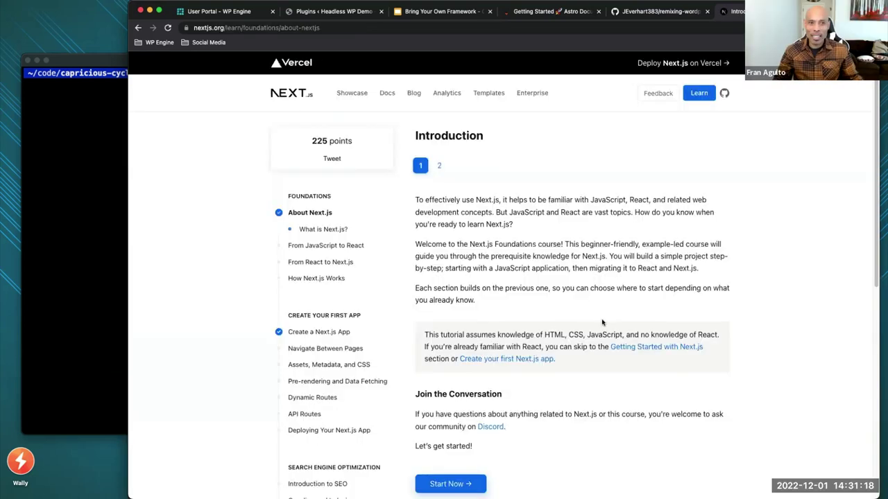
key("super+bracketleft")
left_click(430, 275)
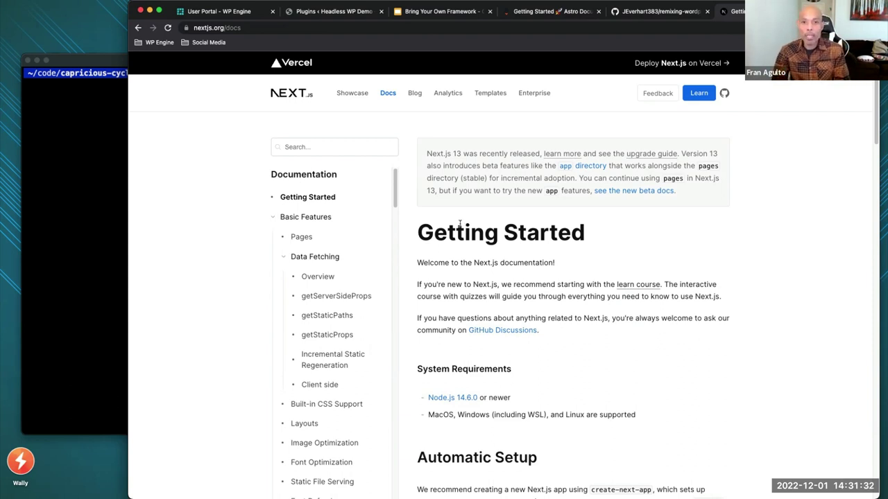
left_click(138, 28)
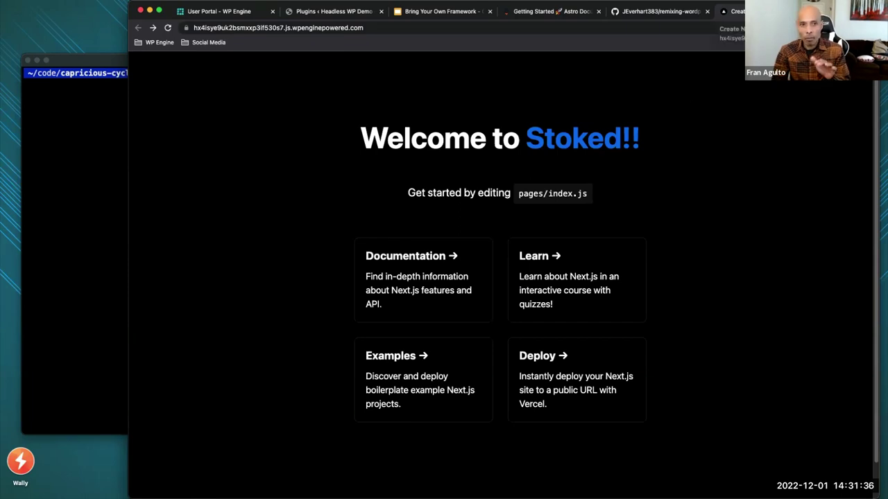
key("super+w")
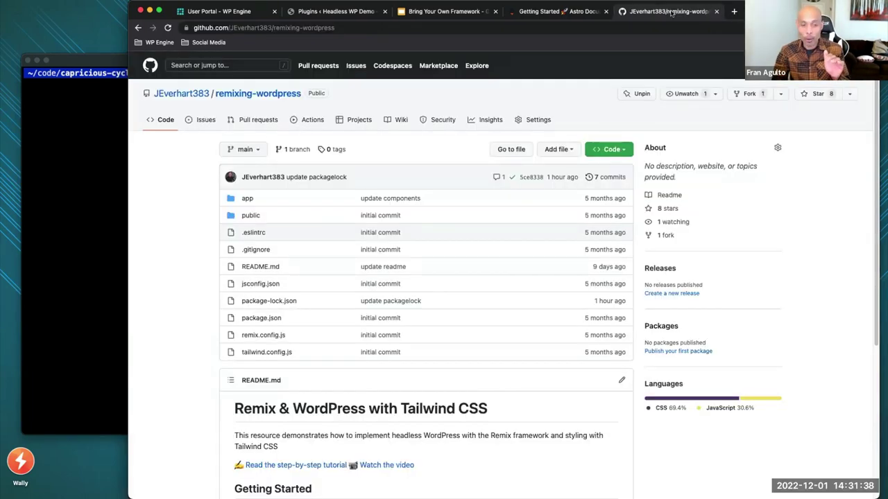
Return to the portal, review the main environment of remixing-wordpress, and open its Atlas URL
left_click(233, 11)
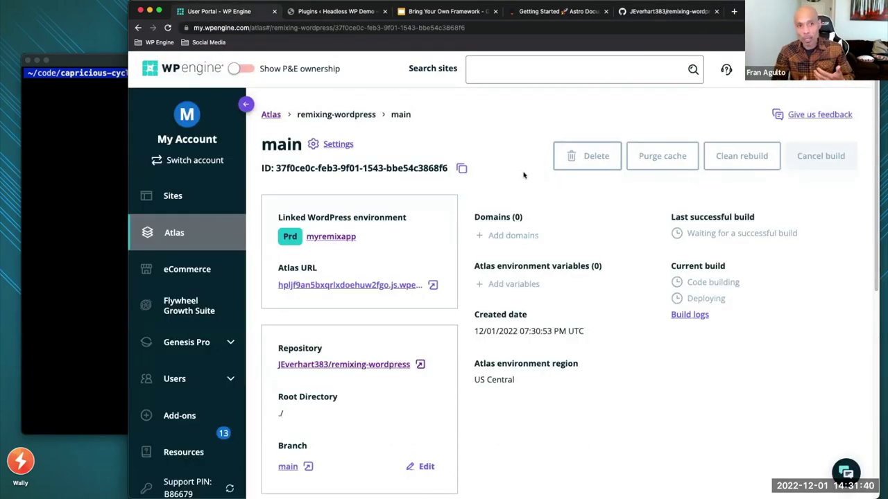
scroll(543, 248, "down", 3)
scroll(543, 248, "up", 3)
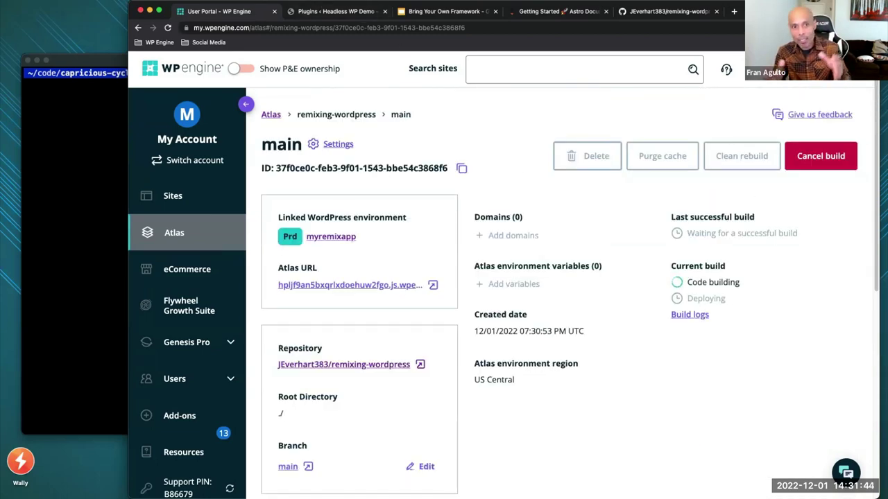
key("super+Tab")
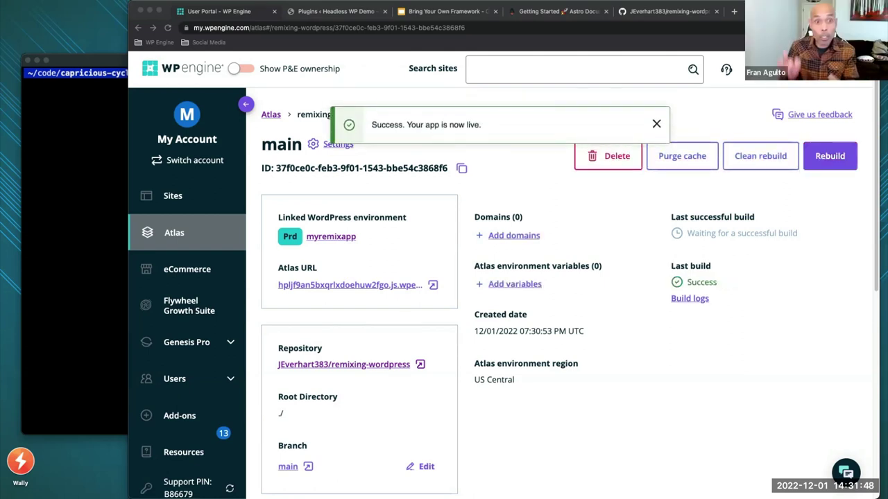
left_click(553, 280)
left_click(382, 285)
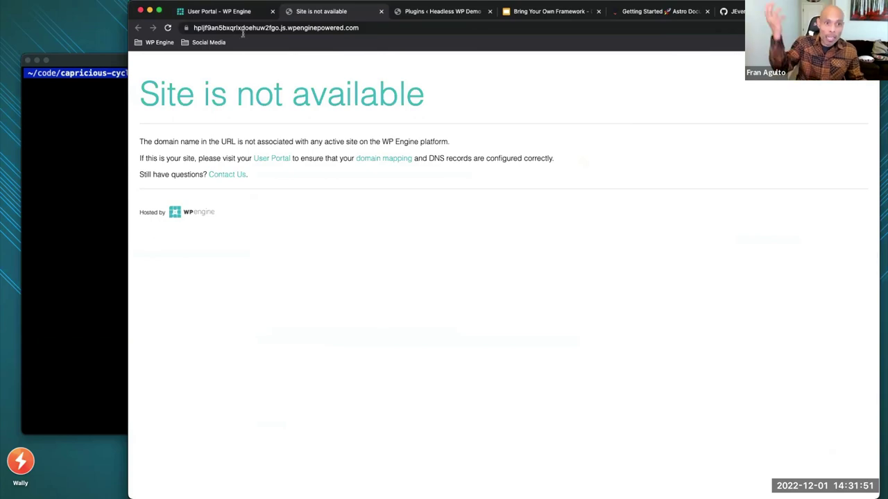
Go back to the portal and reload the remixing-wordpress environment page to check its build status
left_click(232, 15)
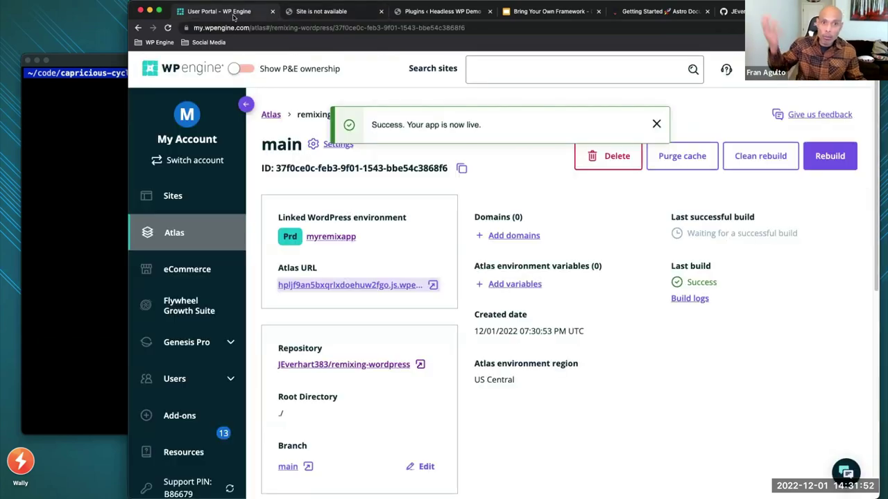
scroll(629, 307, "down", 5)
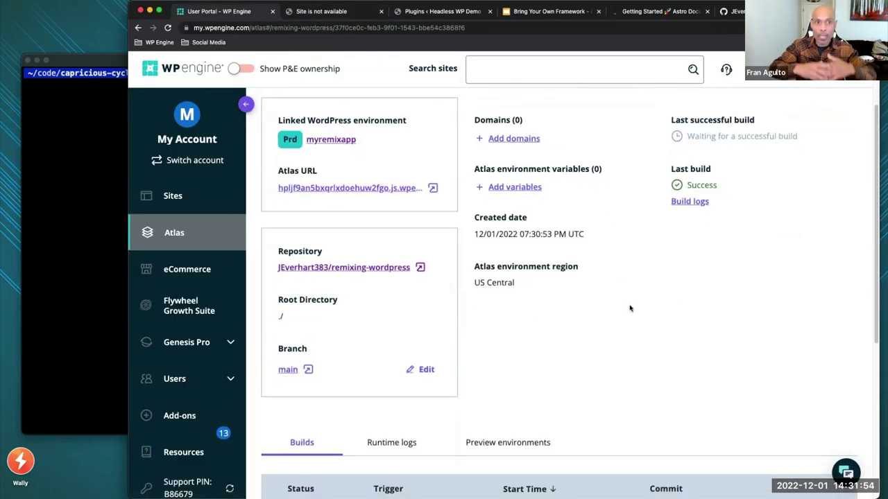
scroll(629, 308, "up", 4)
left_click(168, 29)
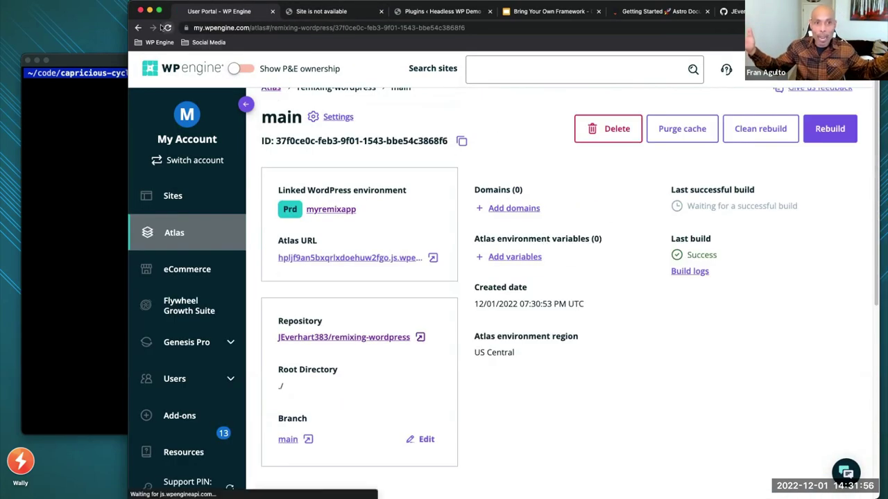
left_click(476, 182)
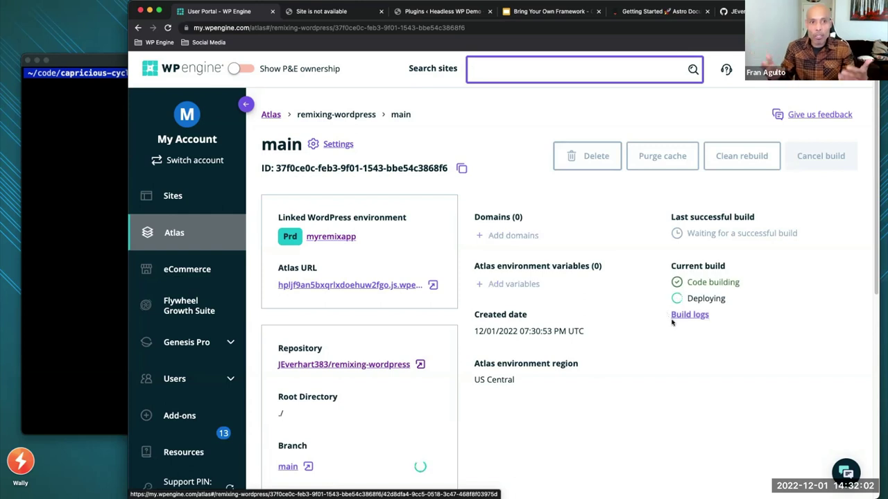
key("super+Tab")
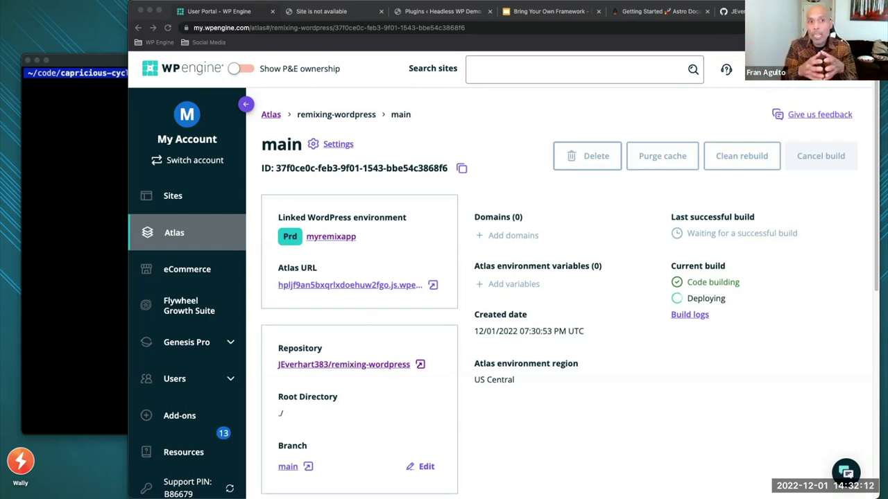
Open nuxt.com/docs/getting-started/deployment in a new tab, and shift the browser window slightly lower on the desktop
key("ctrl+t")
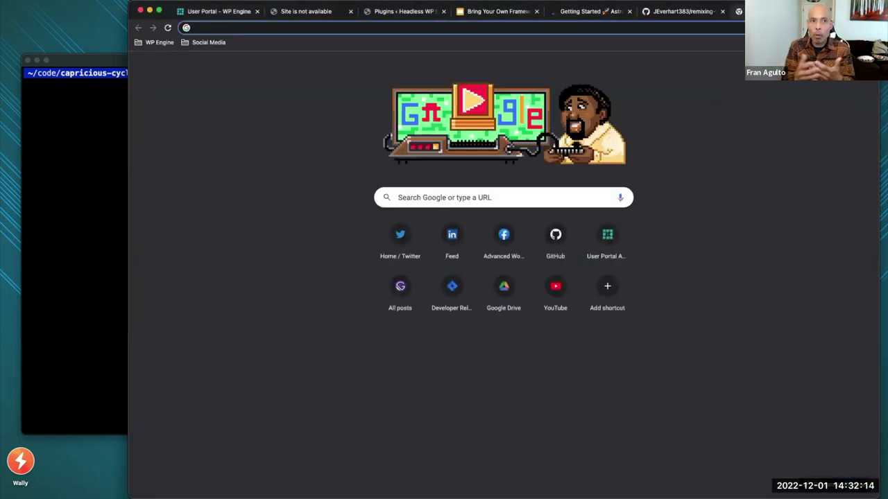
type("https://nuxt.com/docs/getting-started/deployment")
key("Return")
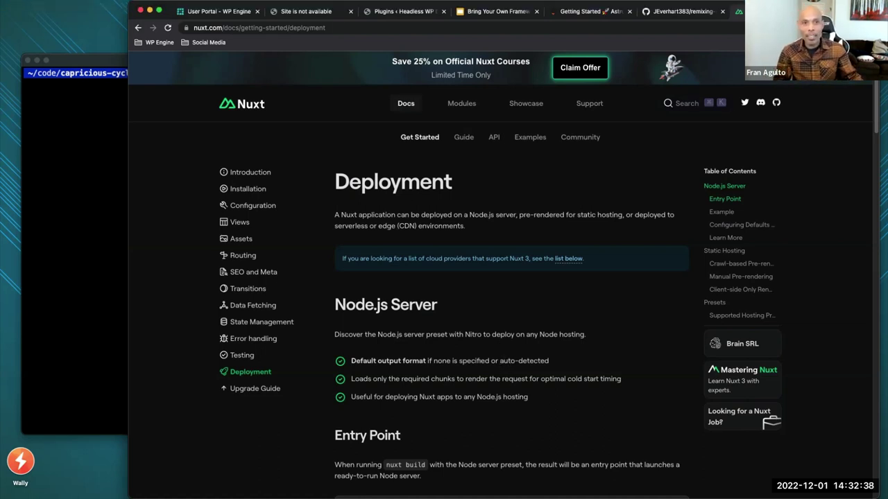
left_click_drag(305, 5, 303, 20)
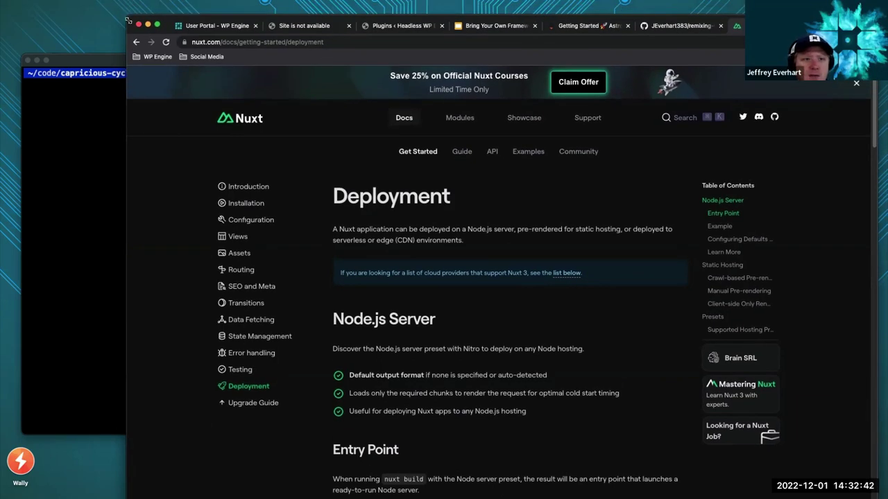
mouse_move(129, 17)
left_mouse_down()
mouse_move(138, 28)
mouse_move(121, 30)
left_mouse_up()
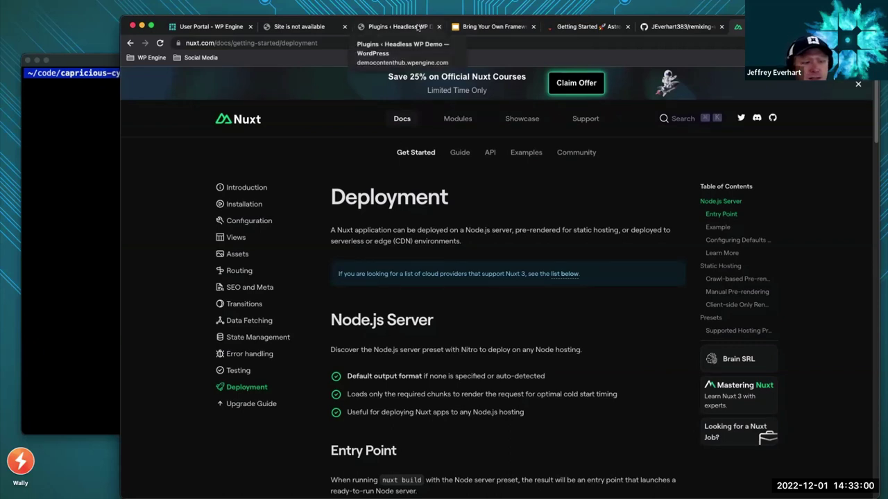
Open the GraphiQL IDE in the Headless WP Demo admin and show the Query Composer
left_click(418, 26)
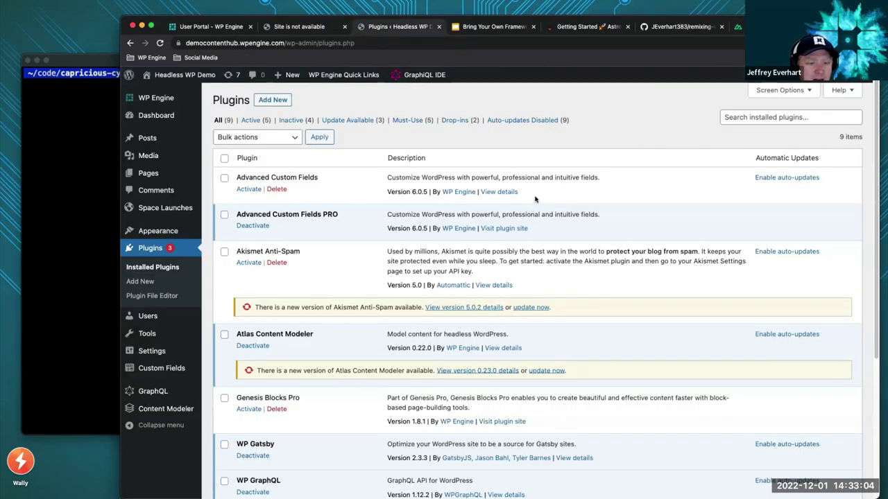
mouse_move(158, 396)
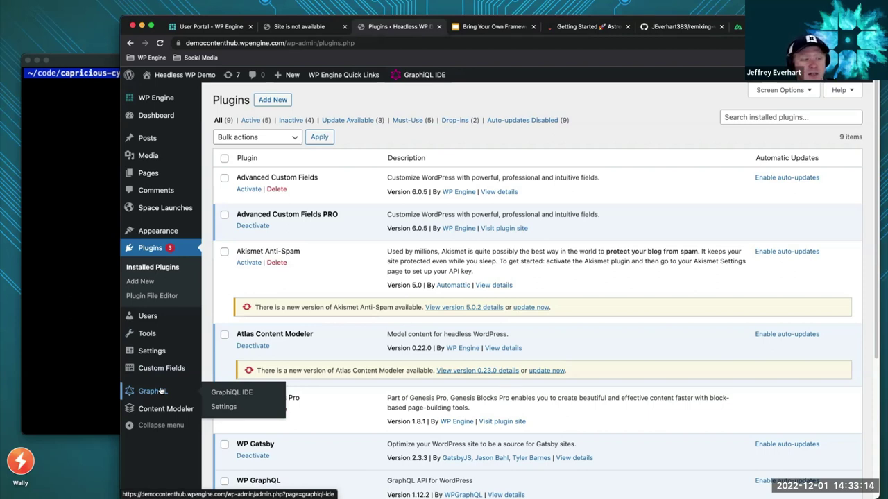
left_click(160, 391)
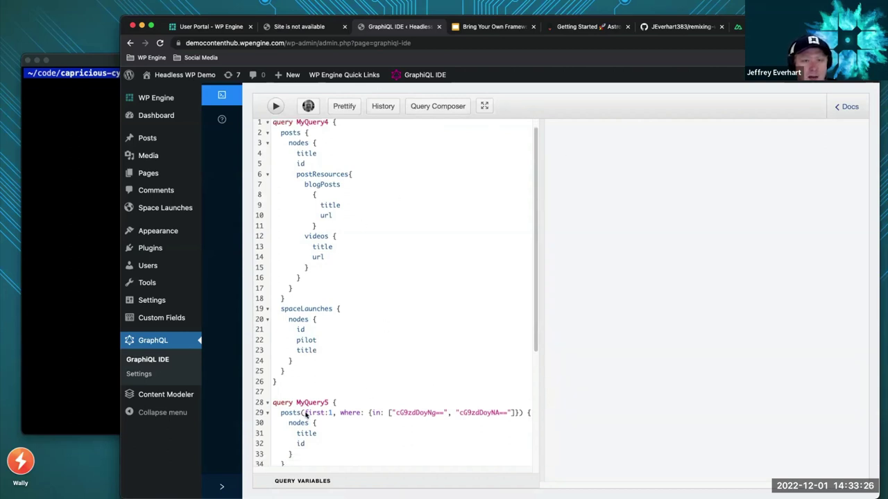
left_click(451, 105)
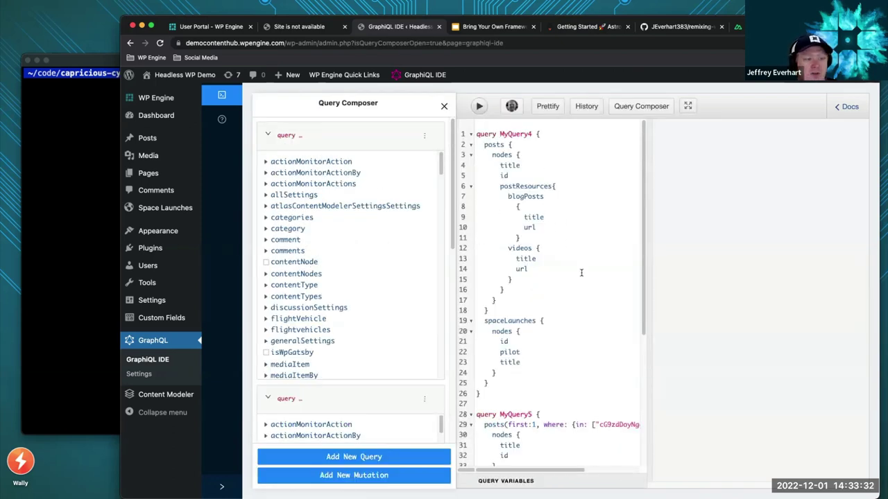
Run the query MyQuery4 and highlight its postResources block with the blogPosts and videos fields
scroll(548, 343, "down", 1)
scroll(547, 342, "up", 1)
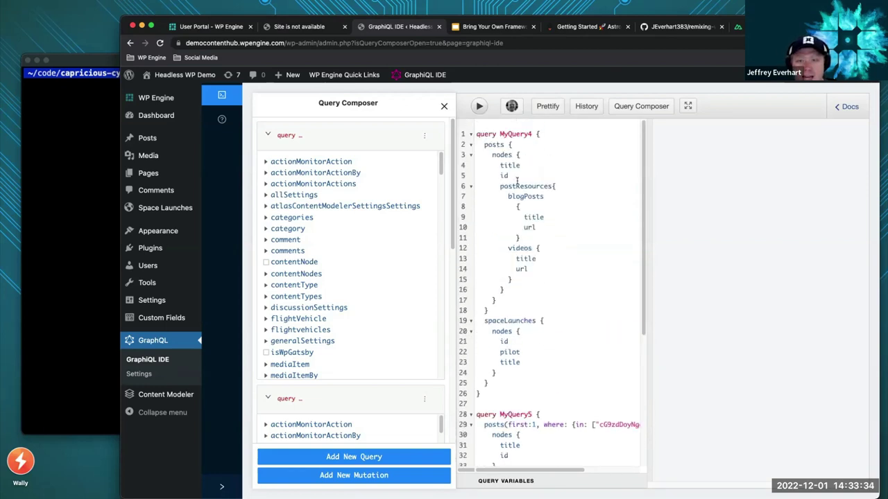
left_click(480, 106)
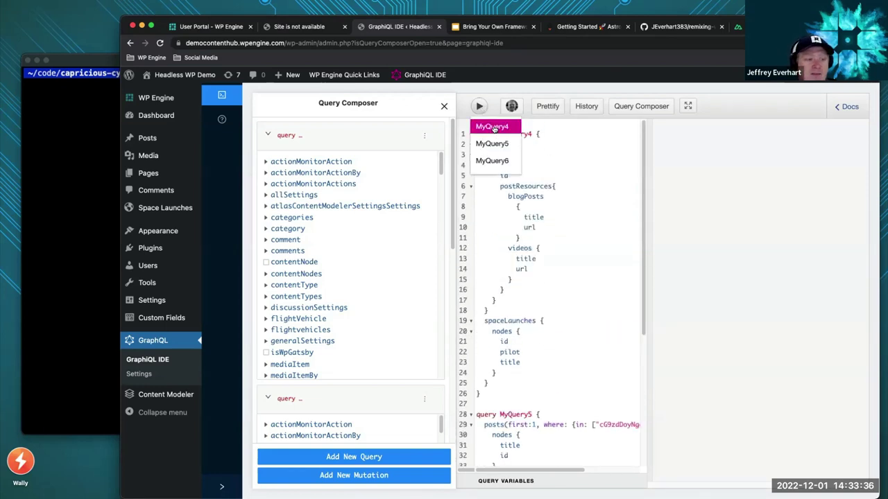
left_click(493, 127)
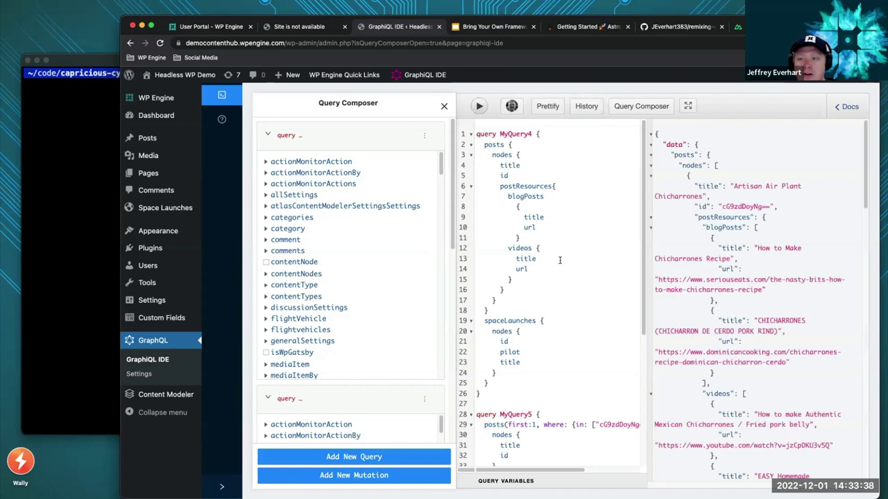
scroll(676, 223, "down", 1)
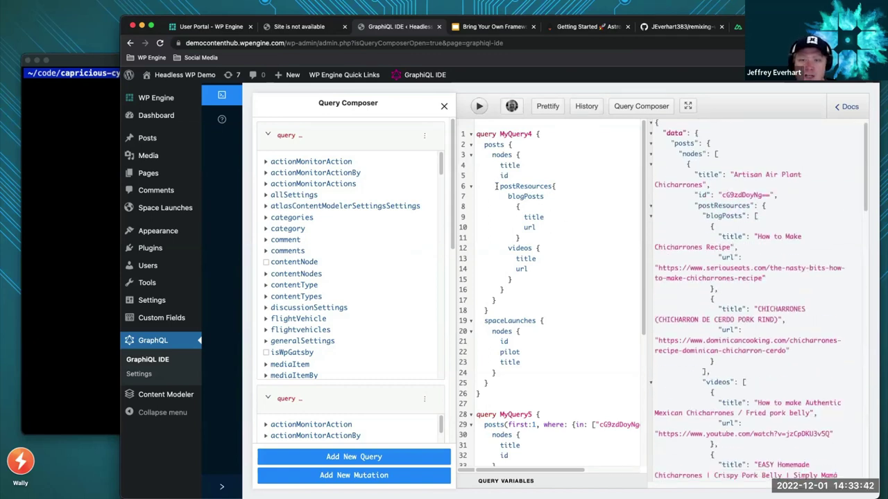
left_click_drag(496, 186, 562, 283)
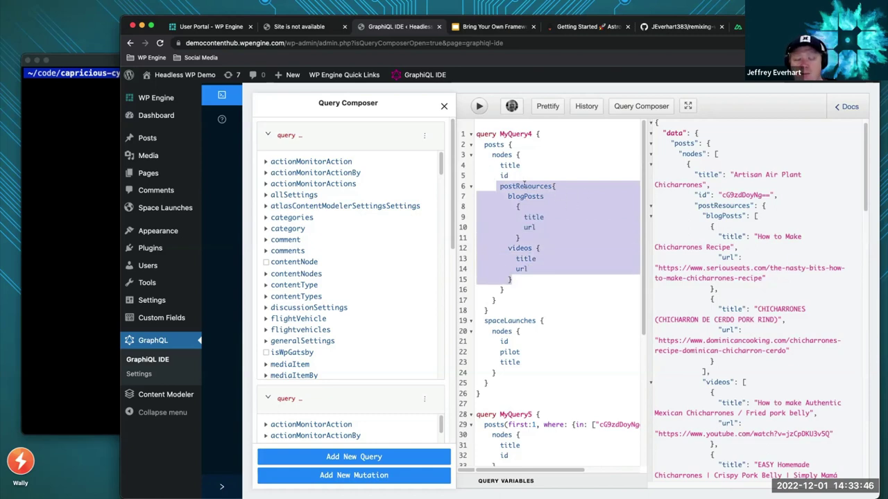
Show the ACF field groups, and open the Artisan Air Plant Chicharrones post to examine its Post Resources fields
left_click(161, 318)
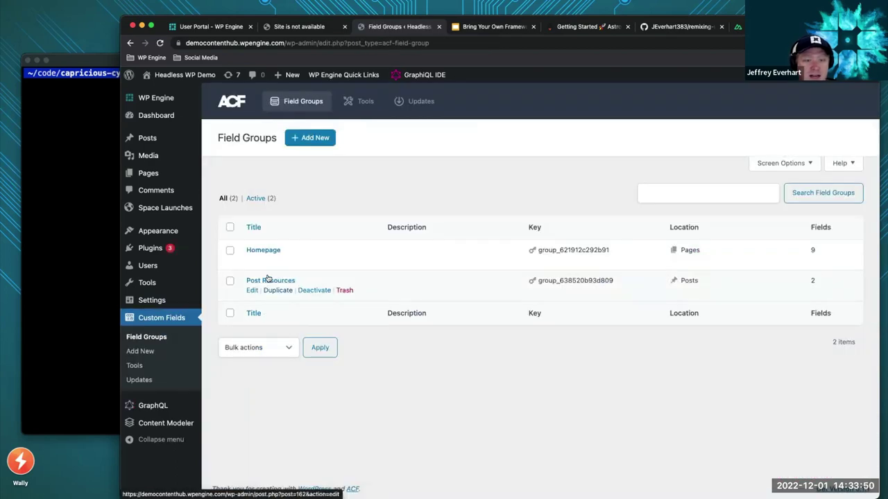
left_click(153, 138)
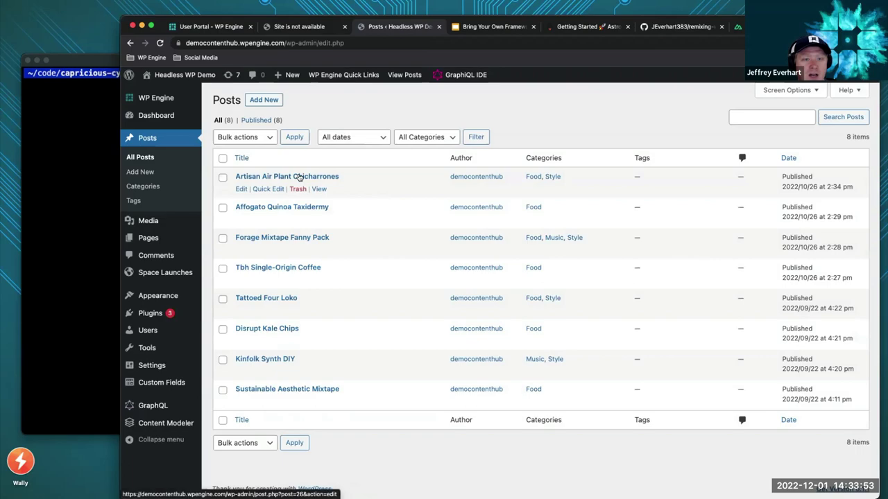
left_click(298, 176)
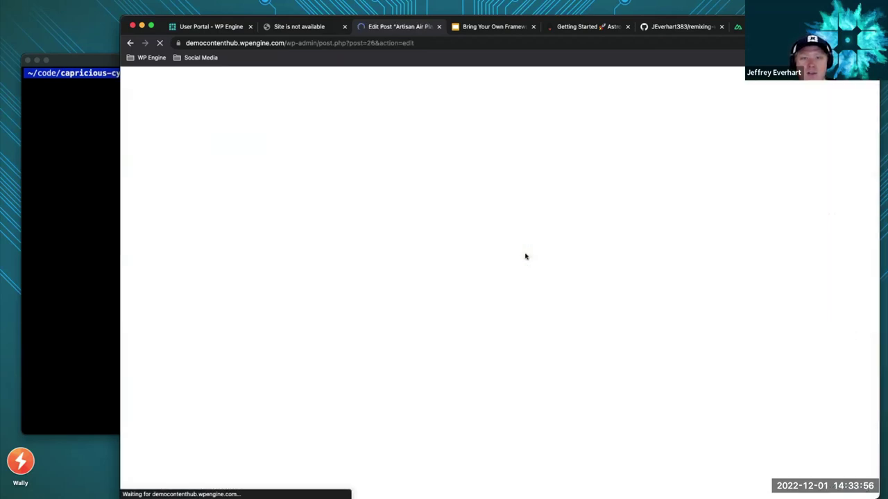
scroll(525, 256, "down", 15)
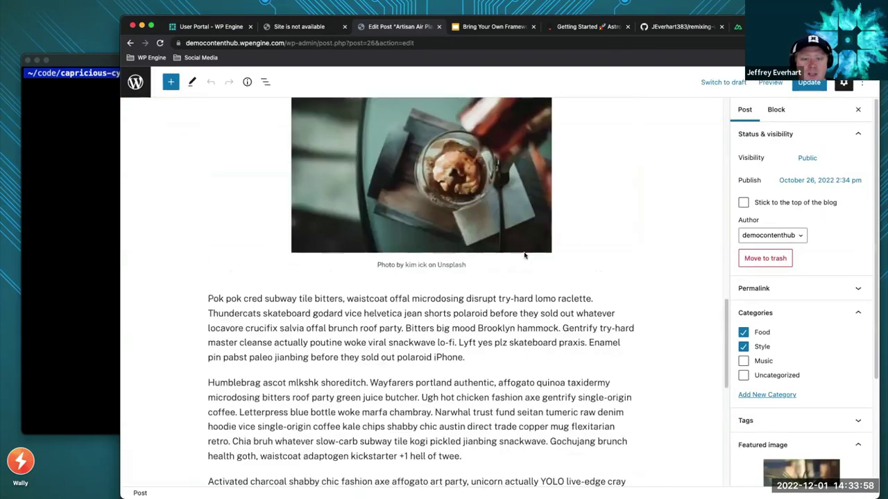
scroll(525, 257, "down", 10)
scroll(405, 337, "up", 4)
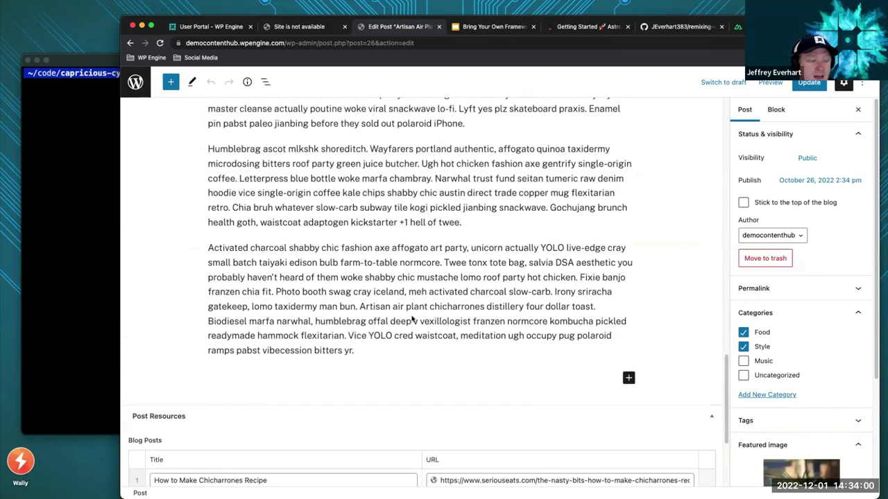
scroll(411, 319, "up", 12)
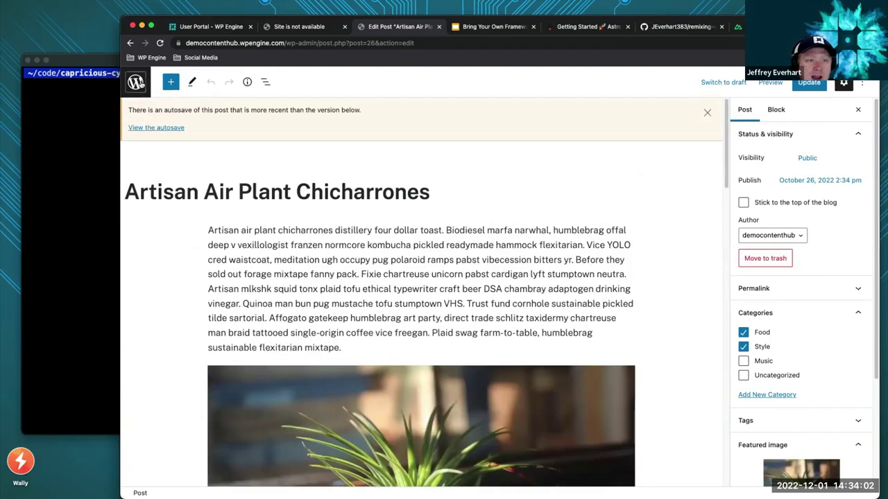
Leave the post editor, reopen the GraphiQL IDE and run the query MyQuery4 again
left_click(136, 83)
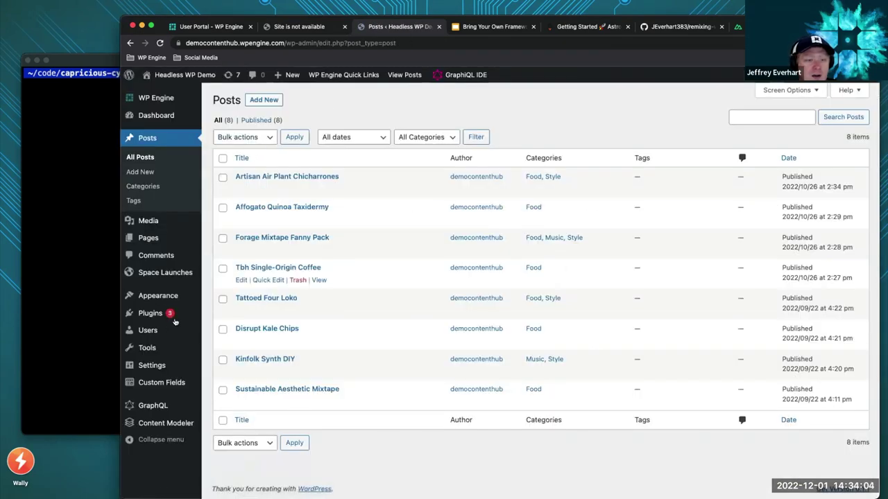
left_click(160, 403)
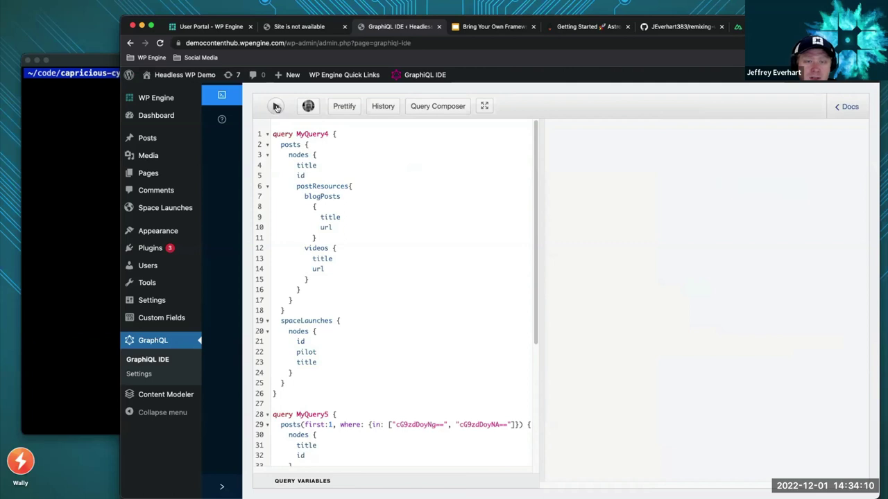
left_click(276, 106)
left_click(287, 125)
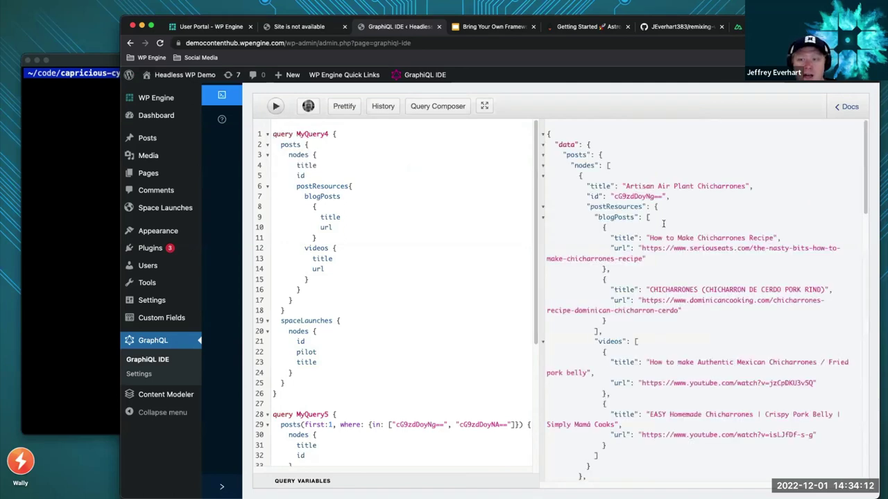
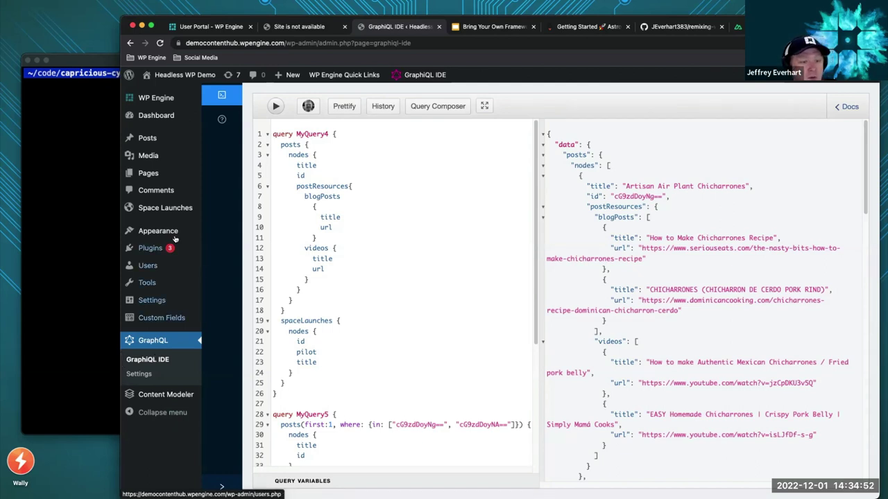
Review the installed plugins of the Headless WP Demo site, through to WPGraphQL for Advanced Custom Fields
left_click(150, 248)
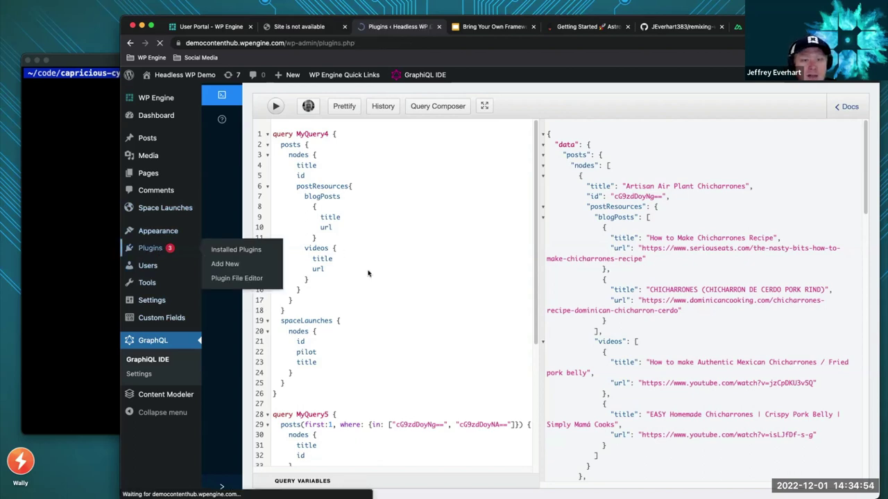
scroll(307, 246, "down", 4)
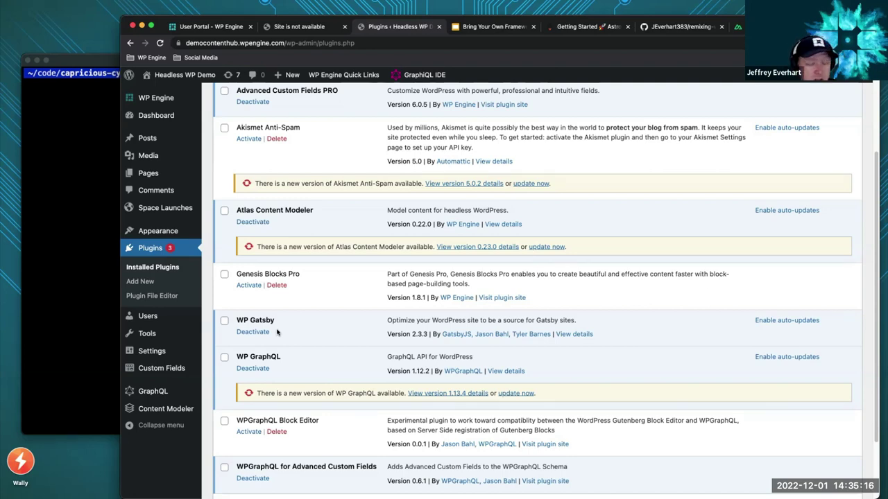
scroll(305, 301, "down", 3)
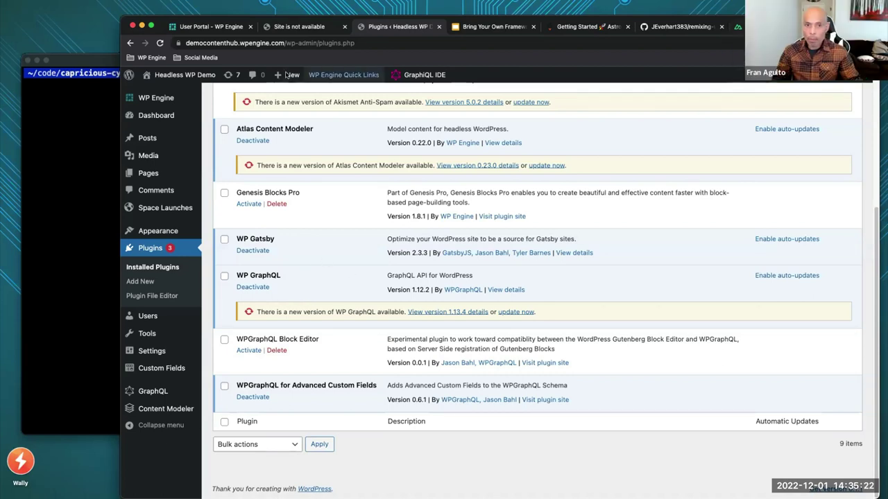
Go back to the portal, reload the remixing-wordpress main environment and open its live site from the Atlas URL
left_click(220, 29)
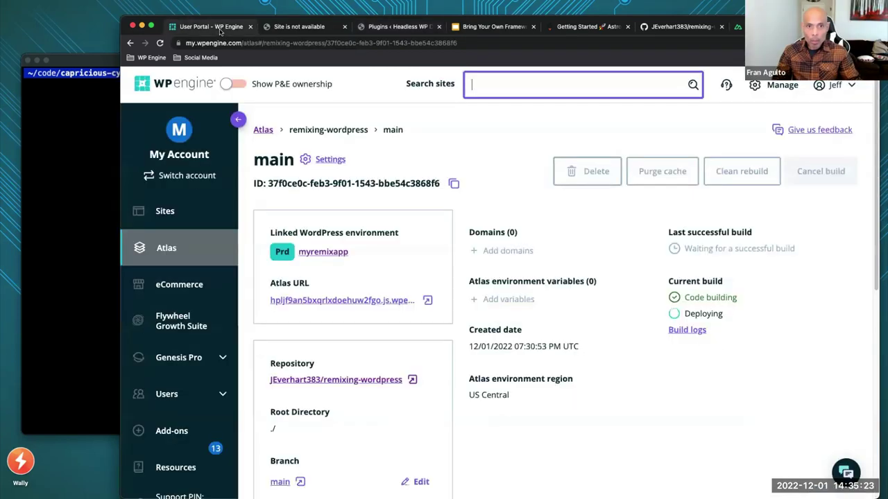
left_click(610, 267)
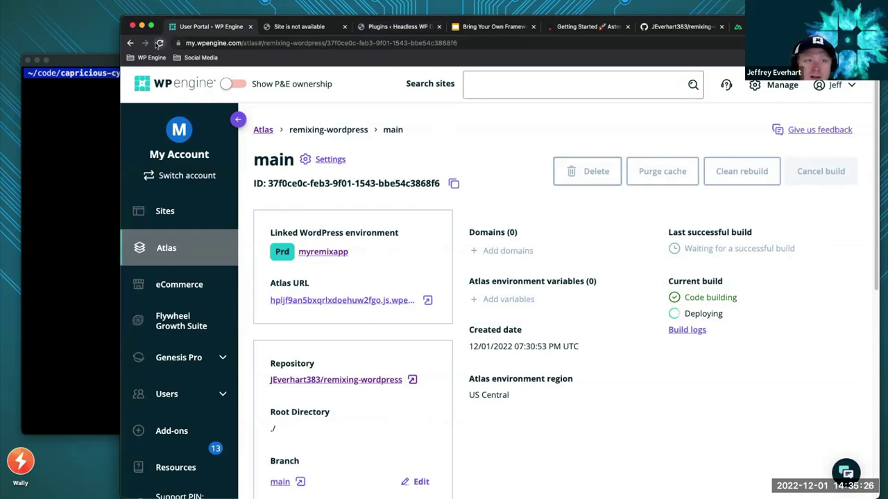
left_click(159, 43)
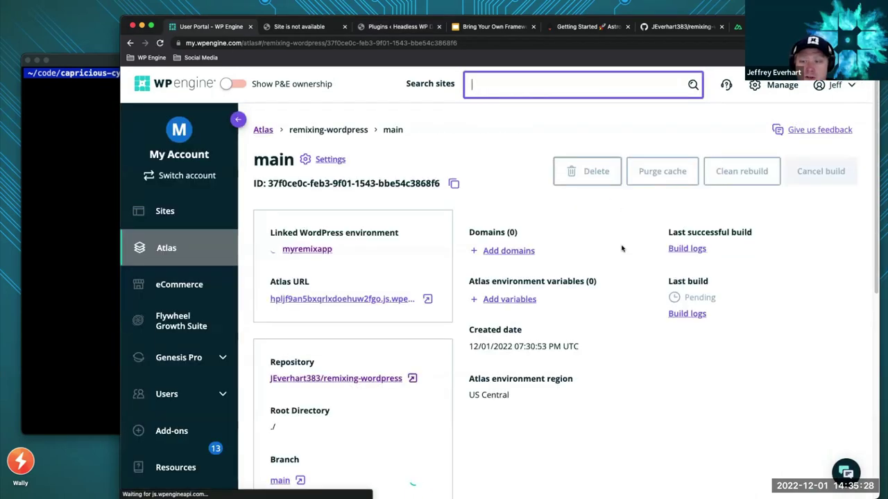
left_click(359, 299)
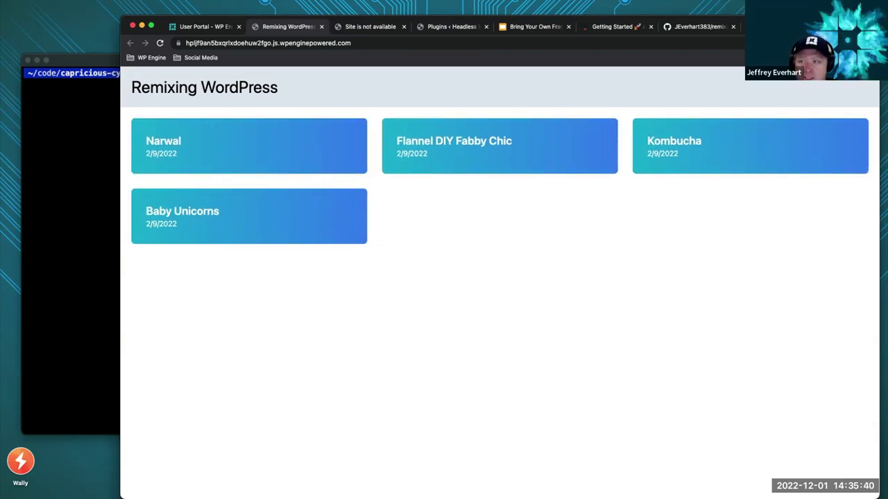
Search for hipster ipsum in a new browser tab, open the Hipster Ipsum generator and generate 5 paragraphs of filler text
key("super+t")
type("hi")
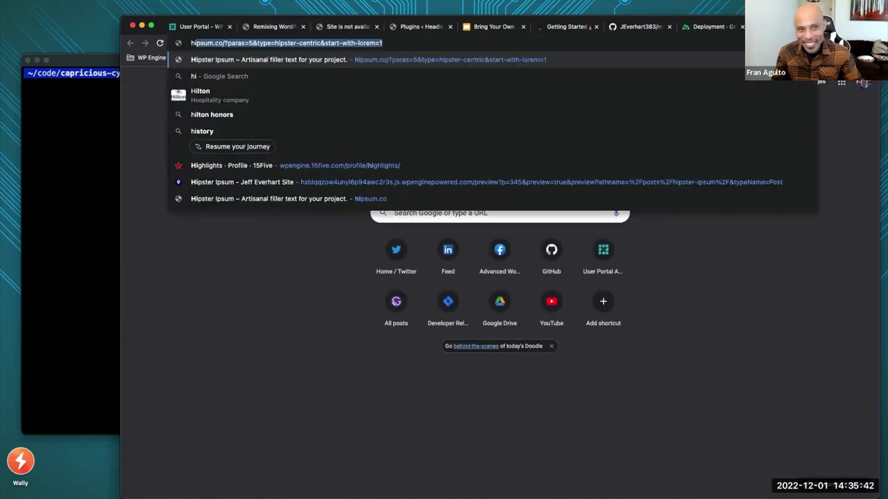
type("pster")
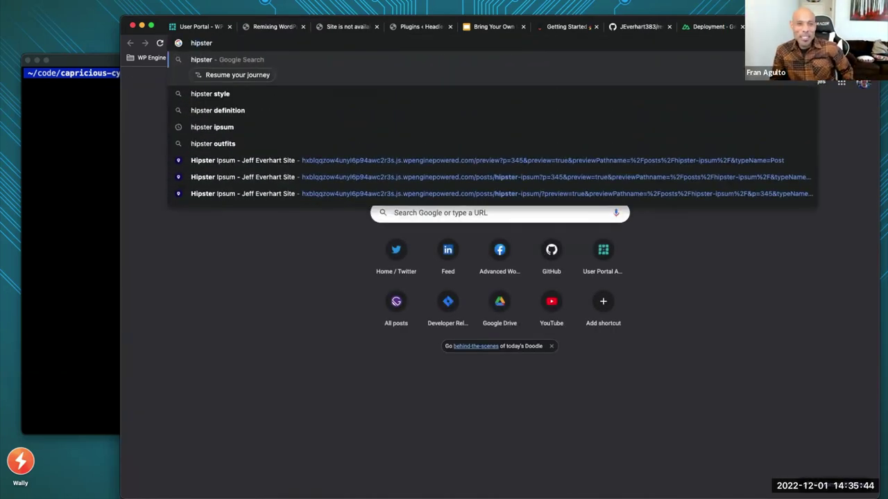
type(" ipsum")
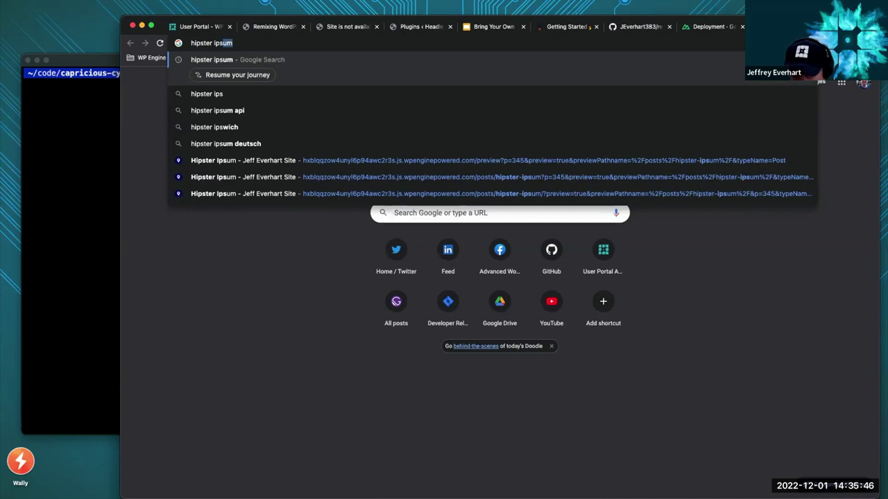
key("Return")
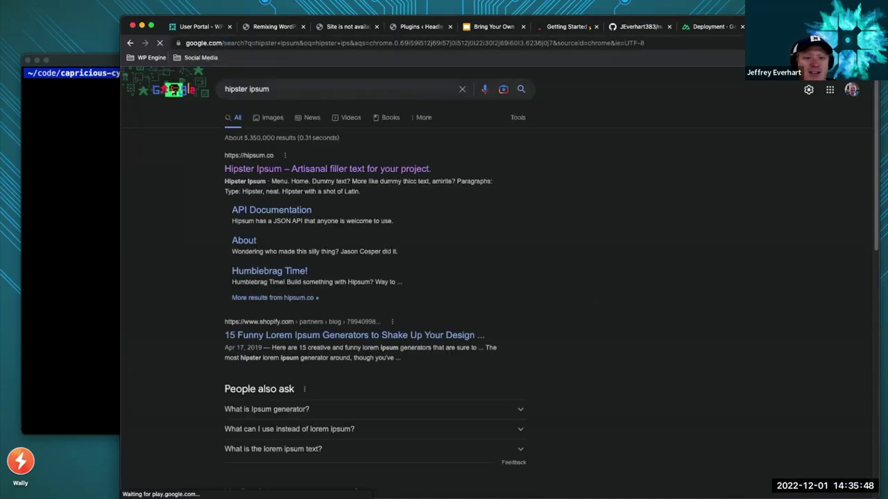
left_click(373, 171)
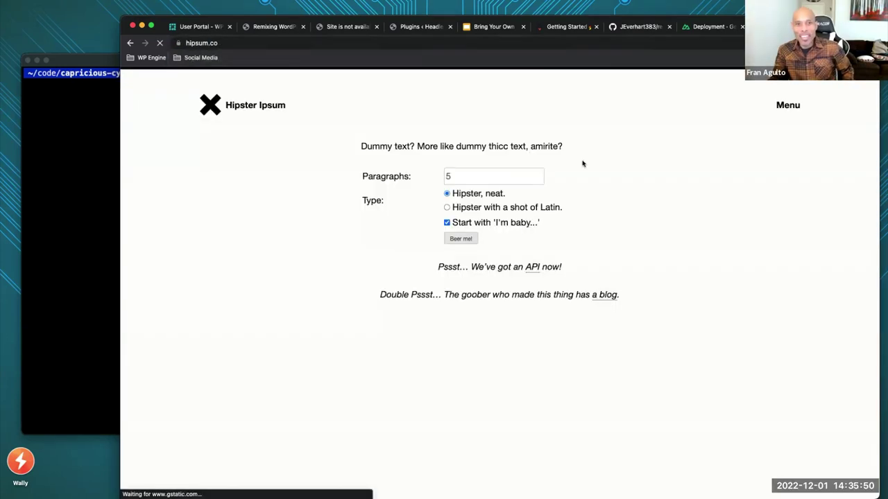
left_click(465, 238)
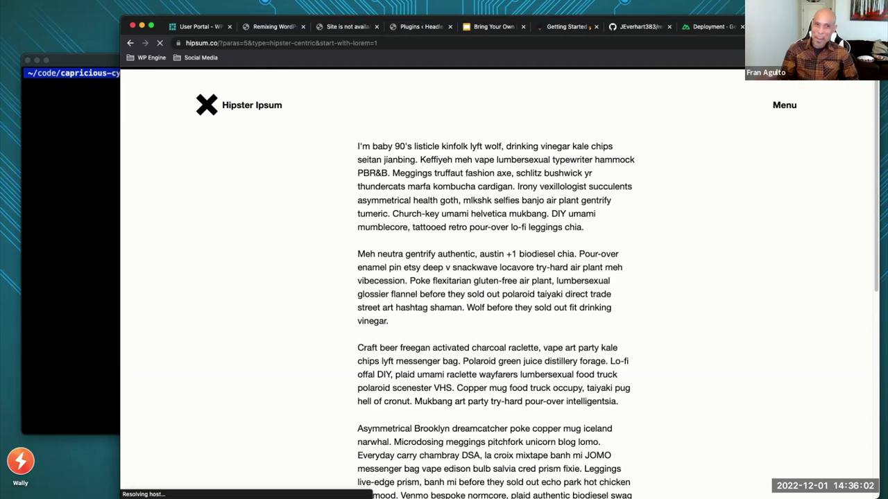
Close the Hipster Ipsum page and the outdated Site is not available page
key("super+w")
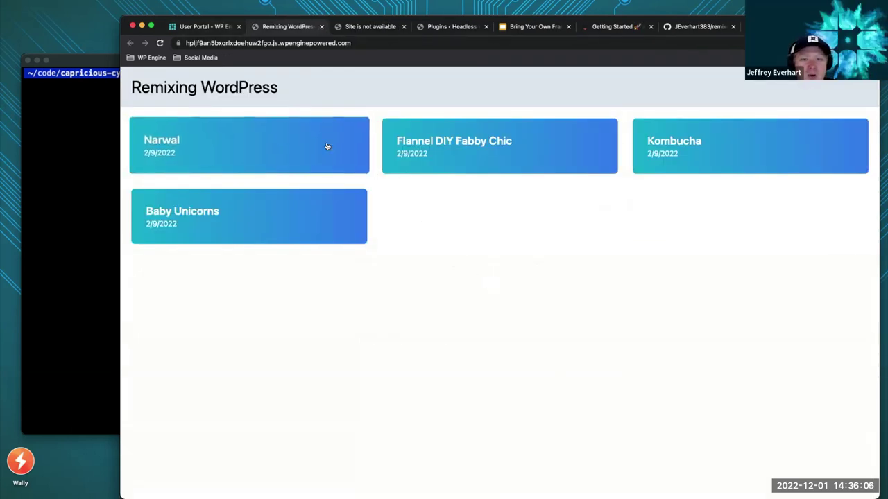
left_click(359, 29)
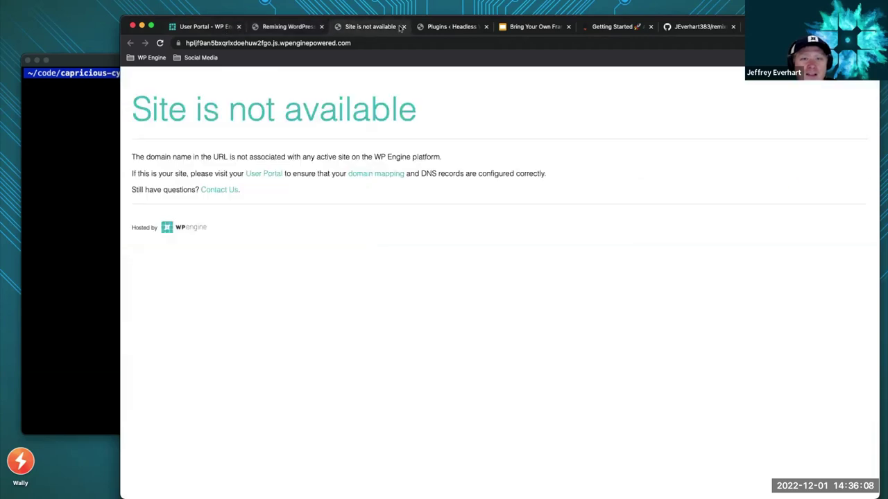
key("super+w")
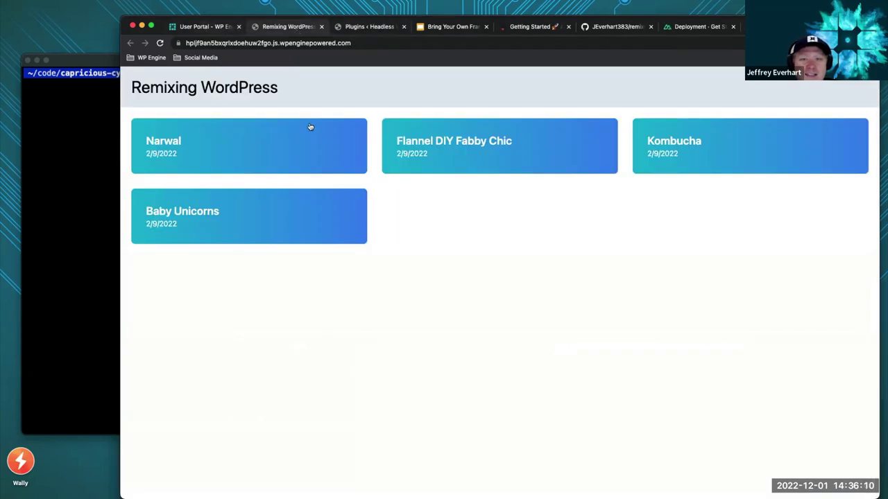
Inspect the live Remixing WordPress site with the developer tools, and reload the page to record its network requests
right_click(448, 289)
left_click(493, 412)
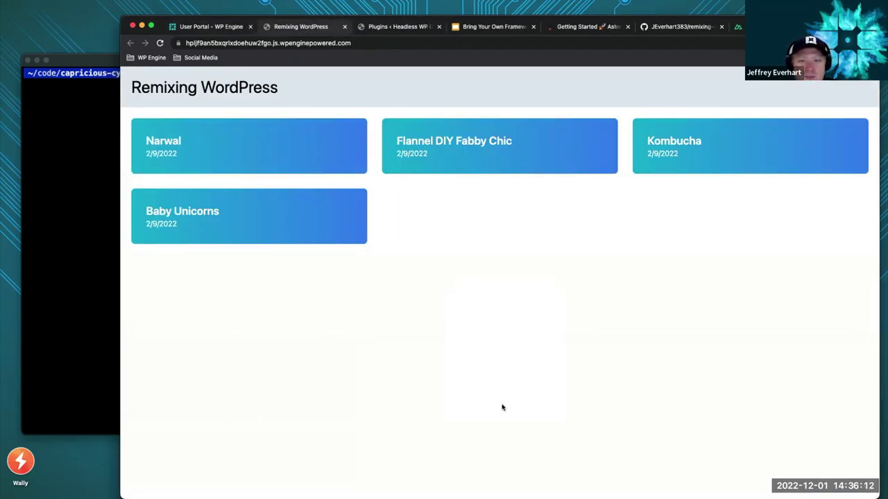
left_click_drag(298, 194, 298, 271)
left_click(339, 277)
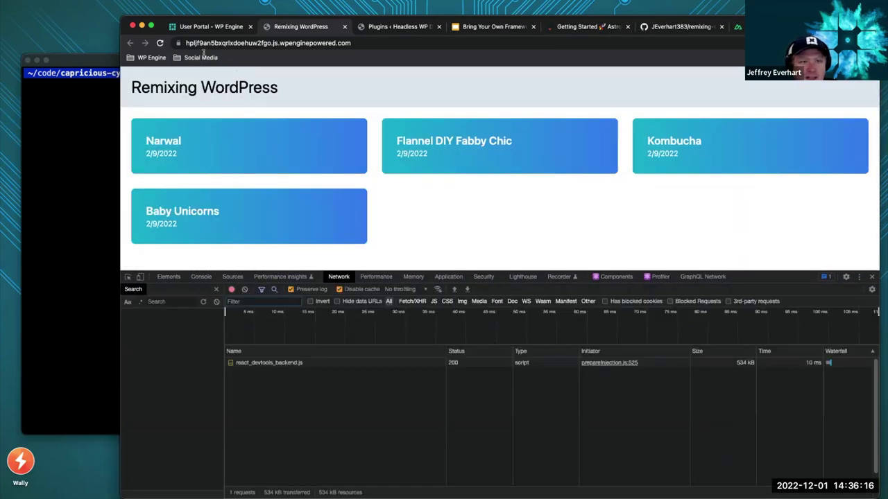
left_click(159, 42)
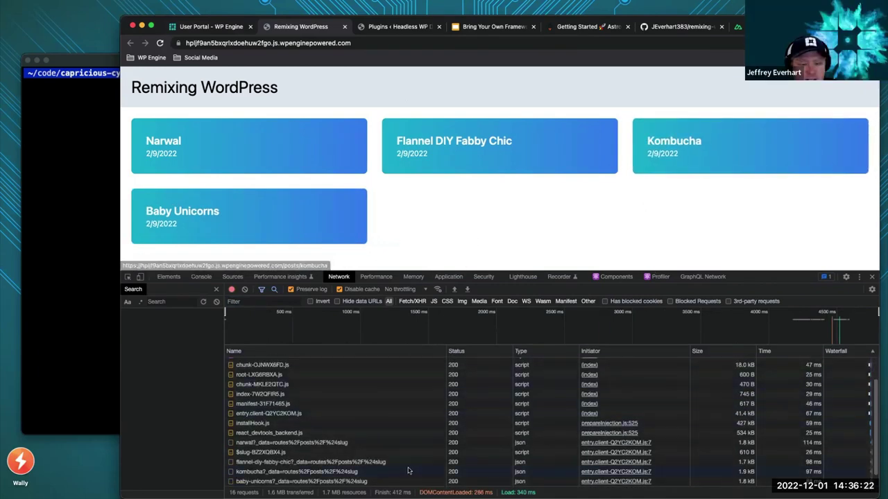
Examine the kombucha data request, open the Kombucha post on the site and close the developer tools
left_click(312, 472)
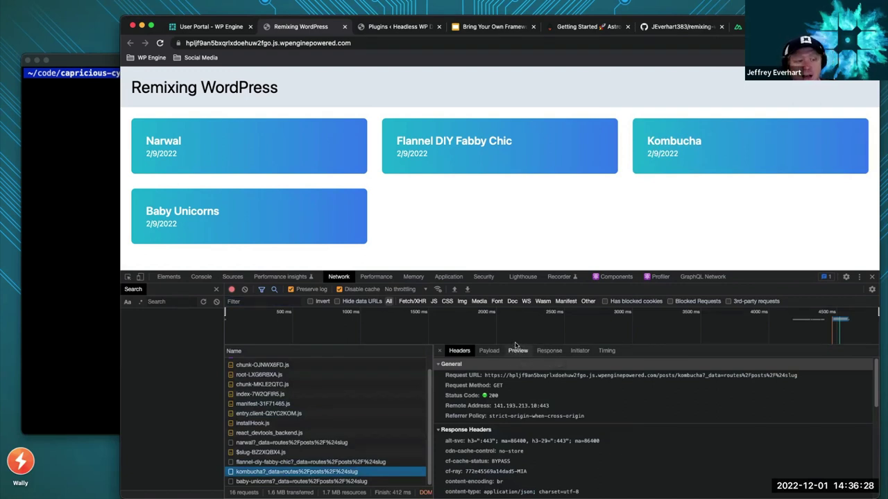
left_click(680, 156)
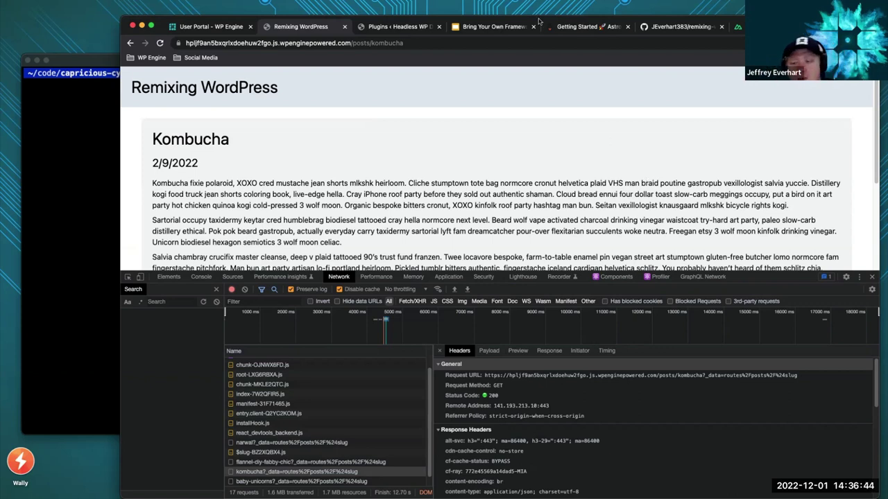
left_click(872, 277)
Go back to the portal to review the list of Atlas apps, and close the Remixing WordPress site
left_click(218, 26)
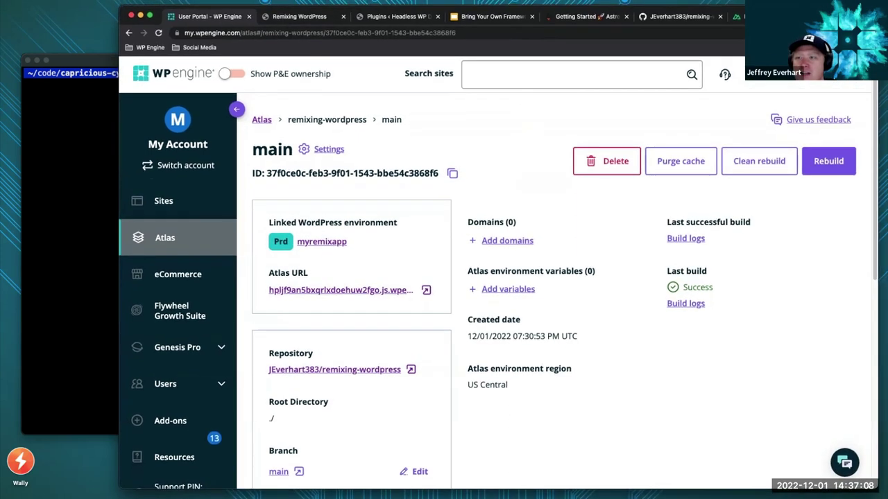
left_click(269, 125)
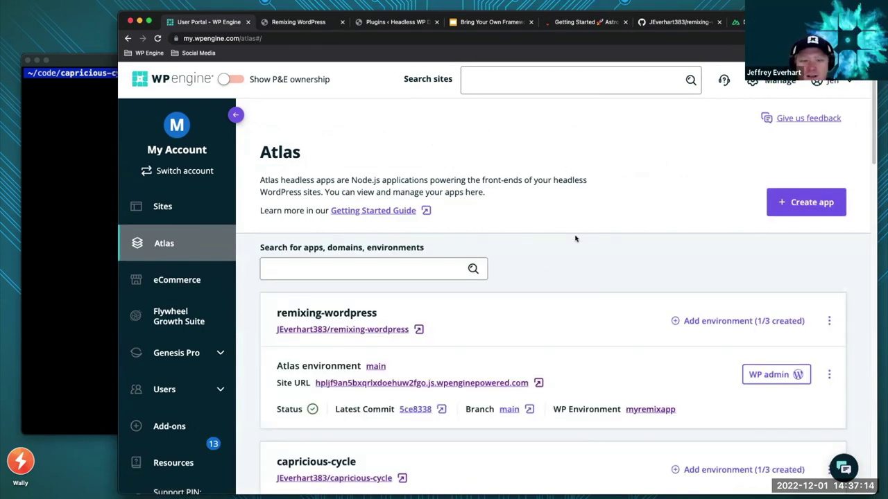
scroll(574, 239, "down", 5)
scroll(575, 238, "up", 5)
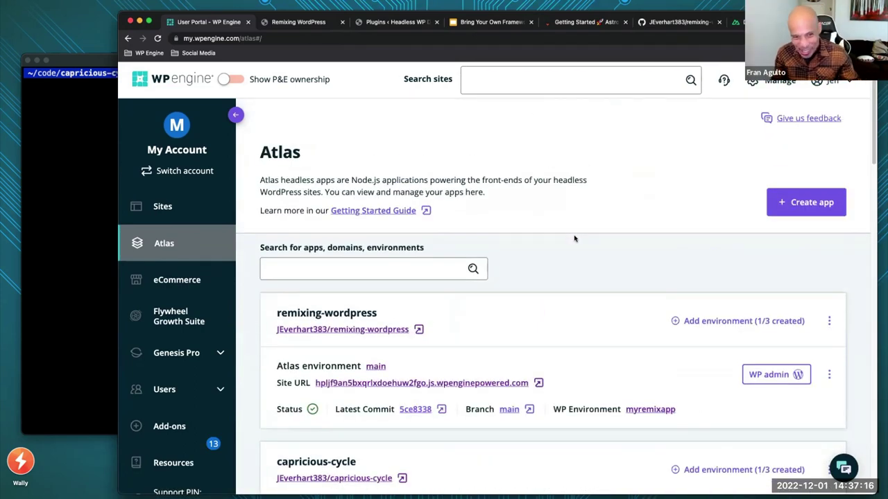
left_click(294, 25)
left_click(342, 23)
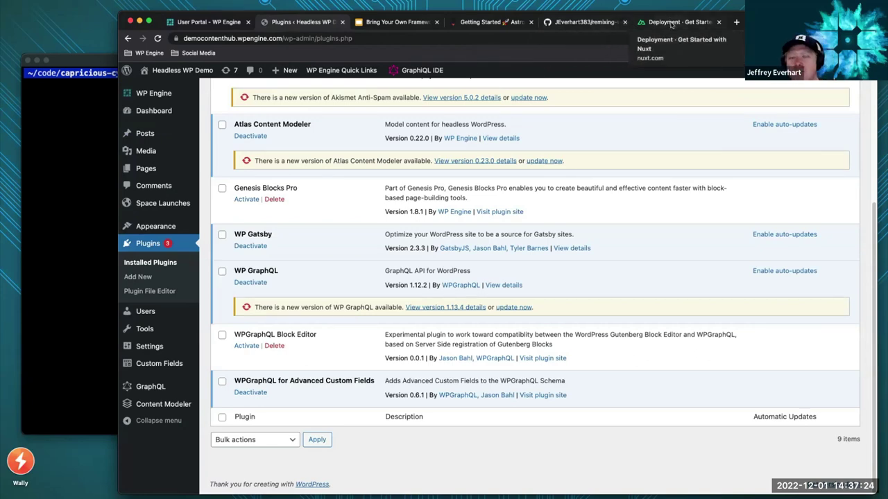
Open the Nuxt Deployment documentation and read its introduction to the Node.js server options
left_click(671, 23)
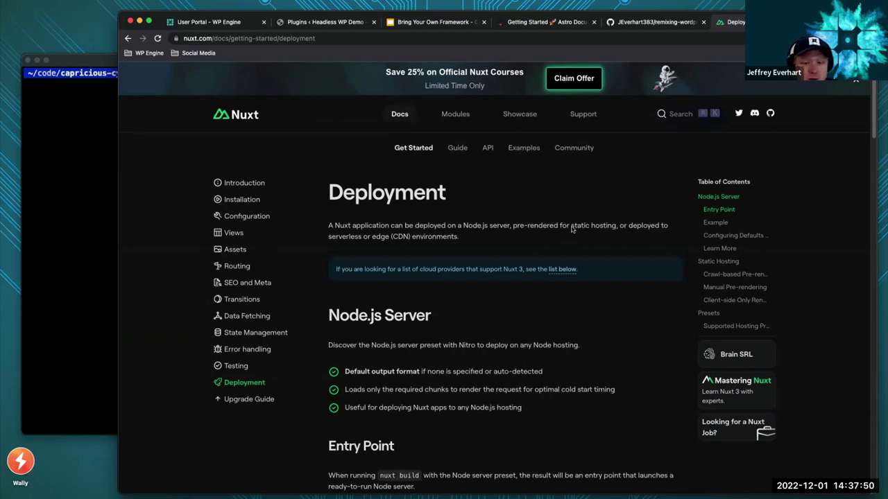
scroll(573, 229, "down", 1)
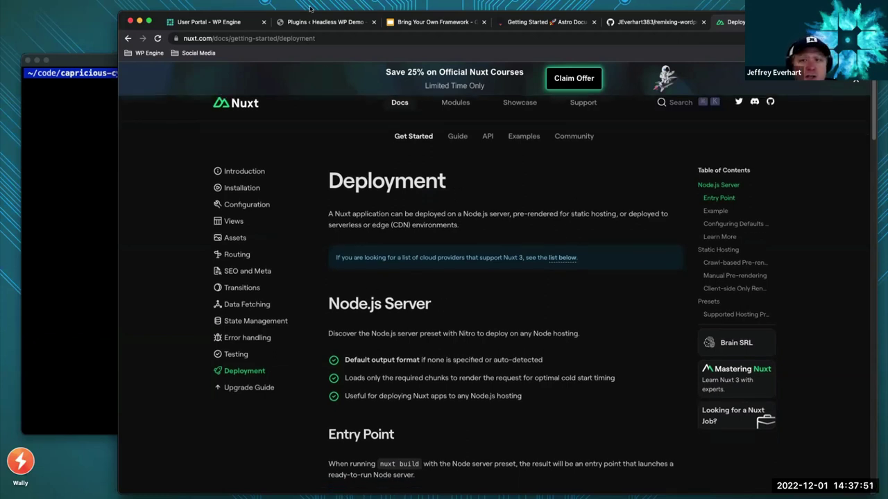
Search the GitHub profile's repositories for nuxt and open the package.json file of the nuxt-app repository
left_click(666, 23)
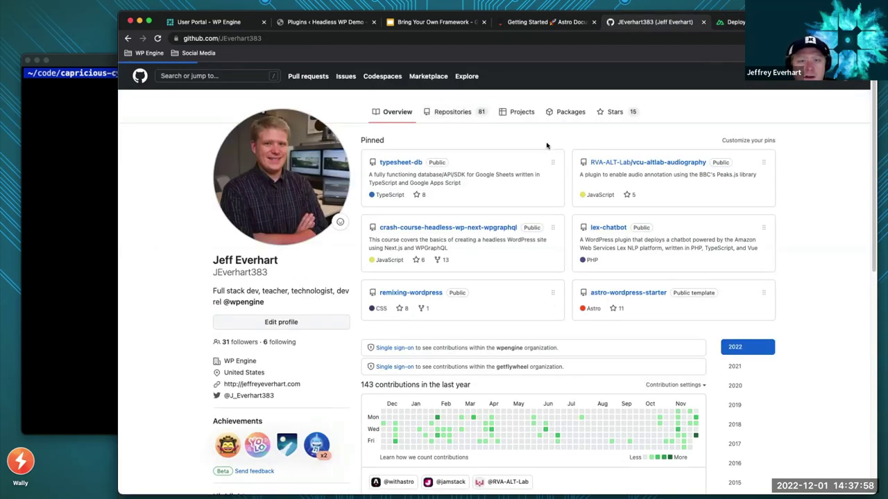
left_click(452, 112)
left_click(516, 139)
type("nu")
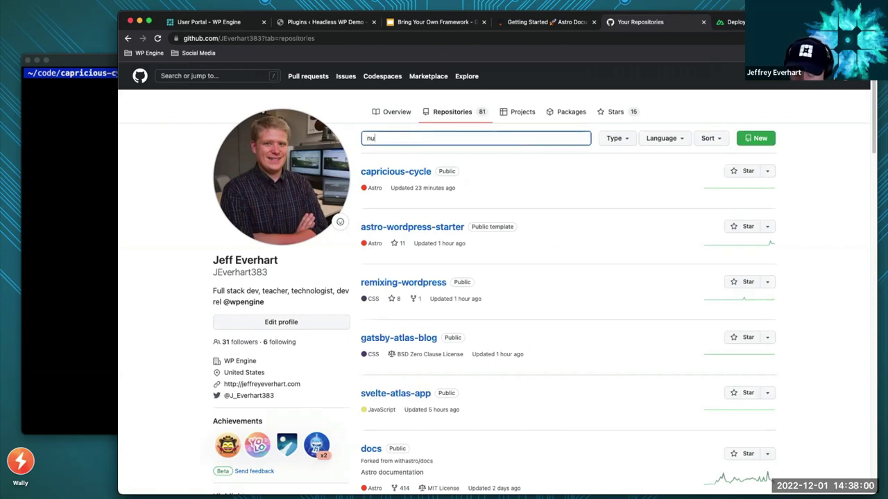
type("xt")
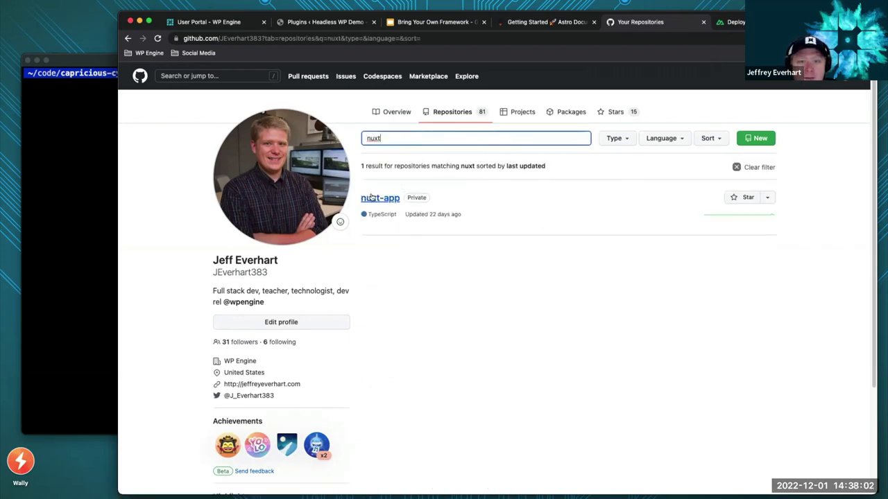
left_click(522, 198)
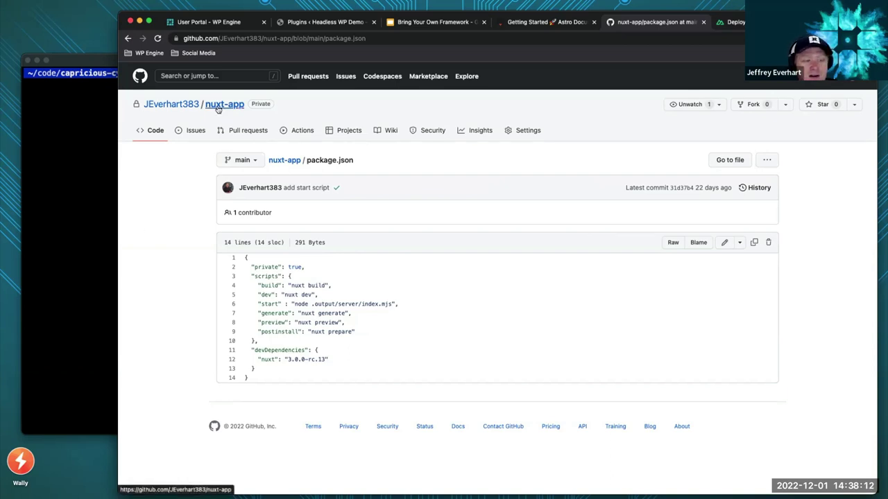
Go back to the Nuxt documentation and read the Installation guide down to the New Project command
key("ctrl+Tab")
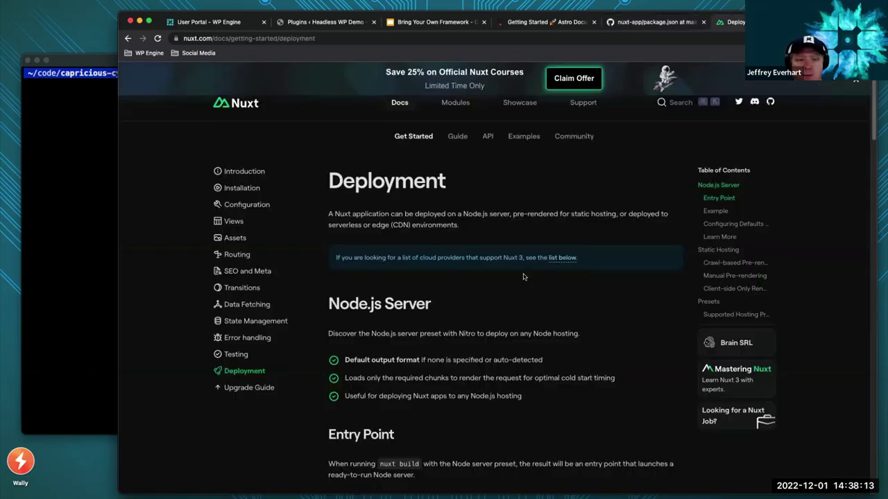
left_click(236, 188)
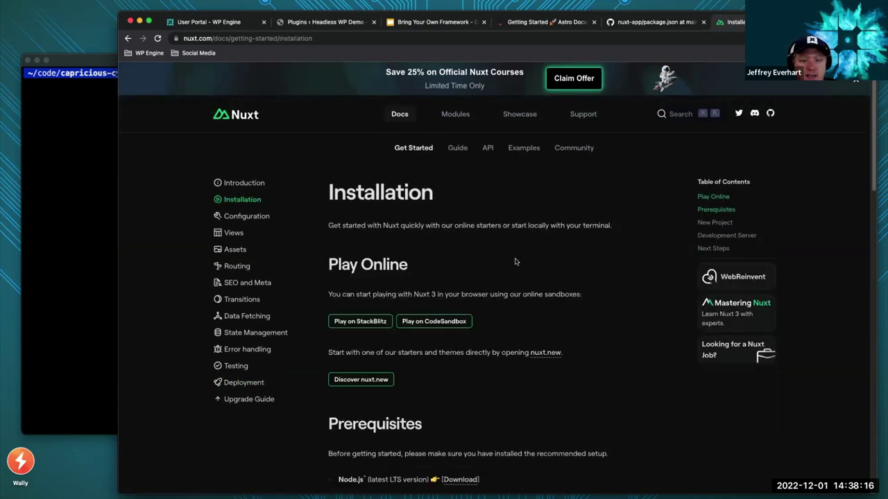
scroll(515, 261, "down", 5)
scroll(446, 392, "down", 5)
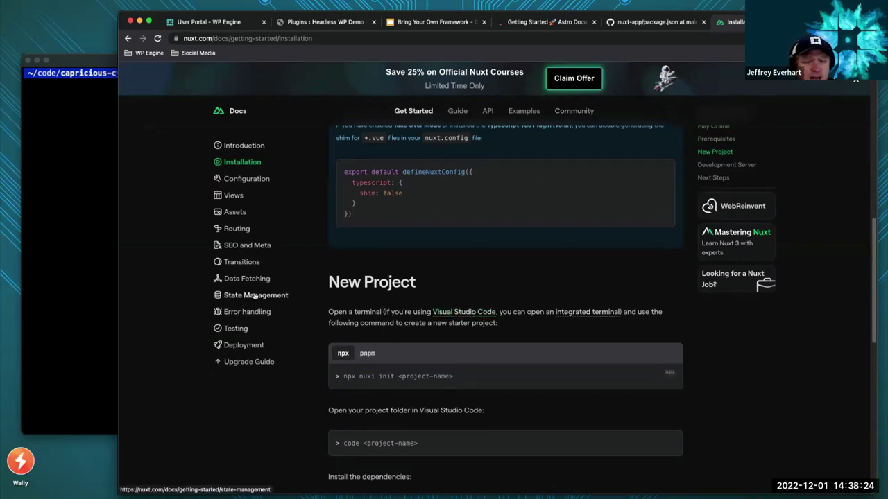
Return to the Nuxt Deployment guide and examine the Node.js Server, Entry Point and Example sections
left_click(244, 345)
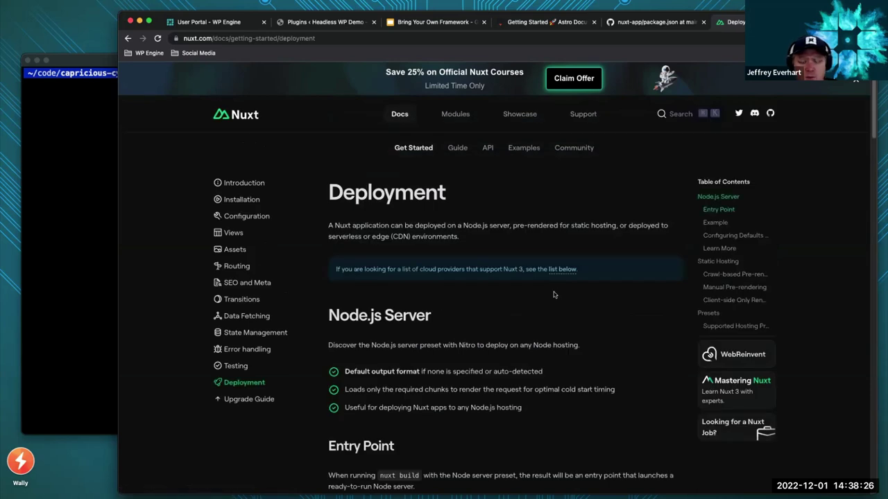
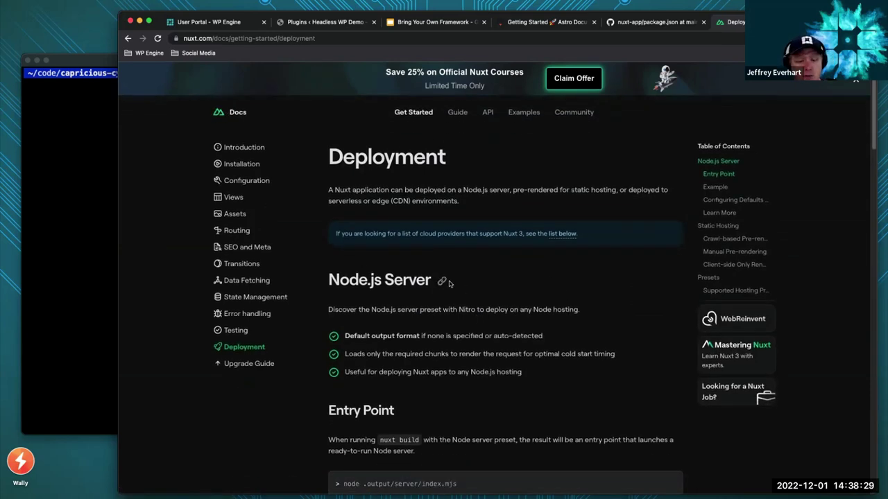
scroll(425, 279, "down", 3)
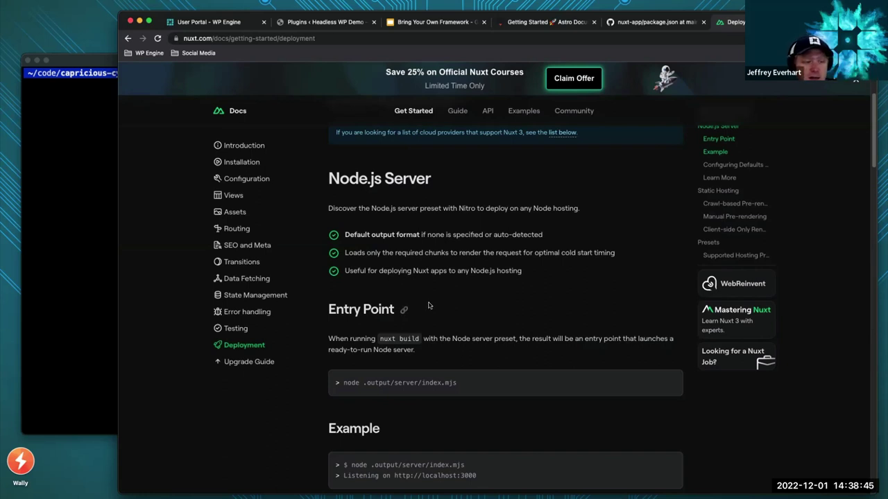
scroll(448, 357, "down", 2)
scroll(481, 354, "down", 2)
scroll(481, 353, "up", 2)
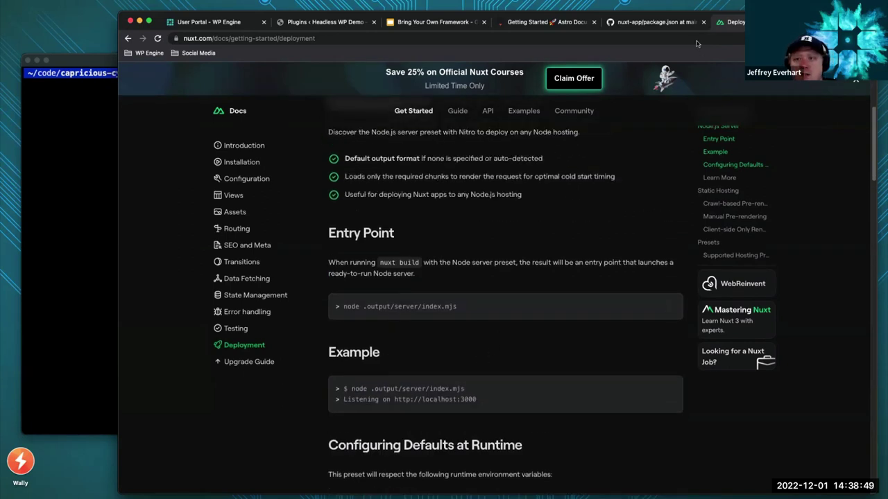
Highlight the start script command in nuxt-app's package.json and compare it with the entry point in the Nuxt documentation
left_click(656, 22)
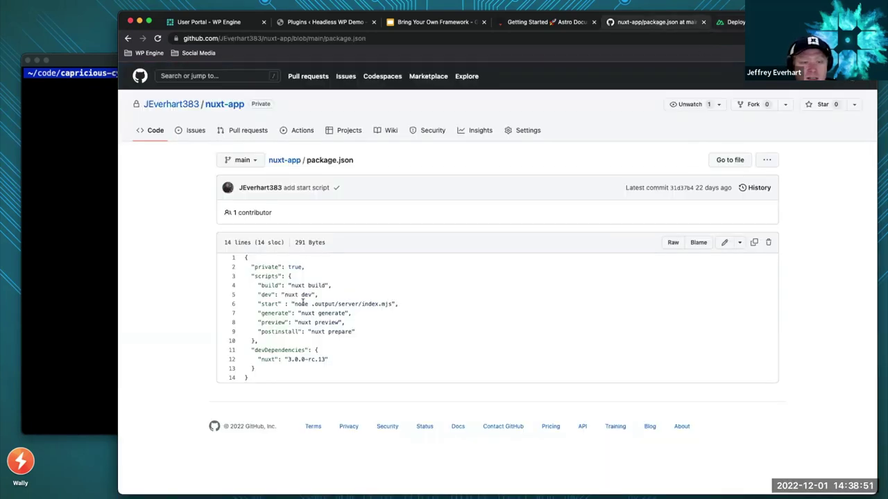
left_click_drag(292, 303, 393, 304)
key("ctrl+Tab")
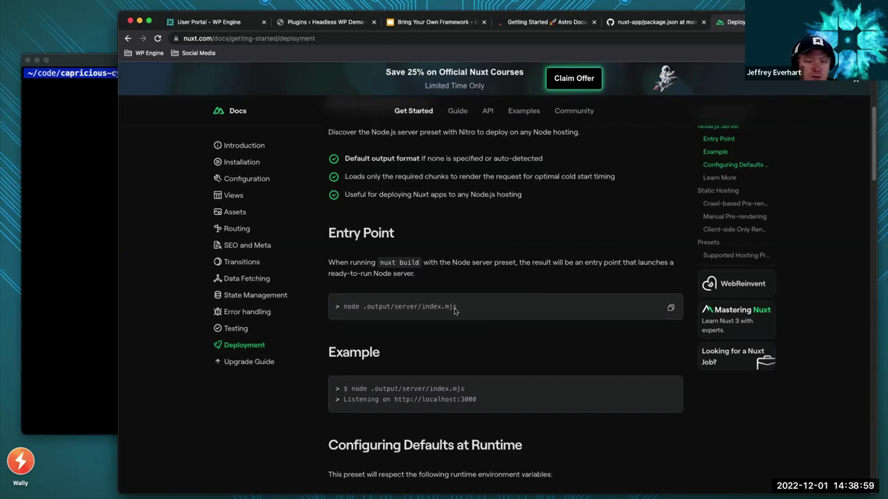
Review the Configuring Defaults at Runtime and Using PM2 sections of the Nuxt Deployment guide
scroll(501, 318, "down", 1)
scroll(501, 318, "down", 5)
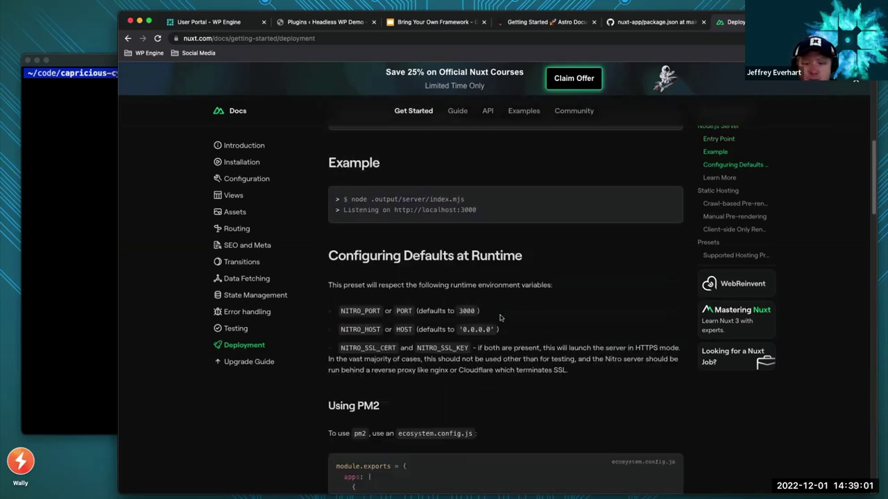
scroll(493, 302, "down", 6)
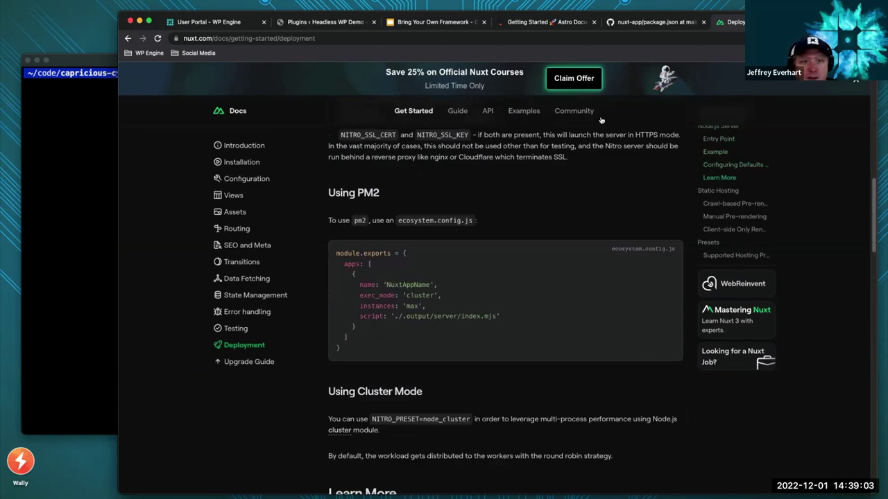
Switch to the WP Engine portal and start a new Atlas app that pulls from an existing repository
left_click(216, 25)
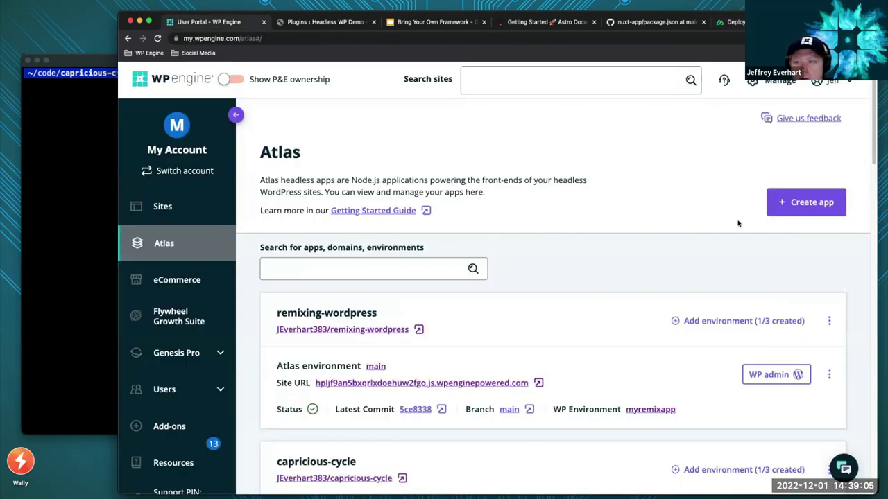
left_click(793, 206)
left_click(618, 233)
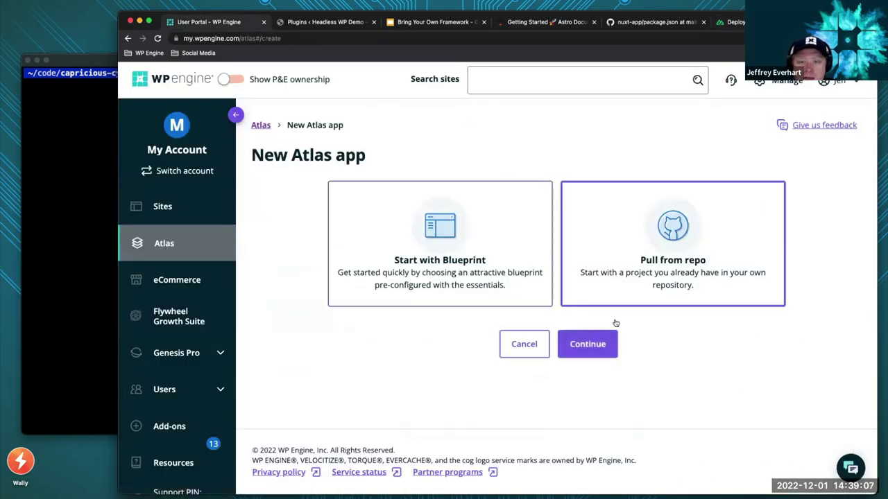
left_click(600, 340)
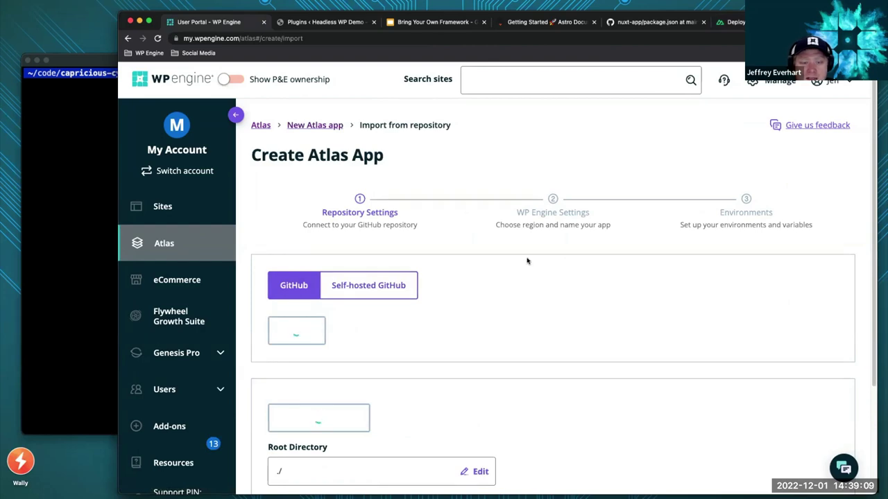
Select the nuxt-app repository as the source of the Atlas app and continue to the WP Engine settings
scroll(527, 261, "down", 3)
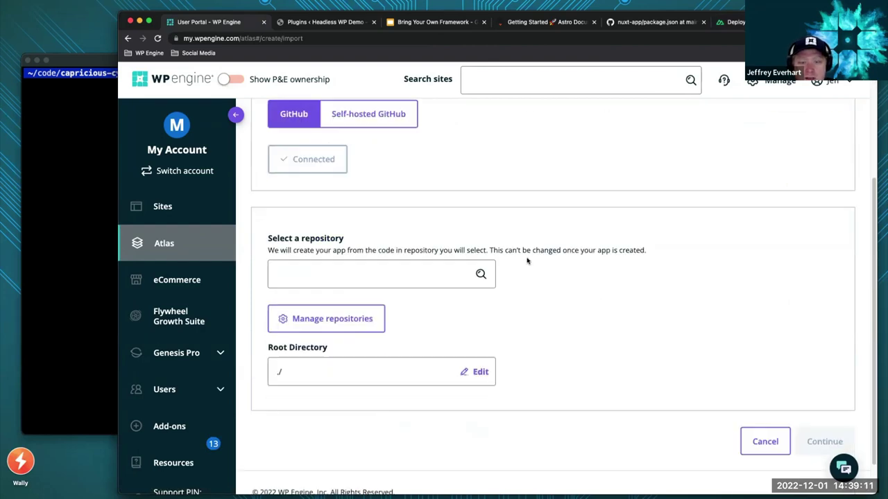
left_click(424, 270)
type("nuxt")
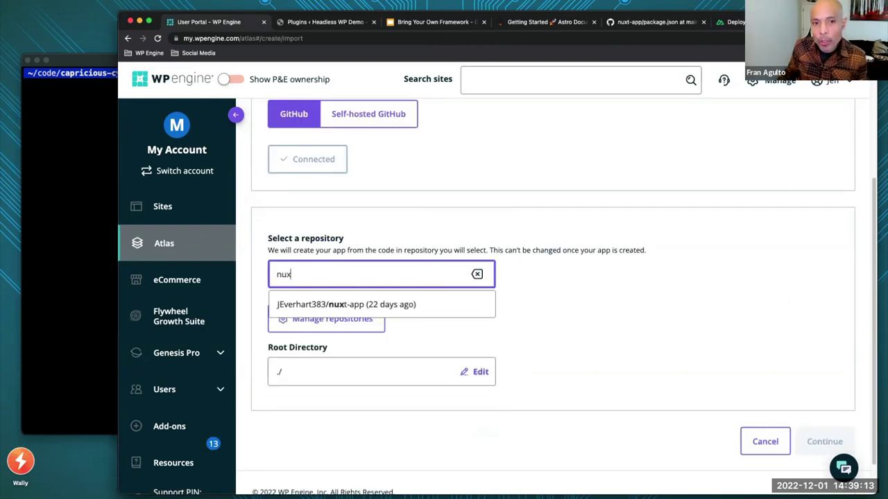
left_click(425, 304)
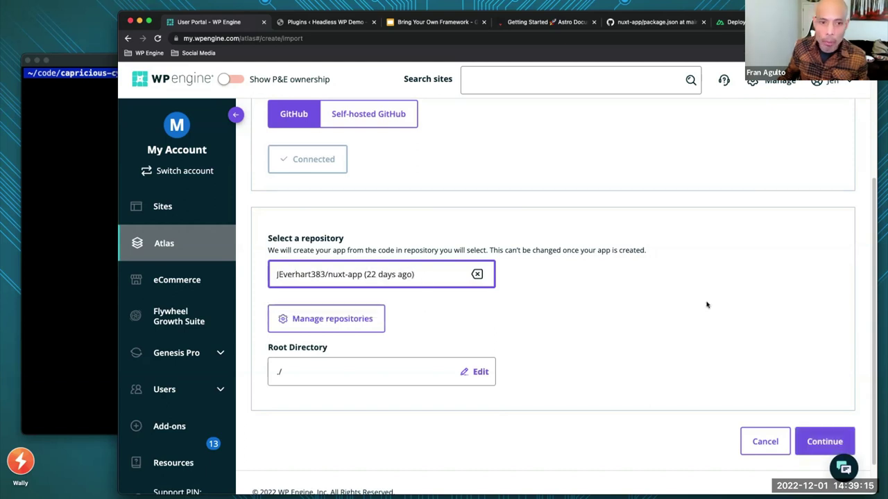
scroll(705, 303, "down", 1)
left_click(830, 418)
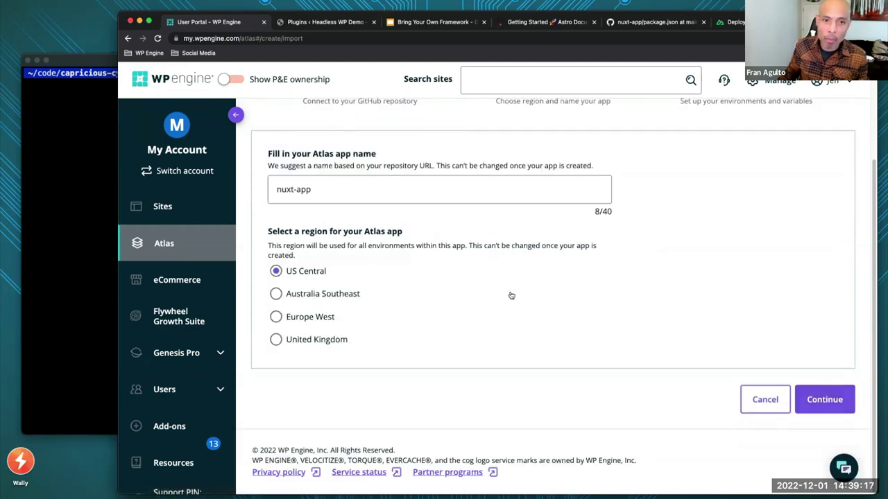
Accept the app name nuxt-app and the US Central region, and choose the main branch for the environment
left_click(811, 398)
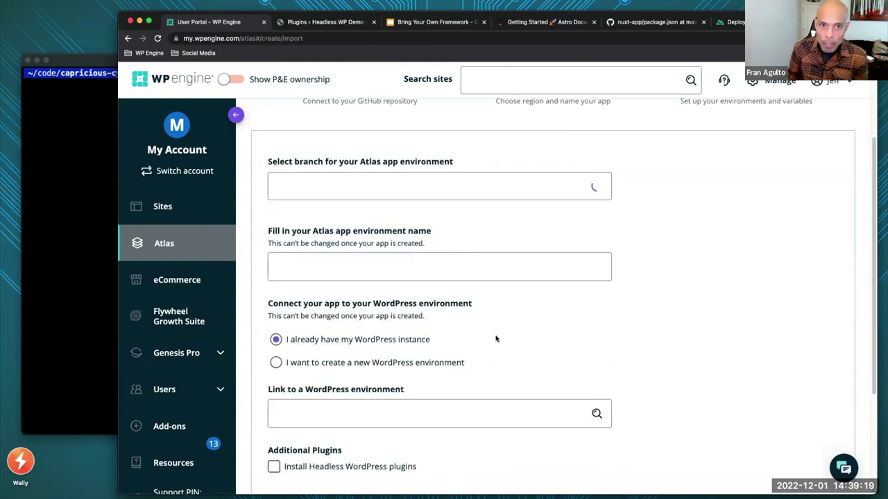
left_click(498, 190)
left_click(478, 215)
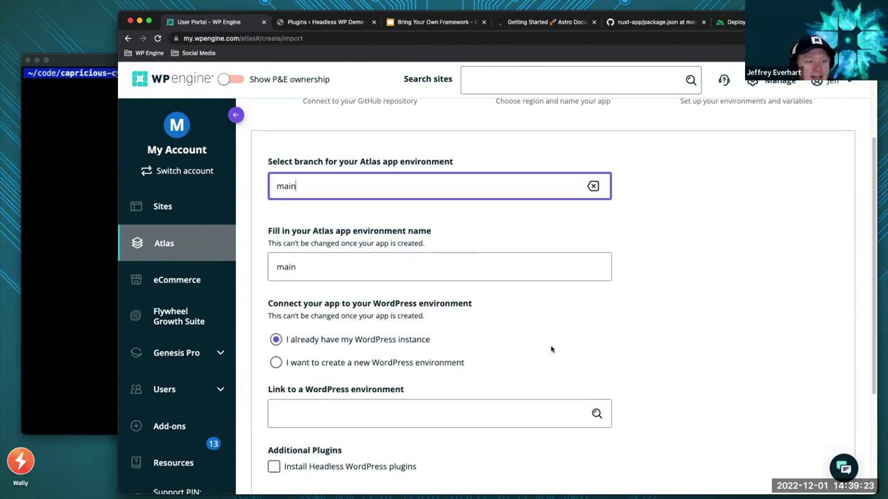
Link the existing democontenthub (PRD) WordPress environment to the Atlas app and create the app
scroll(326, 414, "down", 1)
left_click(314, 392)
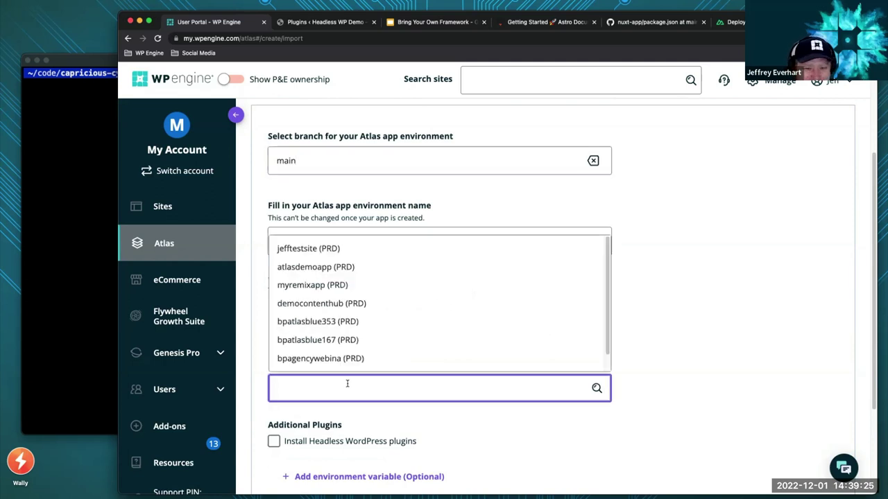
left_click(321, 303)
scroll(624, 337, "down", 2)
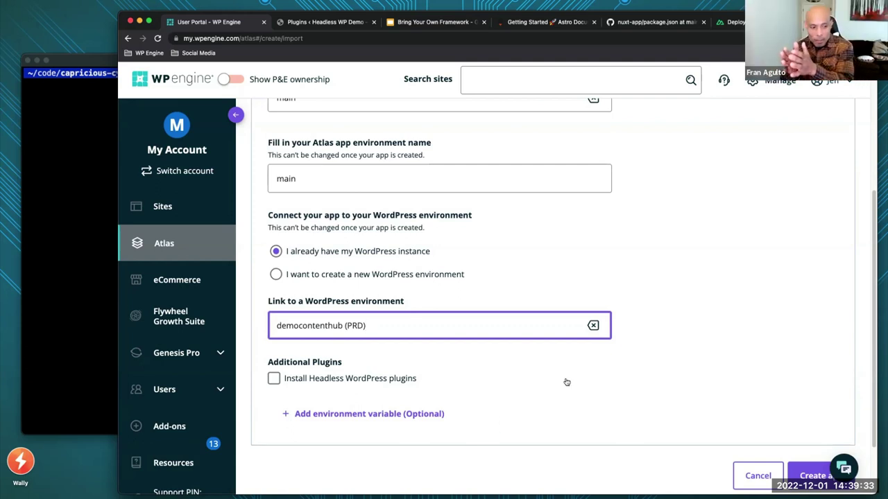
scroll(662, 371, "down", 2)
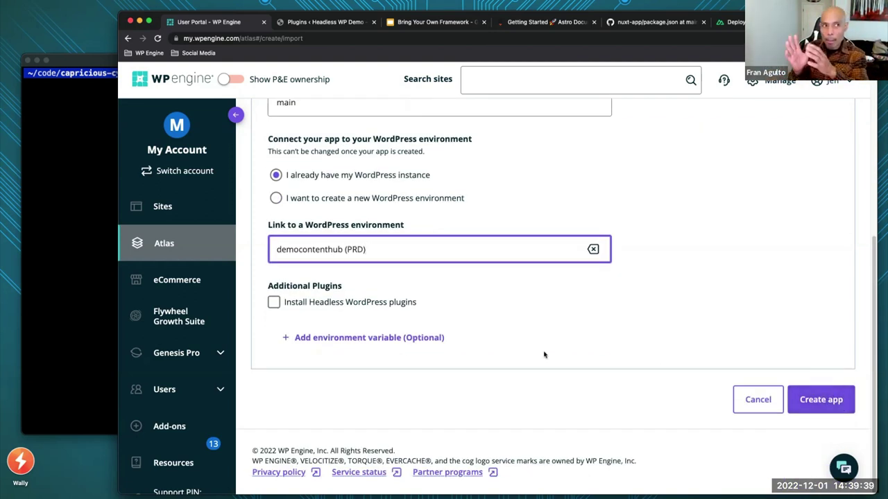
left_click(797, 393)
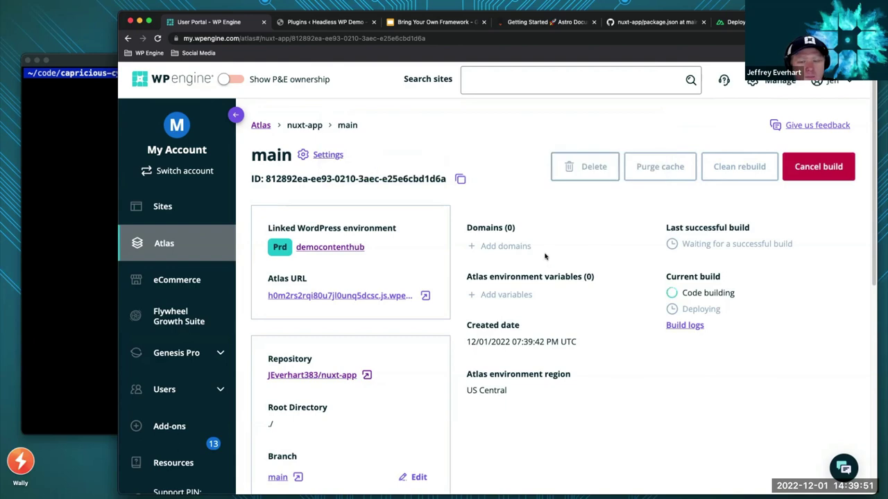
Return to the Nuxt Deployment guide and review the PM2, Cluster Mode and Static Hosting sections
left_click(731, 22)
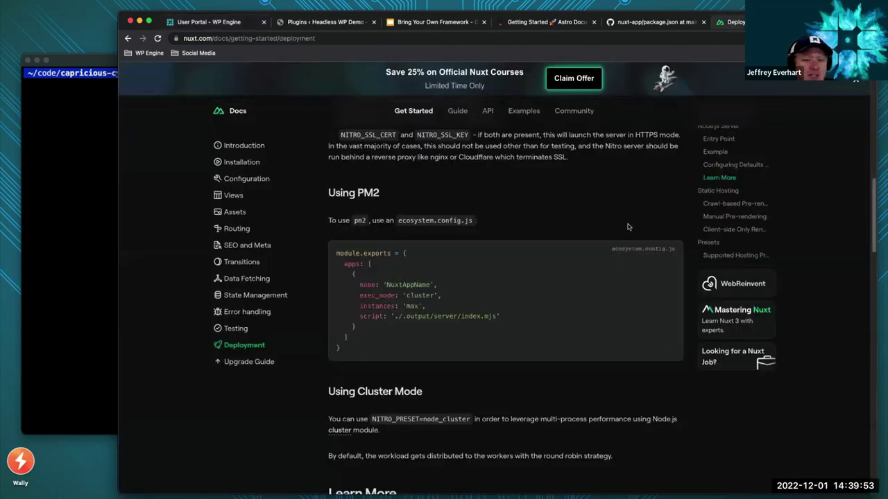
scroll(295, 328, "up", 1)
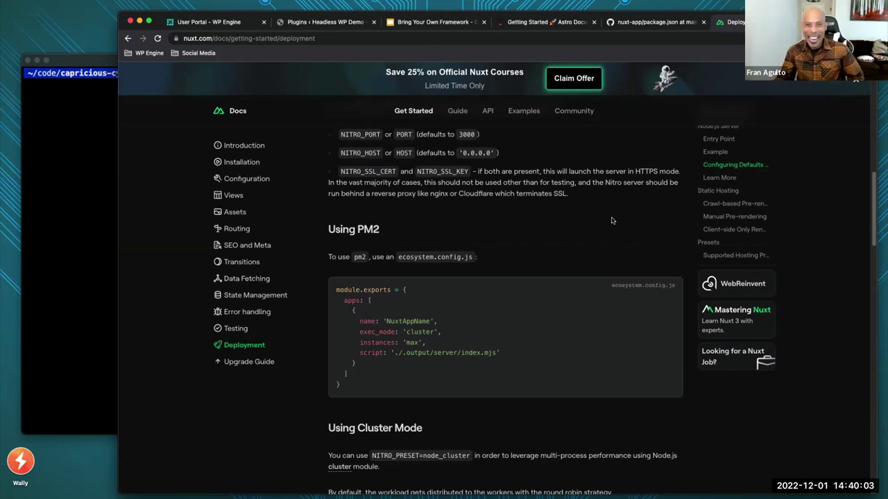
scroll(612, 220, "down", 1)
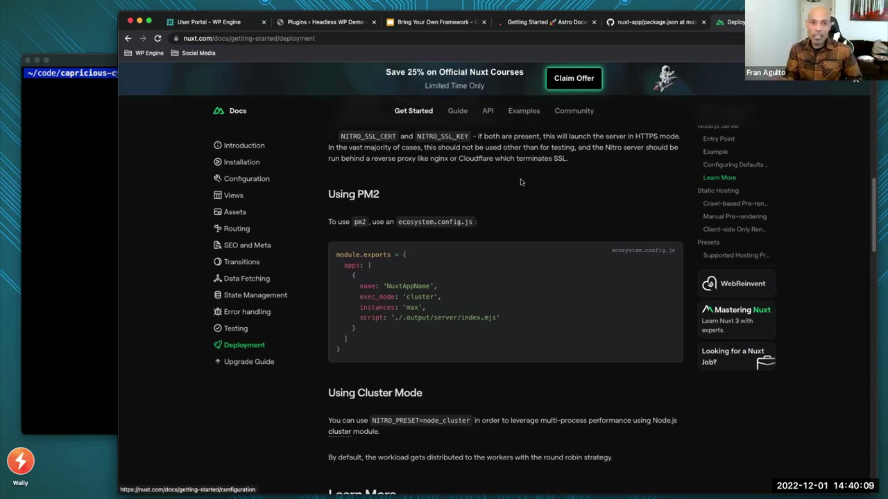
scroll(595, 220, "down", 2)
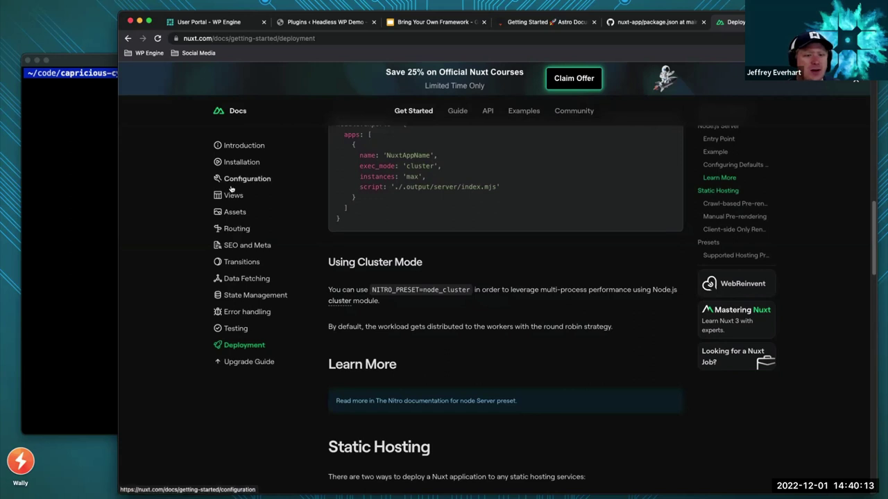
scroll(244, 297, "down", 1)
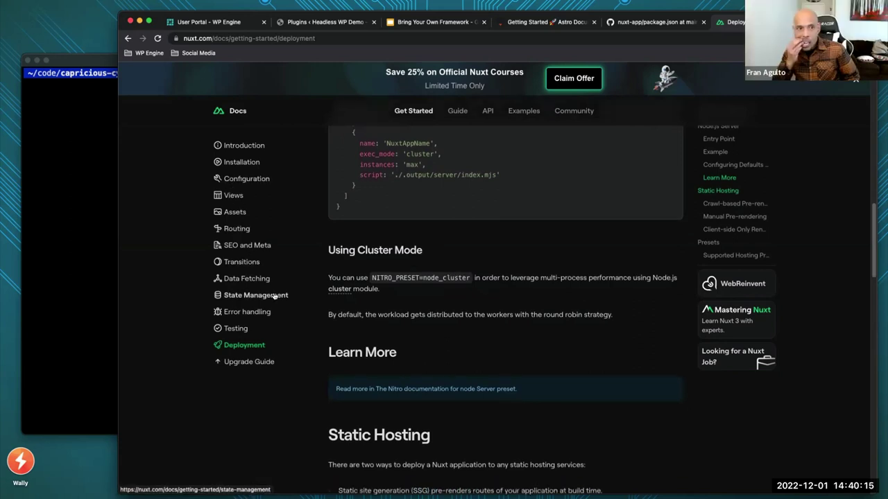
Review the Node.js Server section of the Nuxt Deployment guide, covering the entry point, example and runtime defaults
scroll(555, 285, "down", 1)
scroll(554, 284, "down", 1)
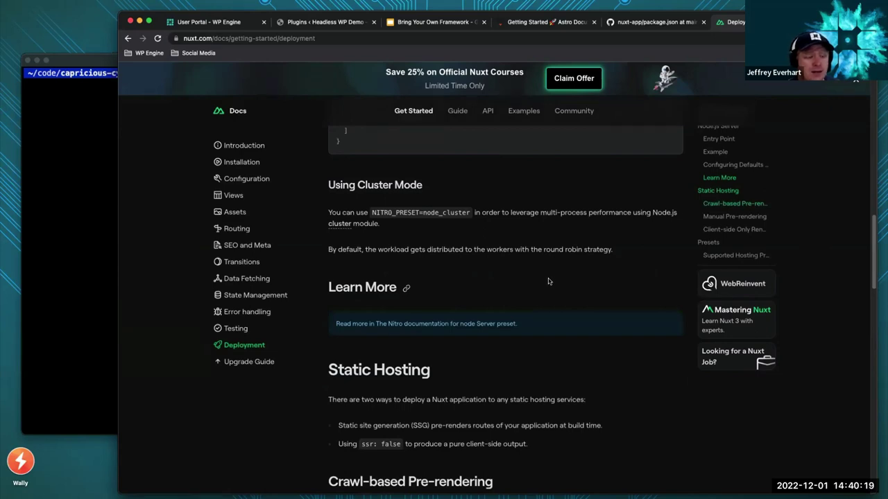
scroll(548, 280, "up", 10)
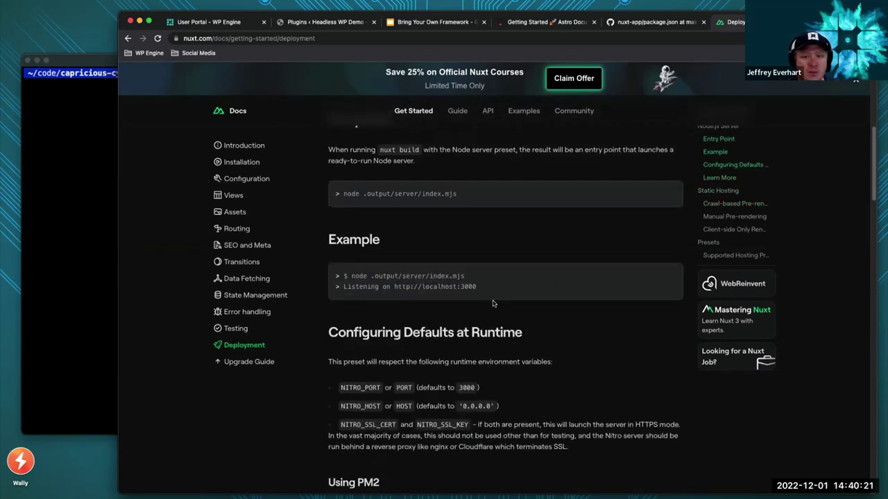
scroll(513, 310, "up", 1)
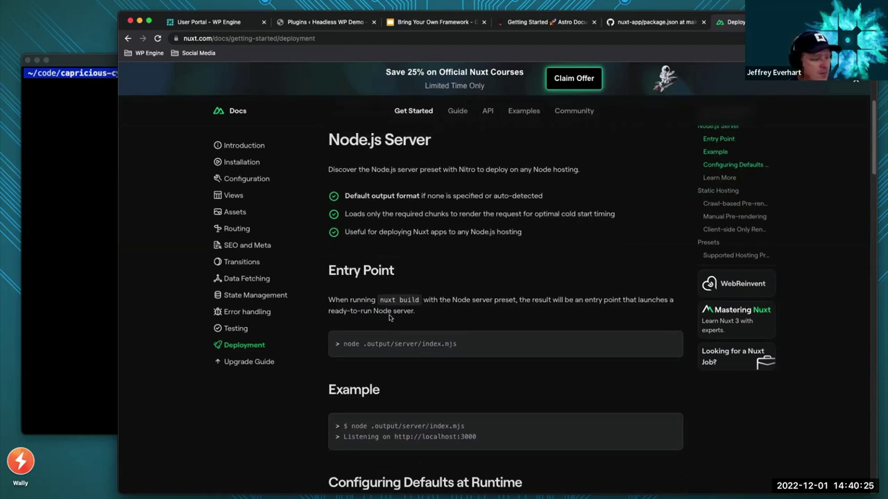
scroll(389, 317, "down", 1)
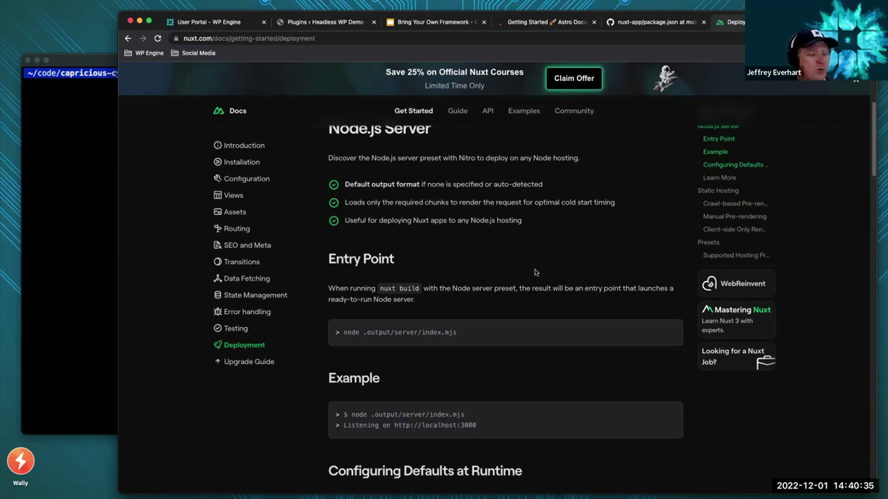
scroll(535, 273, "down", 3)
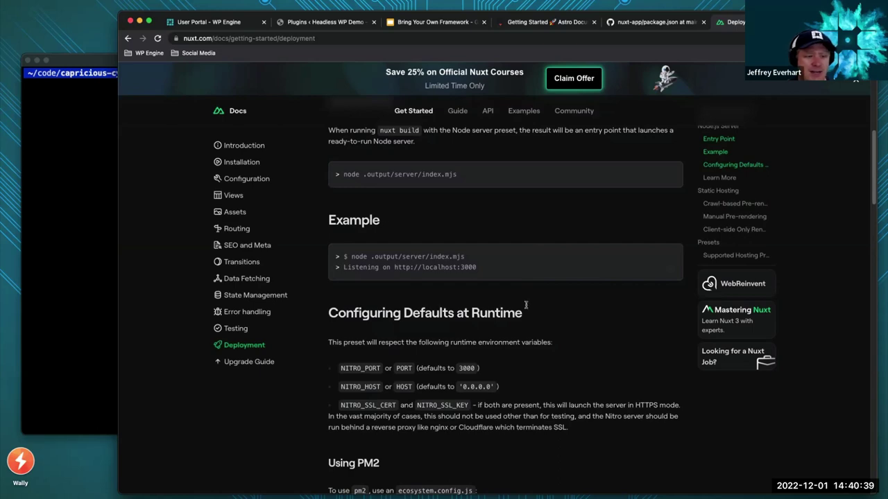
scroll(483, 337, "down", 1)
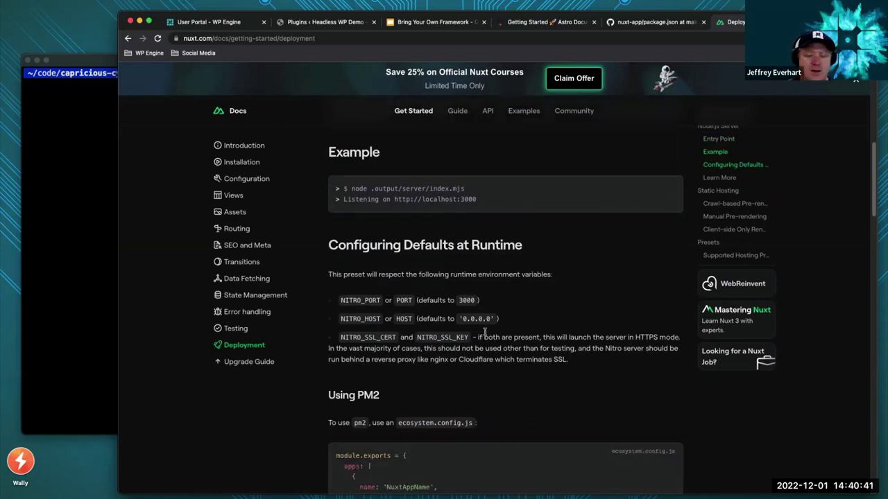
scroll(484, 332, "down", 1)
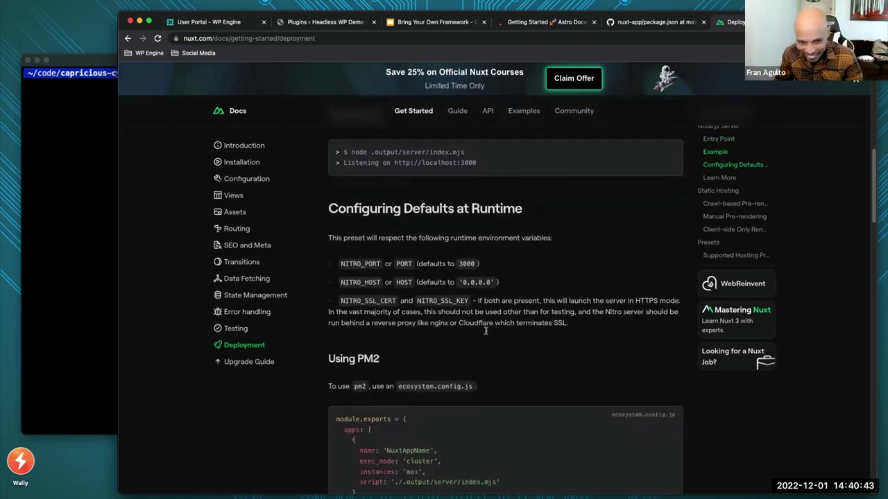
scroll(485, 331, "up", 5)
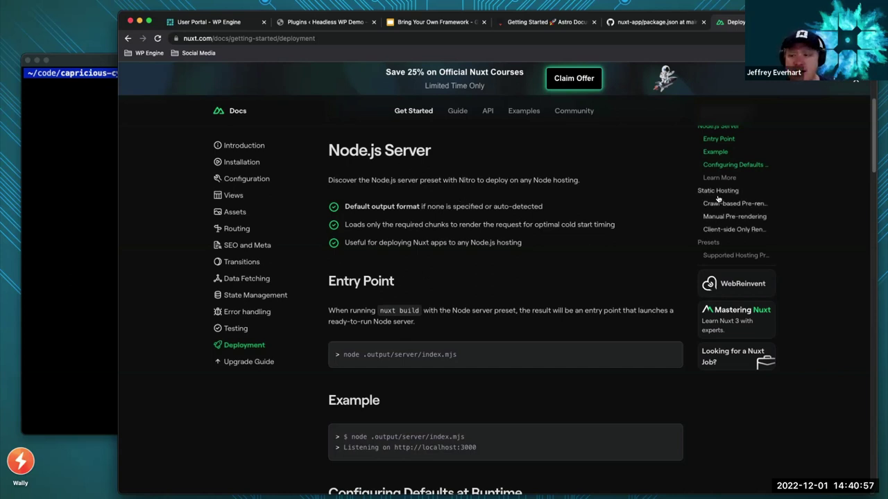
scroll(722, 208, "up", 1)
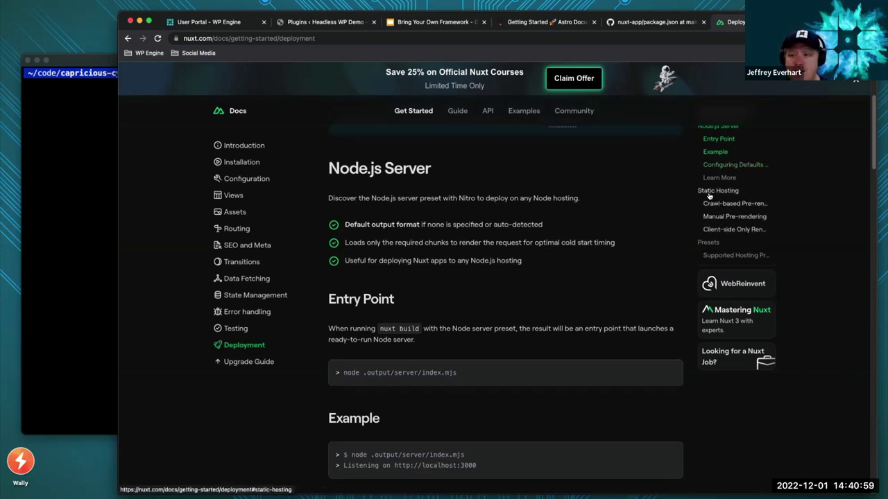
Examine the guide's Static Hosting section, including crawl-based pre-rendering, manual pre-rendering and client-side only rendering
left_click(706, 190)
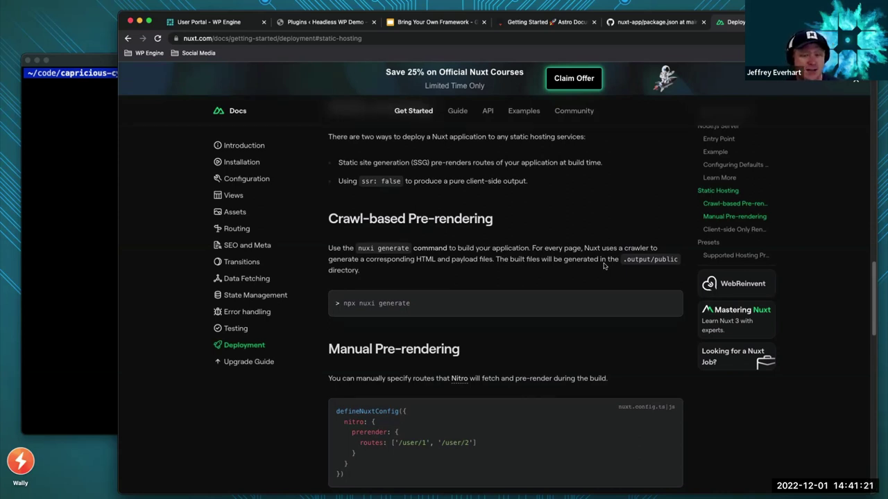
scroll(426, 438, "down", 1)
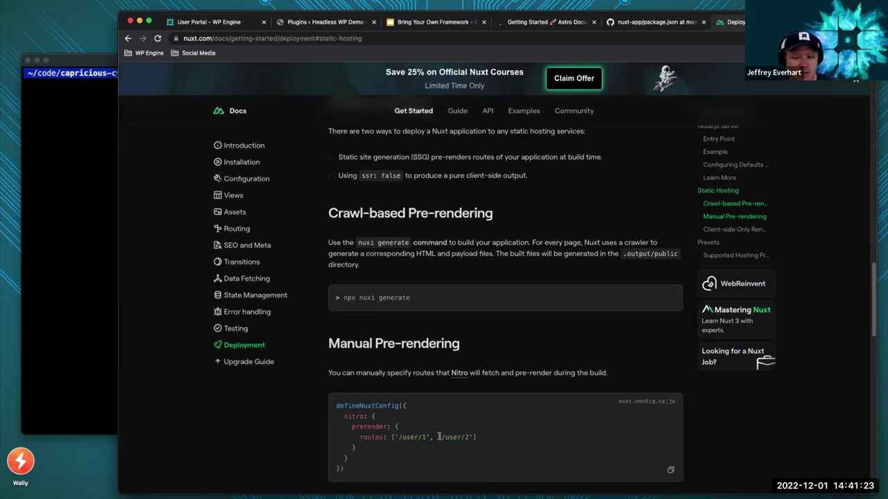
scroll(406, 431, "down", 5)
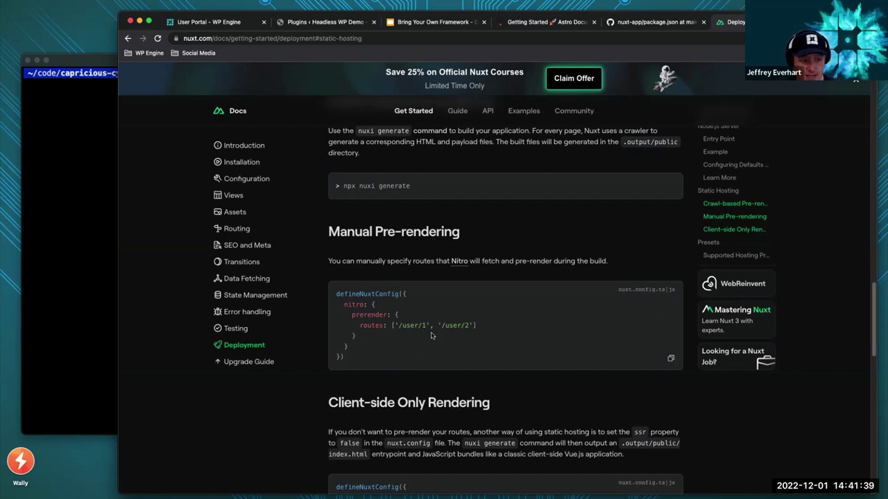
scroll(489, 333, "down", 2)
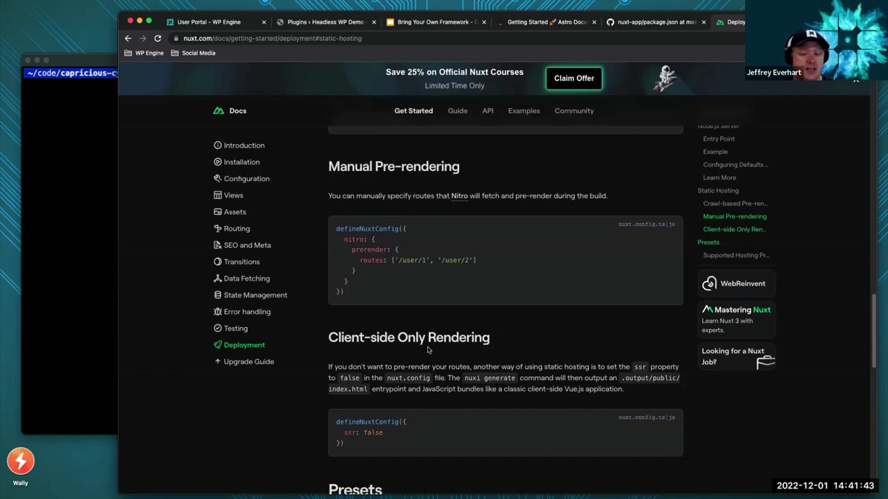
scroll(527, 362, "down", 1)
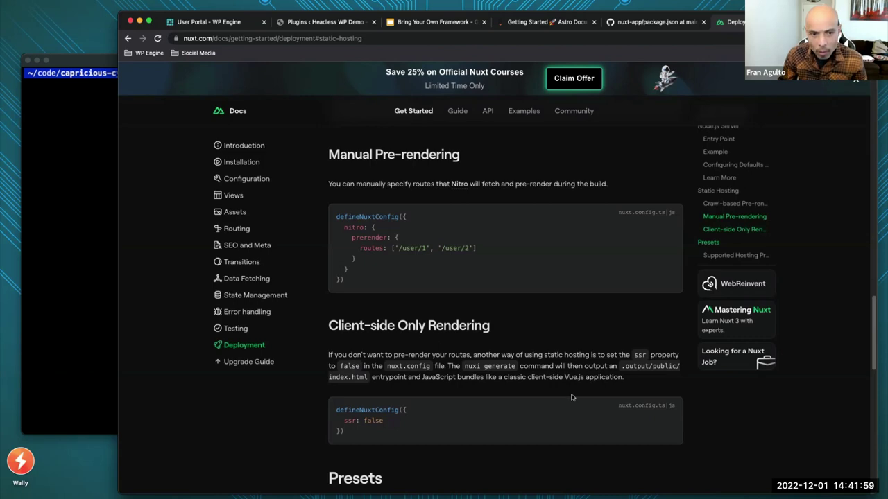
scroll(570, 399, "down", 5)
scroll(568, 401, "up", 20)
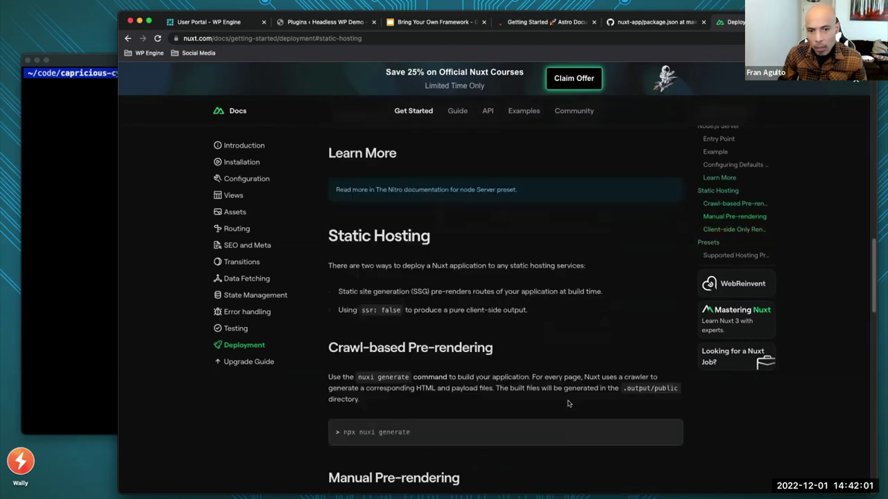
scroll(568, 407, "up", 3)
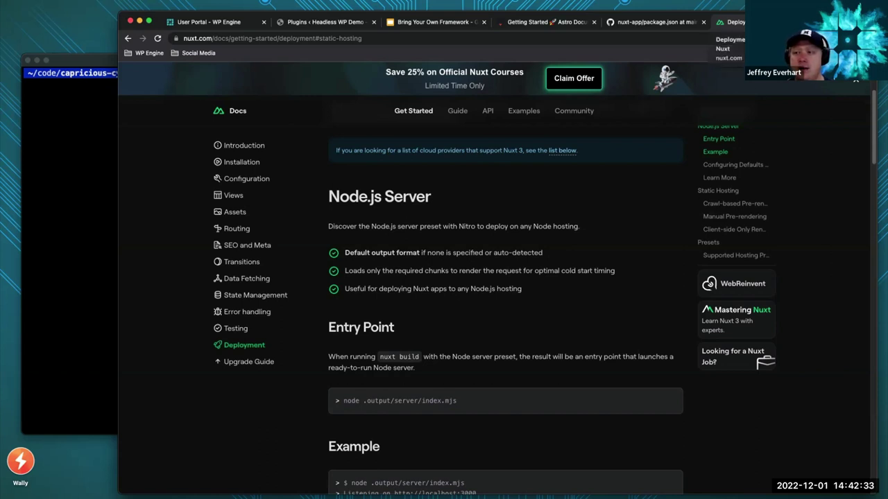
key("super+w")
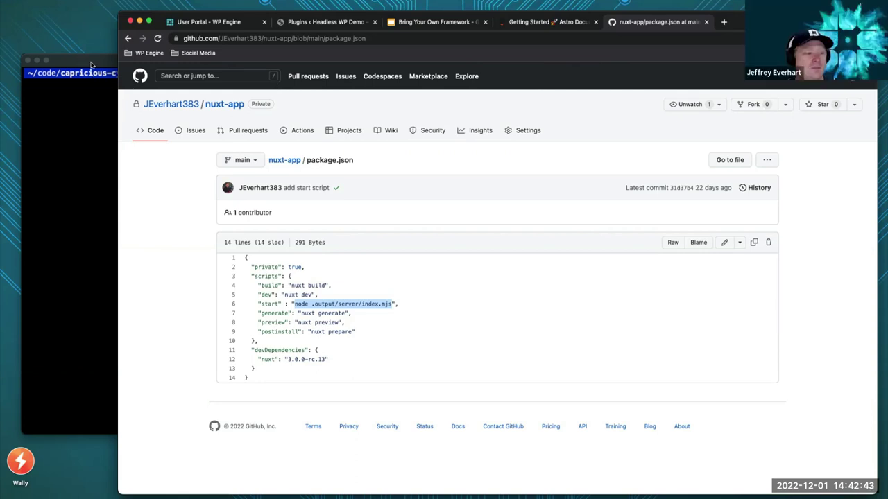
left_click(69, 61)
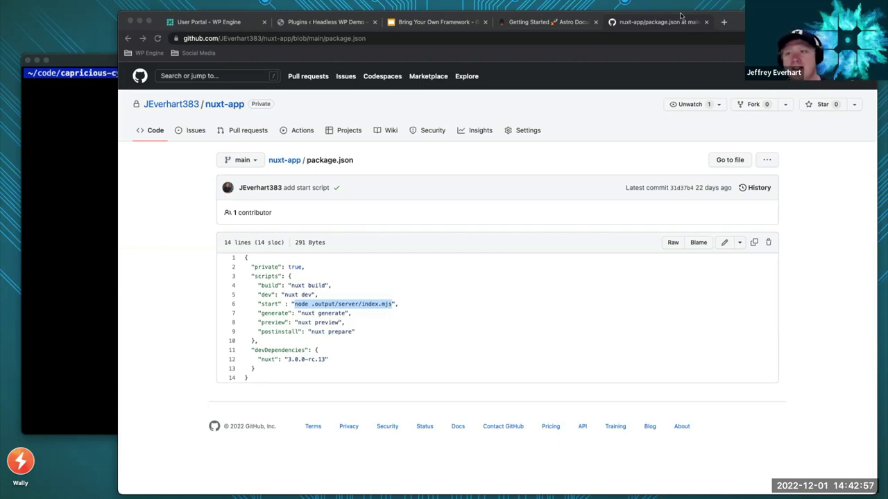
left_click(723, 22)
type("https://kit.svelte.dev/docs/introduction")
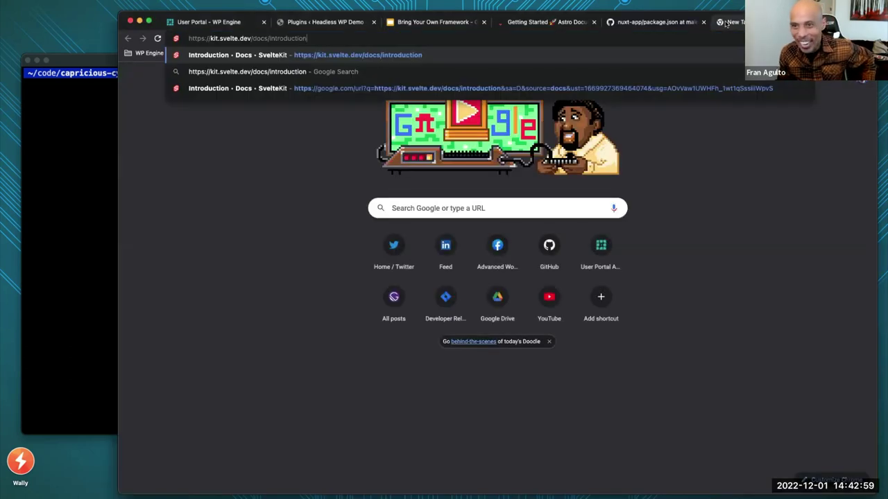
key("Return")
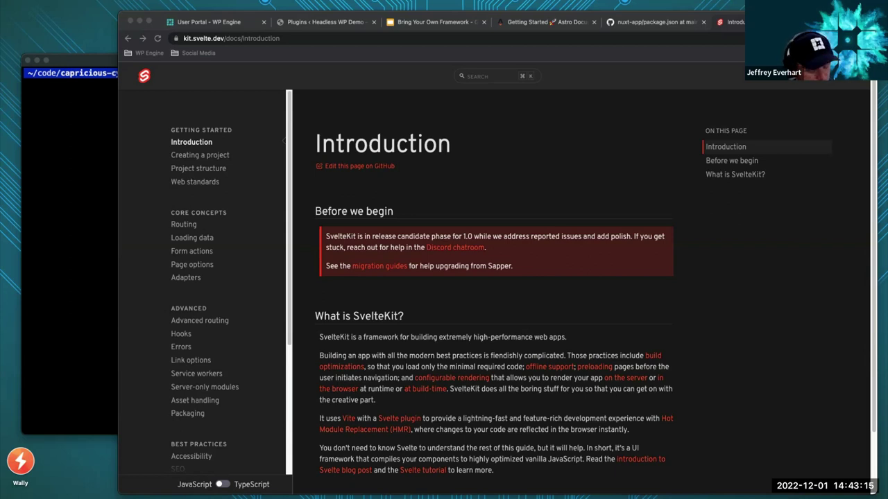
Open the svelte-atlas-app GitHub repository in a new tab, glancing over the SvelteKit docs navigation before returning to it
key("super+t")
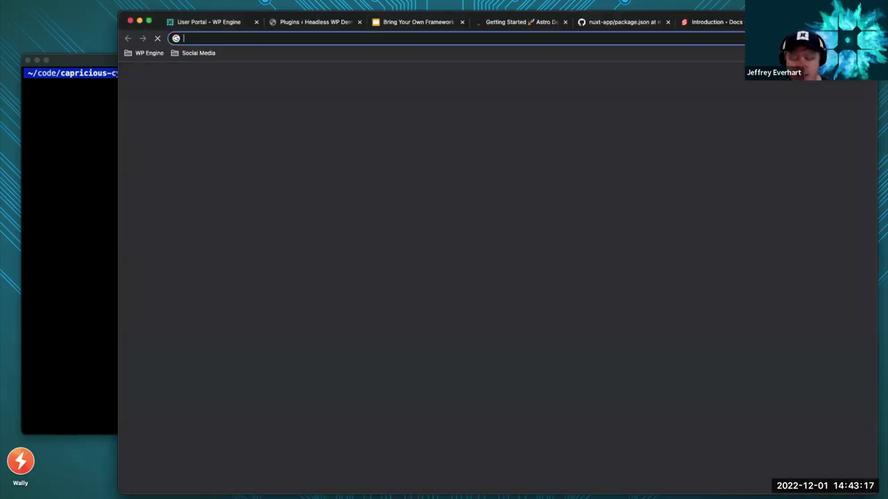
type("https://github.com/JEverhart383/svelte-atlas-app")
key("Return")
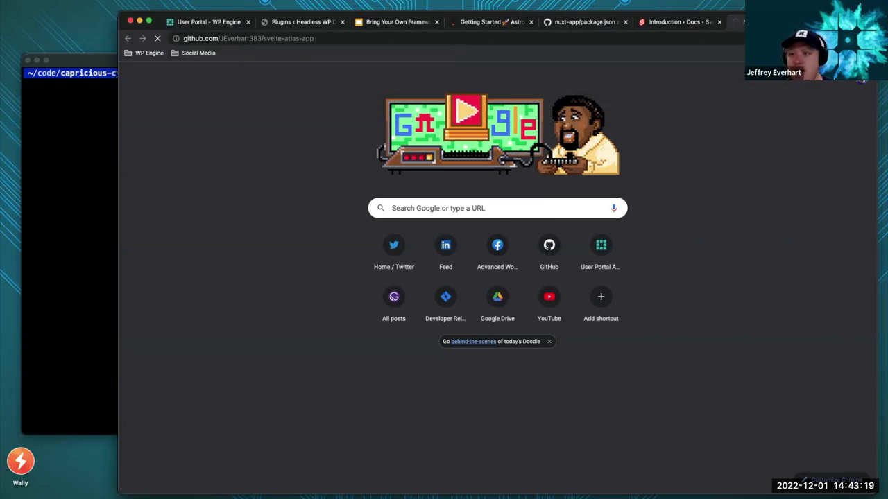
key("super+alt+Left")
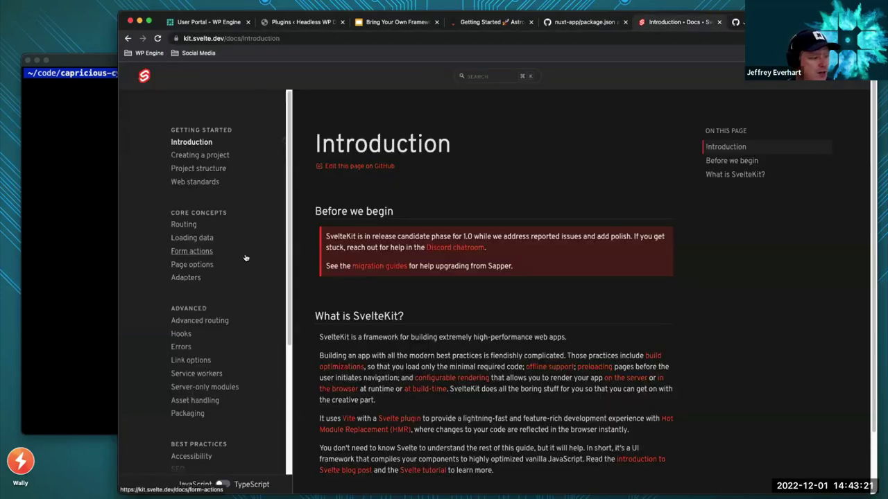
scroll(251, 298, "down", 1)
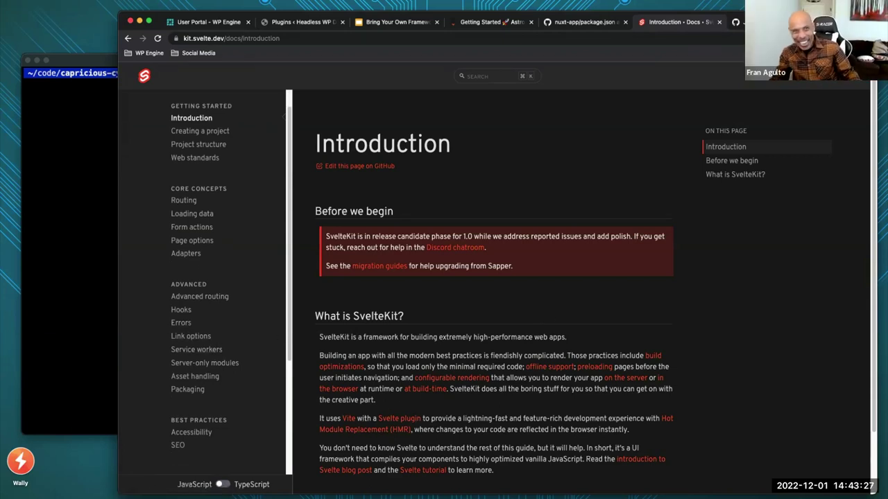
key("ctrl+Tab")
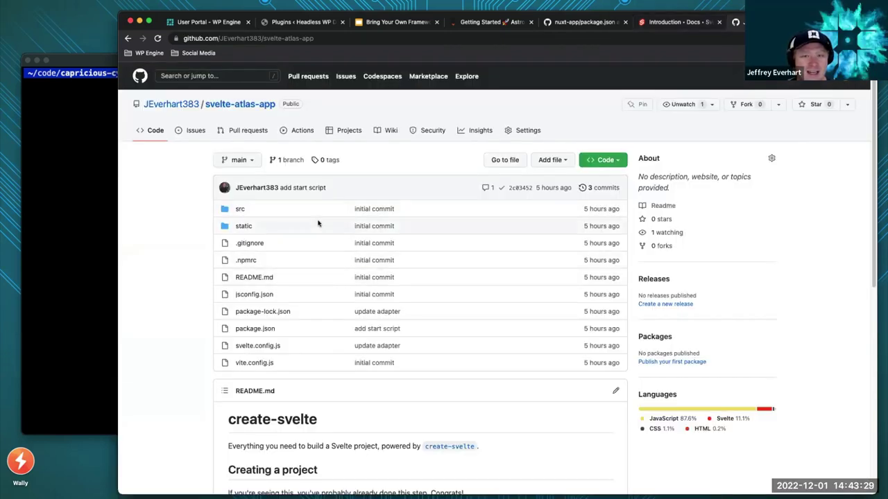
Open the repository's package.json and highlight the start script command "node build/index.js"
scroll(333, 226, "down", 1)
left_click(244, 317)
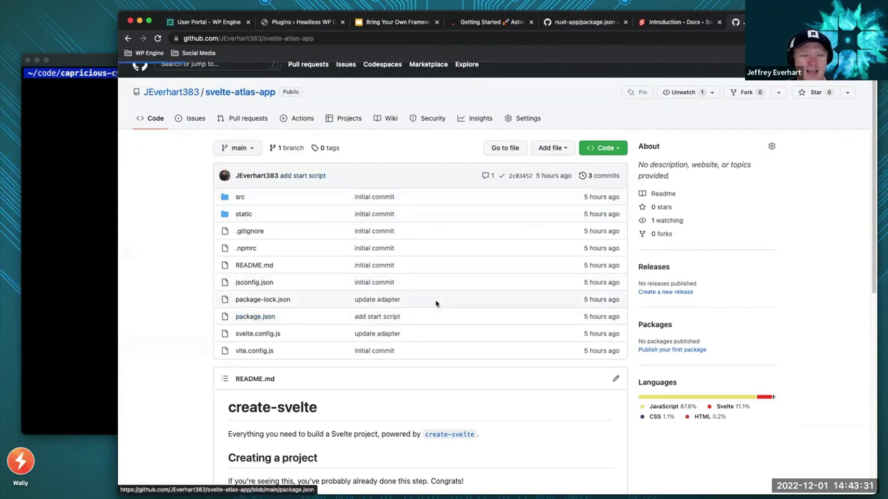
scroll(437, 302, "down", 3)
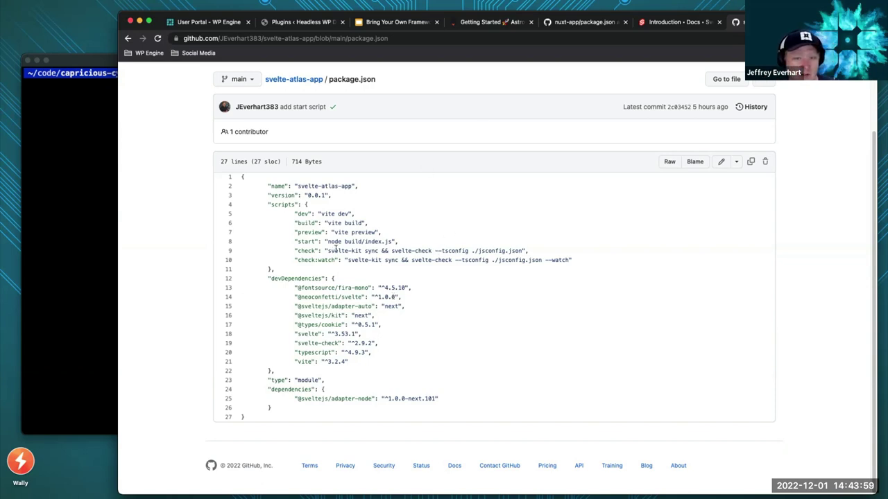
left_click_drag(328, 242, 390, 242)
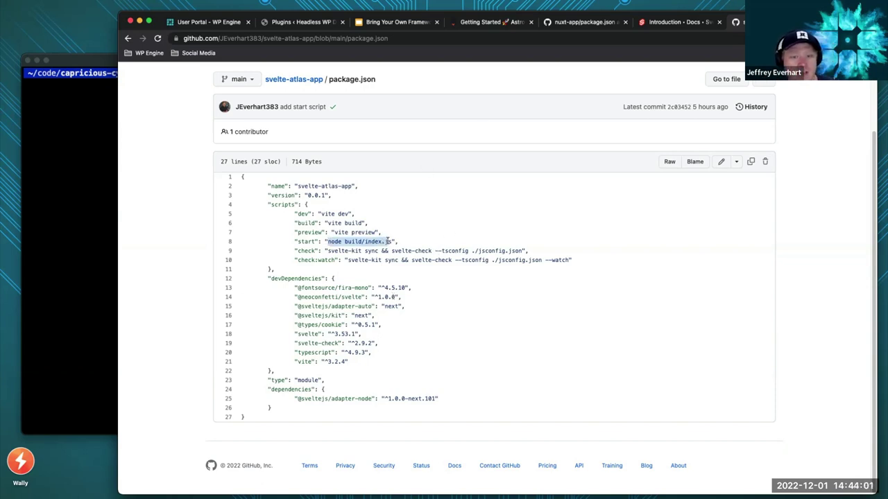
left_click(349, 242)
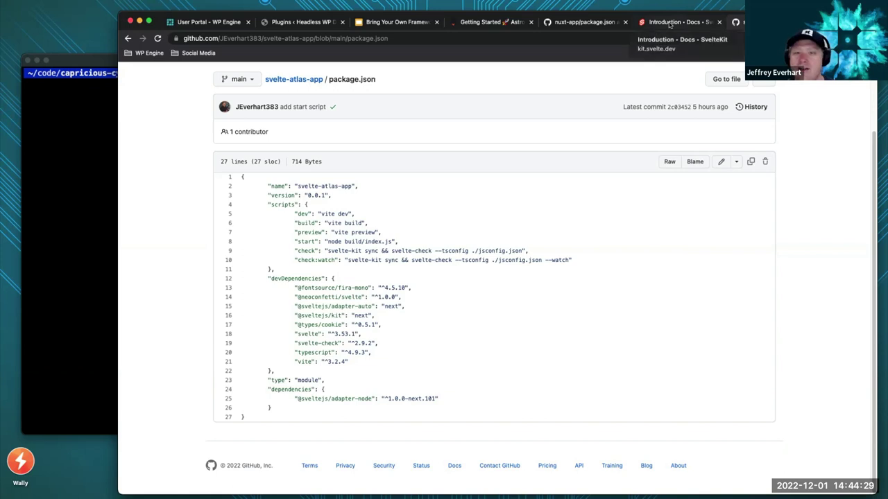
Return to the WP Engine Atlas app list and start creating a new Atlas app imported from a repository
left_click(208, 22)
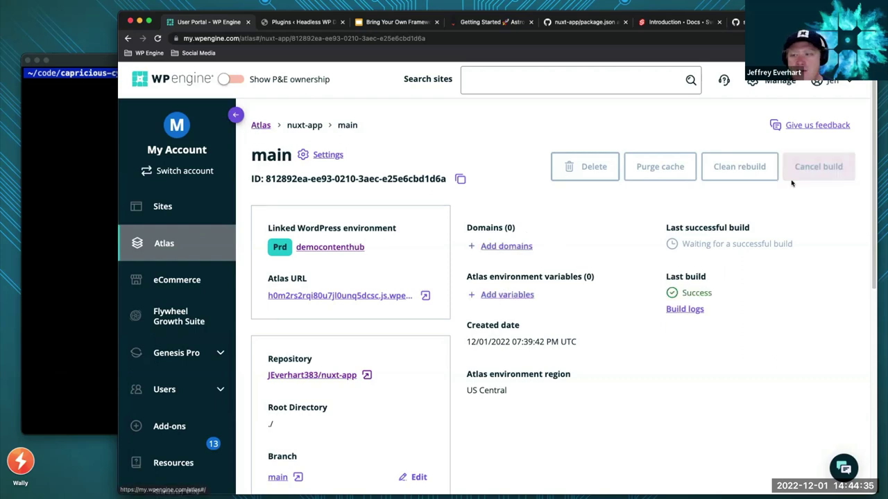
left_click(261, 125)
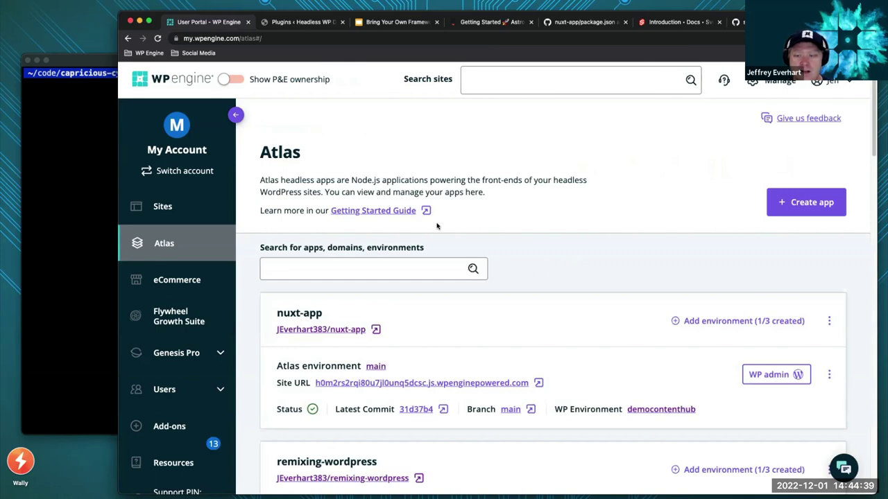
scroll(587, 248, "down", 1)
scroll(586, 248, "up", 1)
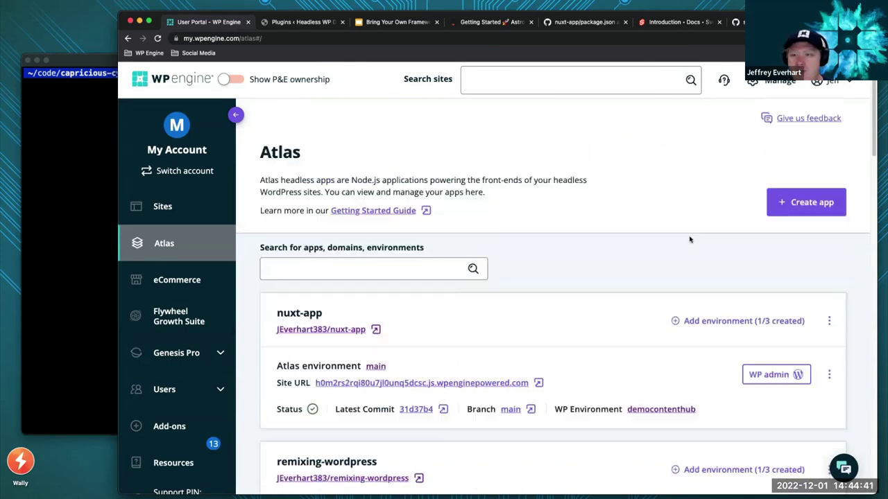
left_click(805, 202)
left_click(619, 291)
left_click(586, 342)
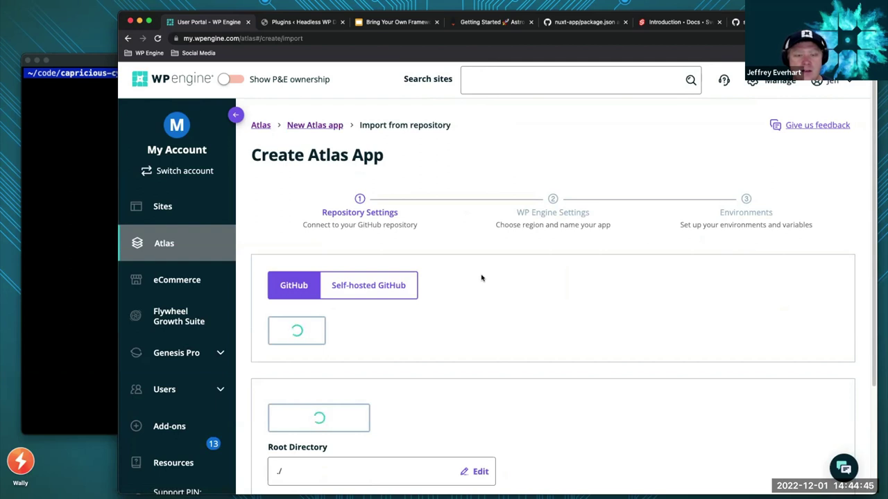
Select the svelte-atlas-app repository as the app's source and choose the US Central region
scroll(482, 278, "down", 3)
left_click(367, 312)
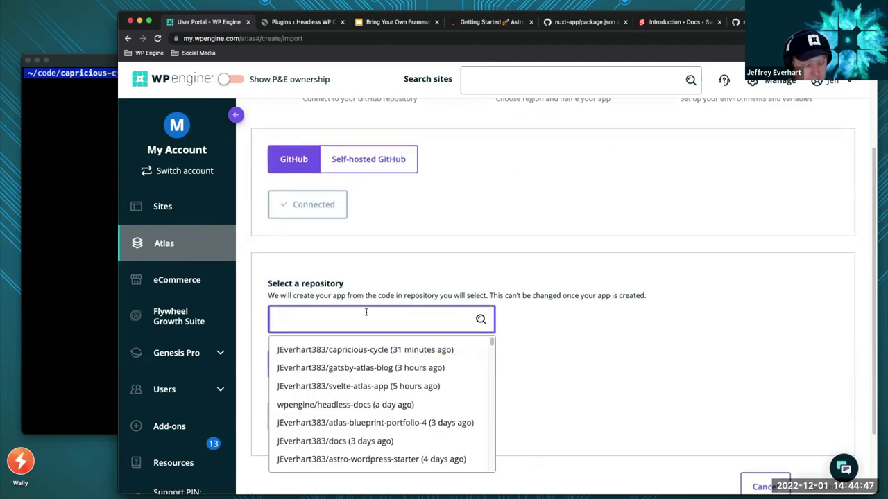
type("sv")
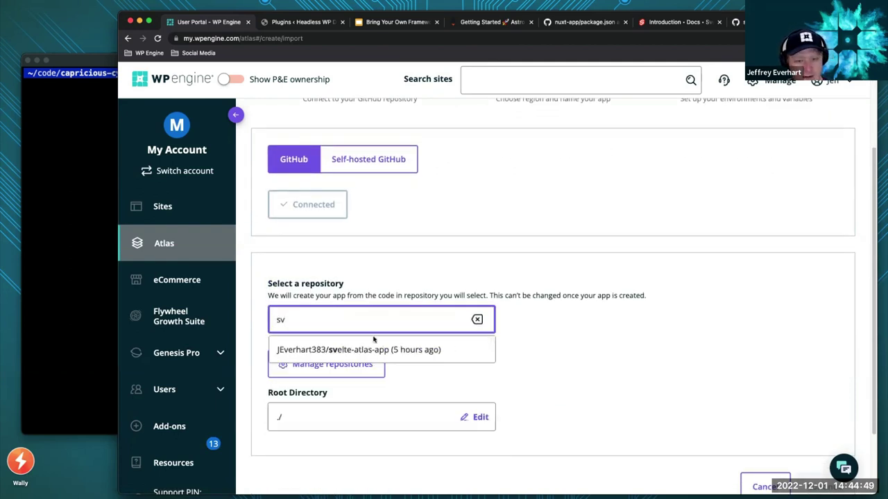
left_click(376, 350)
scroll(444, 332, "down", 2)
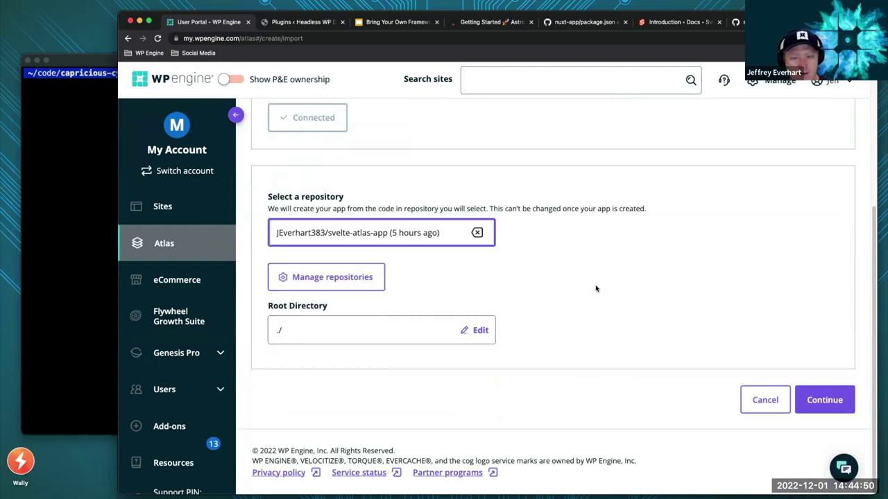
left_click(825, 398)
left_click(276, 270)
left_click(811, 398)
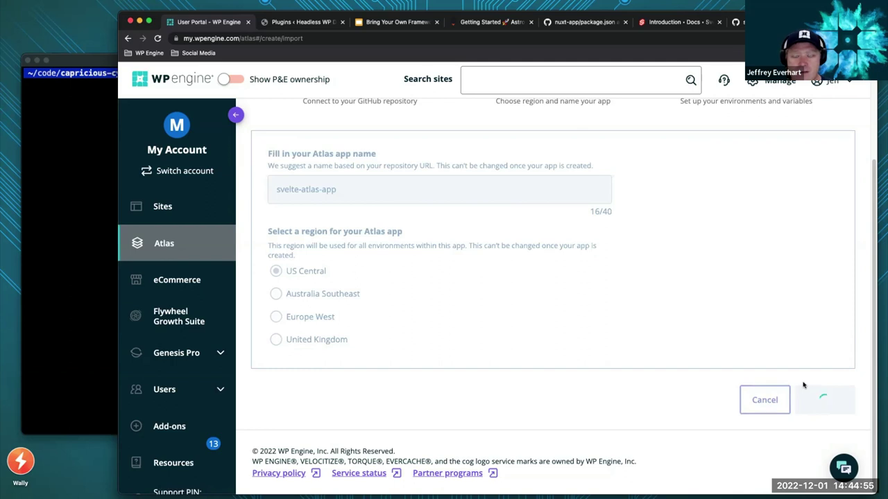
Set up the app environment on the main branch, link it to the democontenthub (PRD) WordPress environment, and create the app
left_click(349, 184)
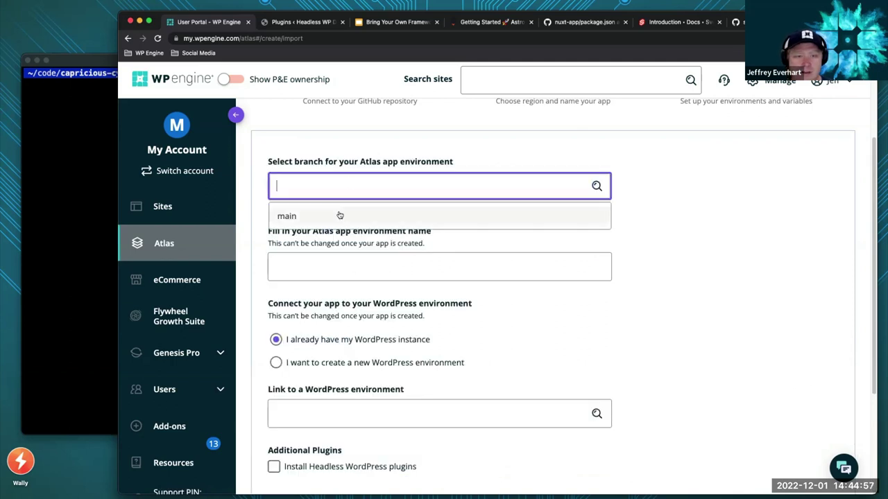
left_click(340, 215)
scroll(413, 346, "down", 1)
left_click(377, 378)
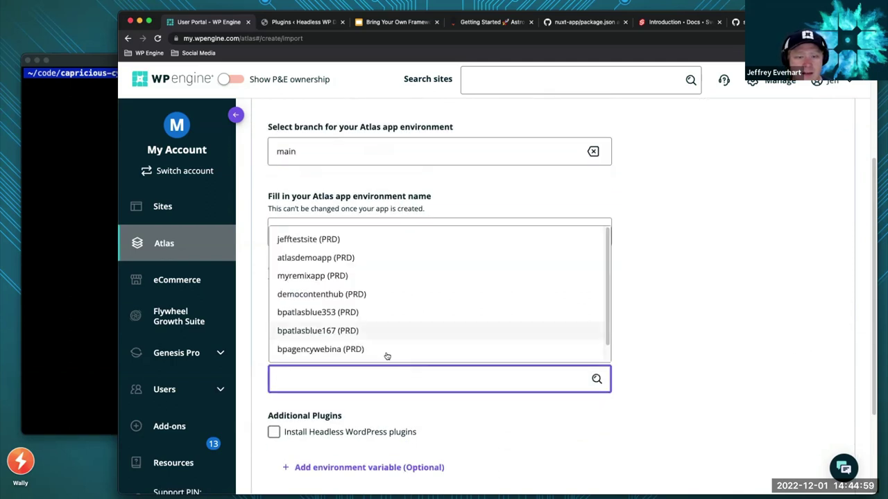
left_click(322, 295)
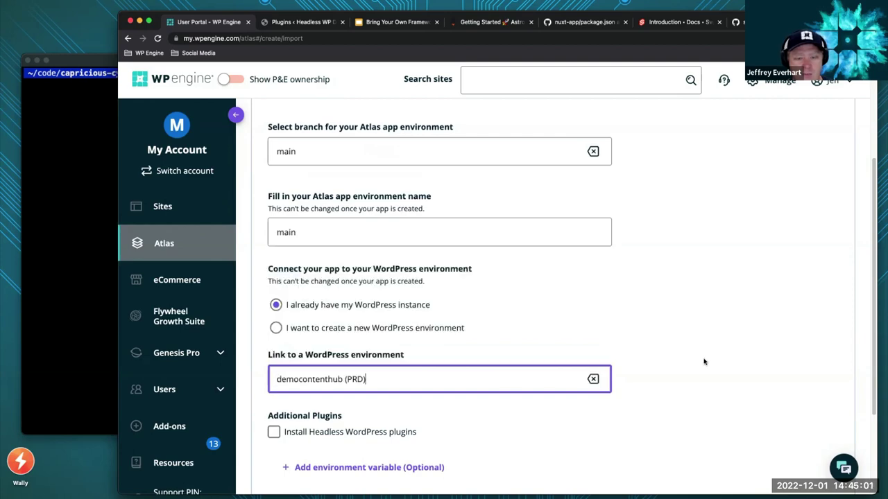
scroll(703, 361, "down", 2)
left_click(820, 400)
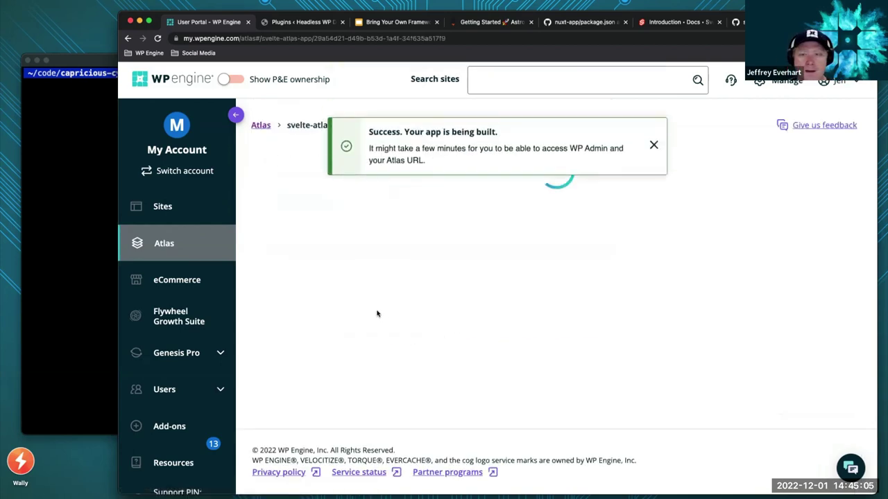
Return to the Atlas app list and open the deployed site of nuxt-app
left_click(261, 124)
scroll(570, 294, "down", 2)
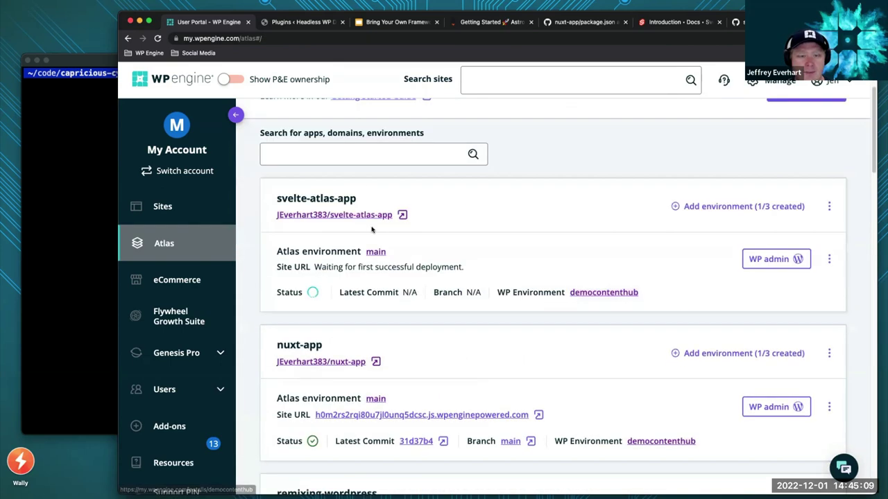
left_click(366, 415)
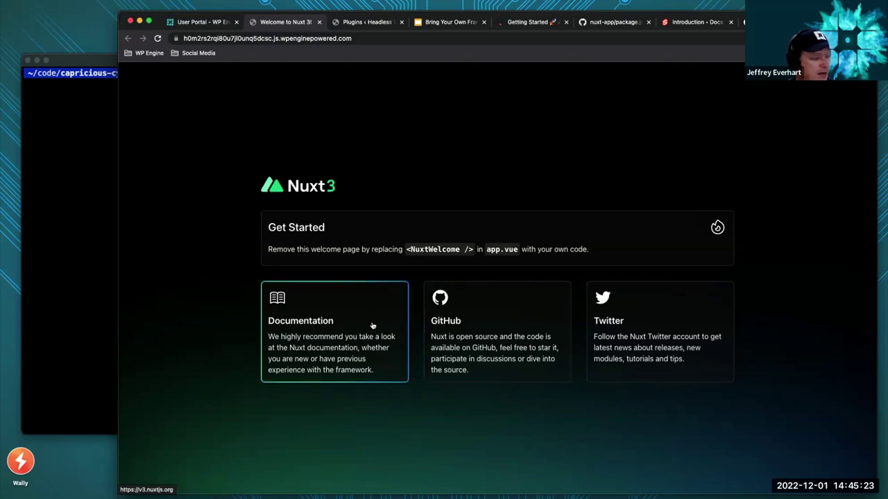
Switch to the nuxt-app repository on GitHub and view its root file listing
left_click(615, 23)
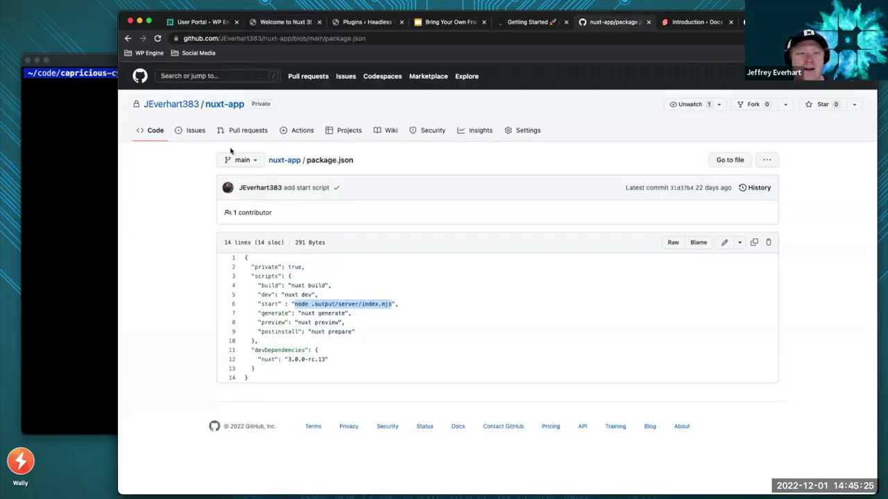
left_click(153, 132)
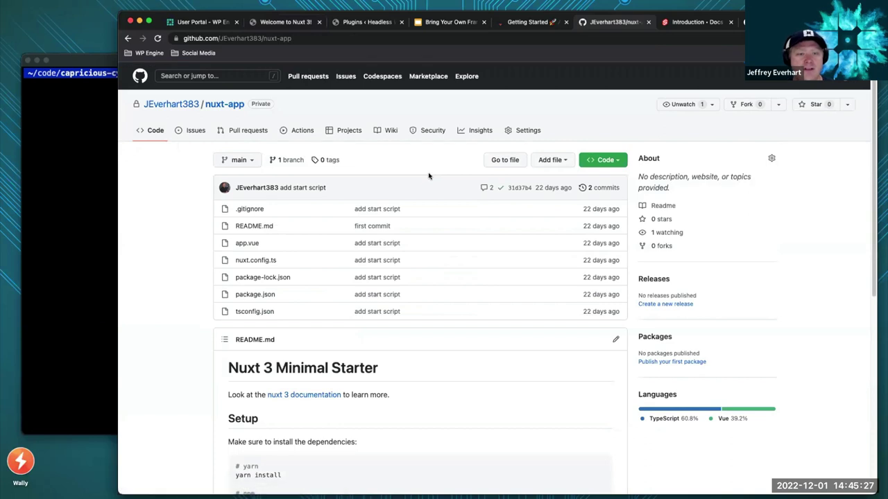